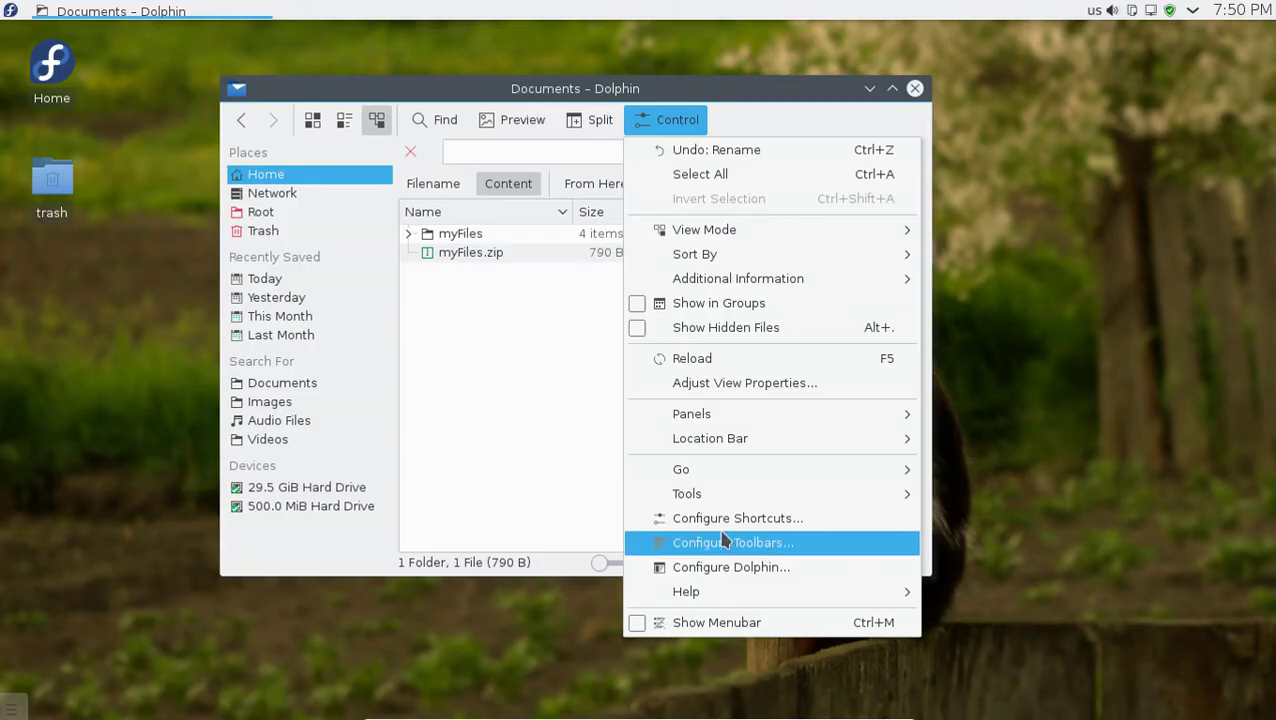
- Add the Comment action to the end of the current toolbar actions and apply the change
{"action": "left_click", "coordinate": [783, 542]}
{"action": "left_click_drag", "start_coordinate": [583, 117], "coordinate": [665, 241]}
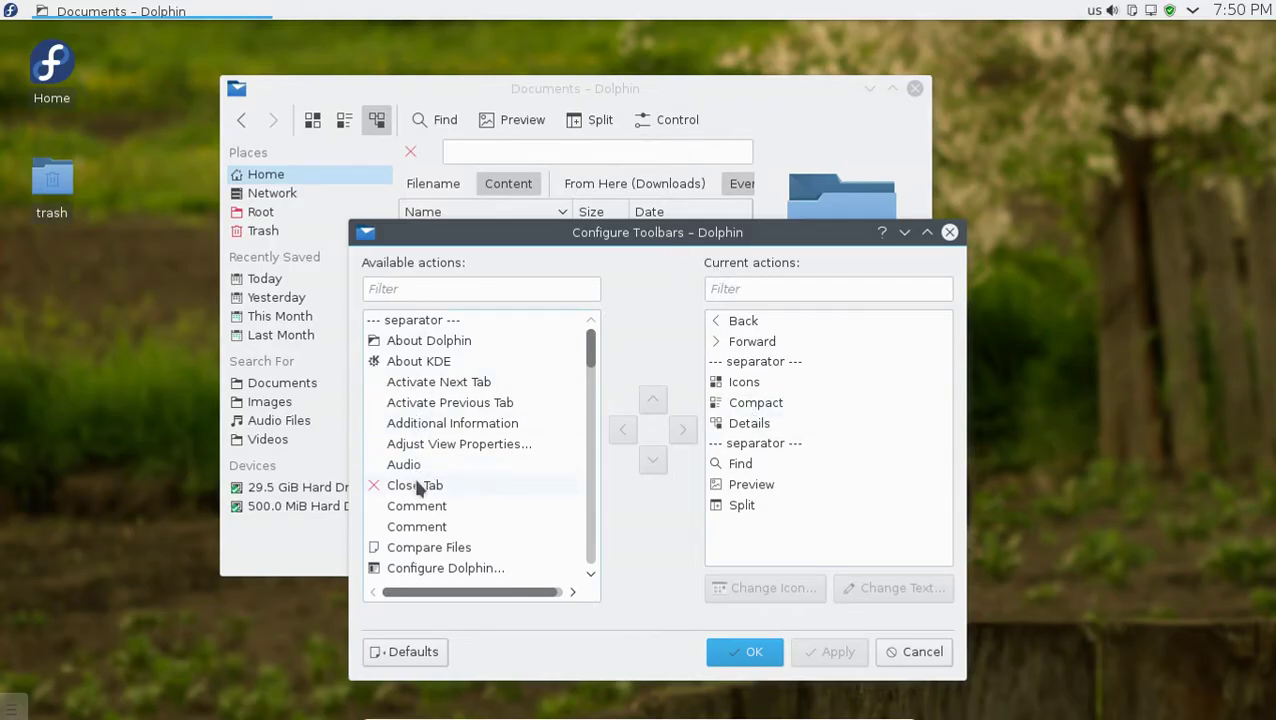
{"action": "left_click", "coordinate": [437, 507]}
{"action": "left_click", "coordinate": [684, 431]}
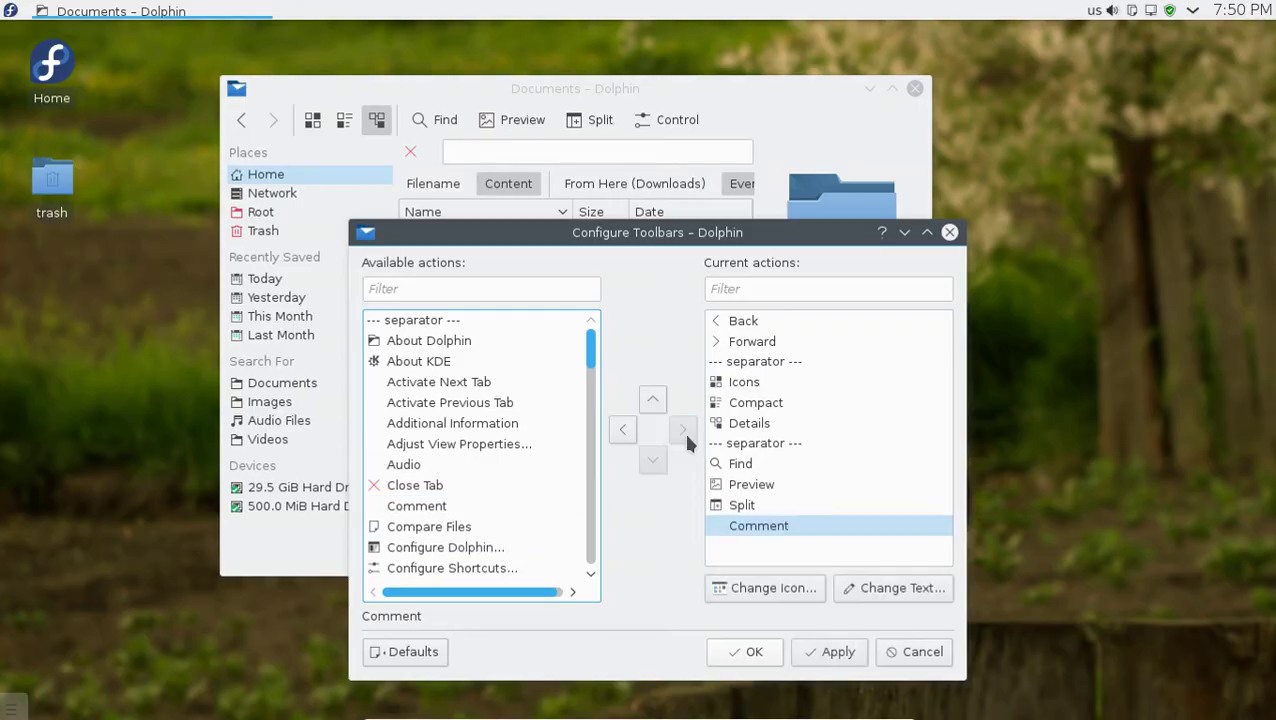
{"action": "left_click", "coordinate": [832, 651]}
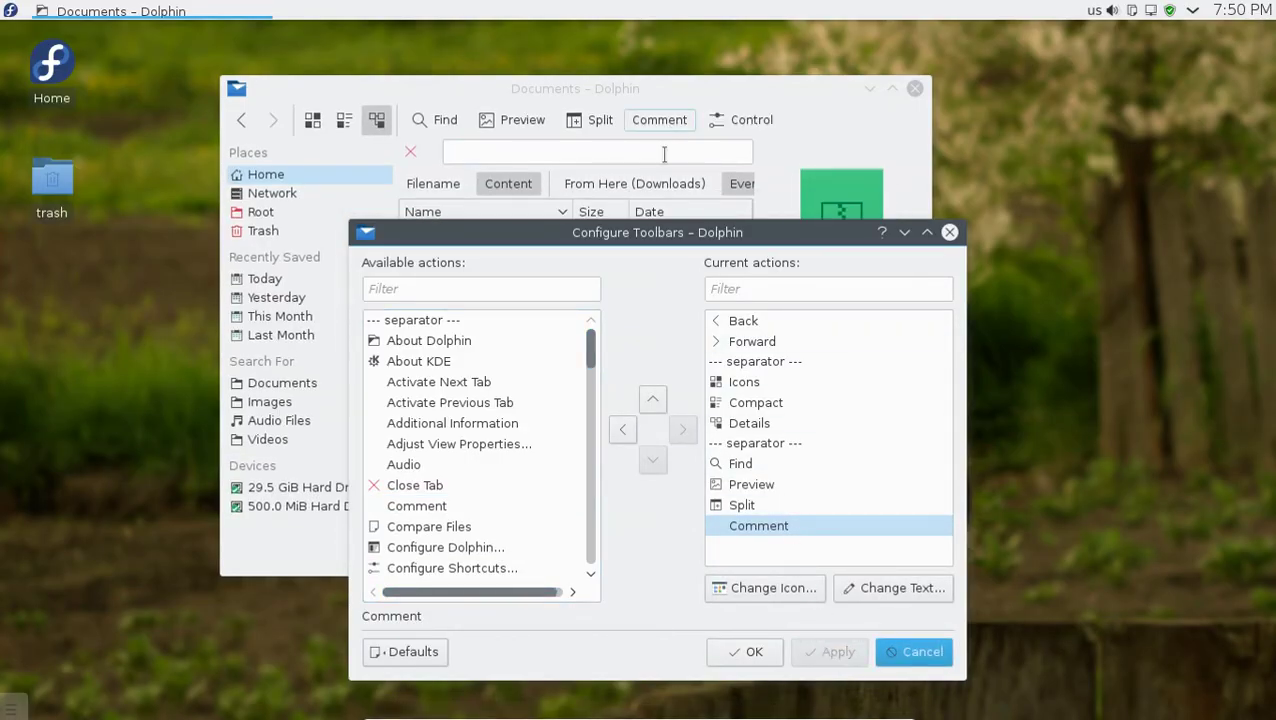
- Remove the Comment action from the toolbar, apply the change, and close the toolbar configuration
{"action": "left_click", "coordinate": [621, 432]}
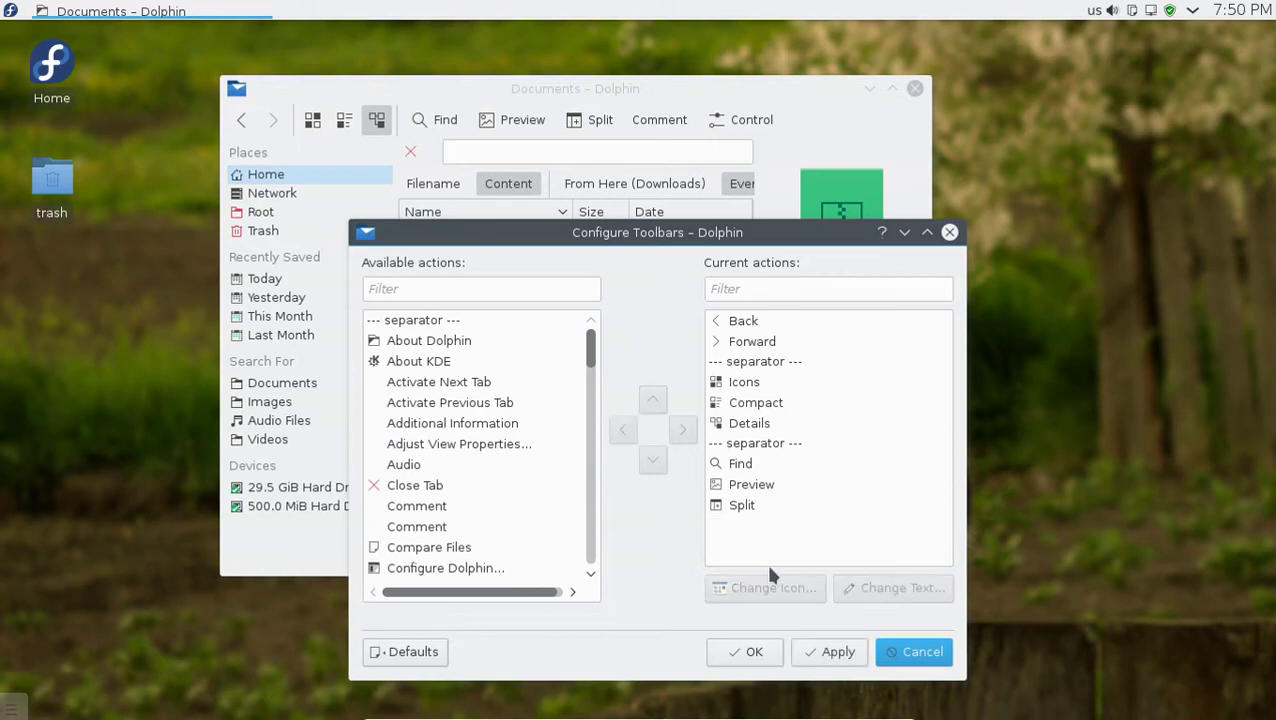
{"action": "left_click", "coordinate": [828, 652]}
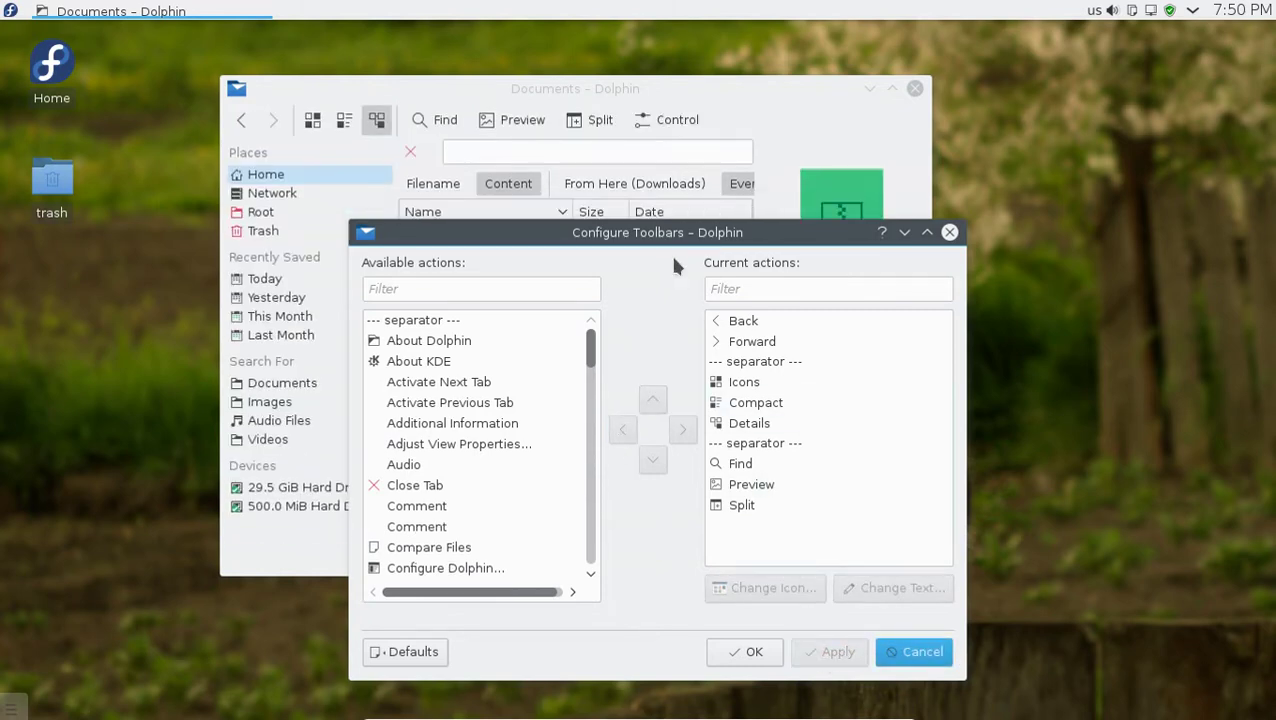
{"action": "left_click", "coordinate": [949, 232]}
- Open the Dolphin preferences and look through the folder chooser for the startup home folder without changing it
{"action": "left_click", "coordinate": [677, 119]}
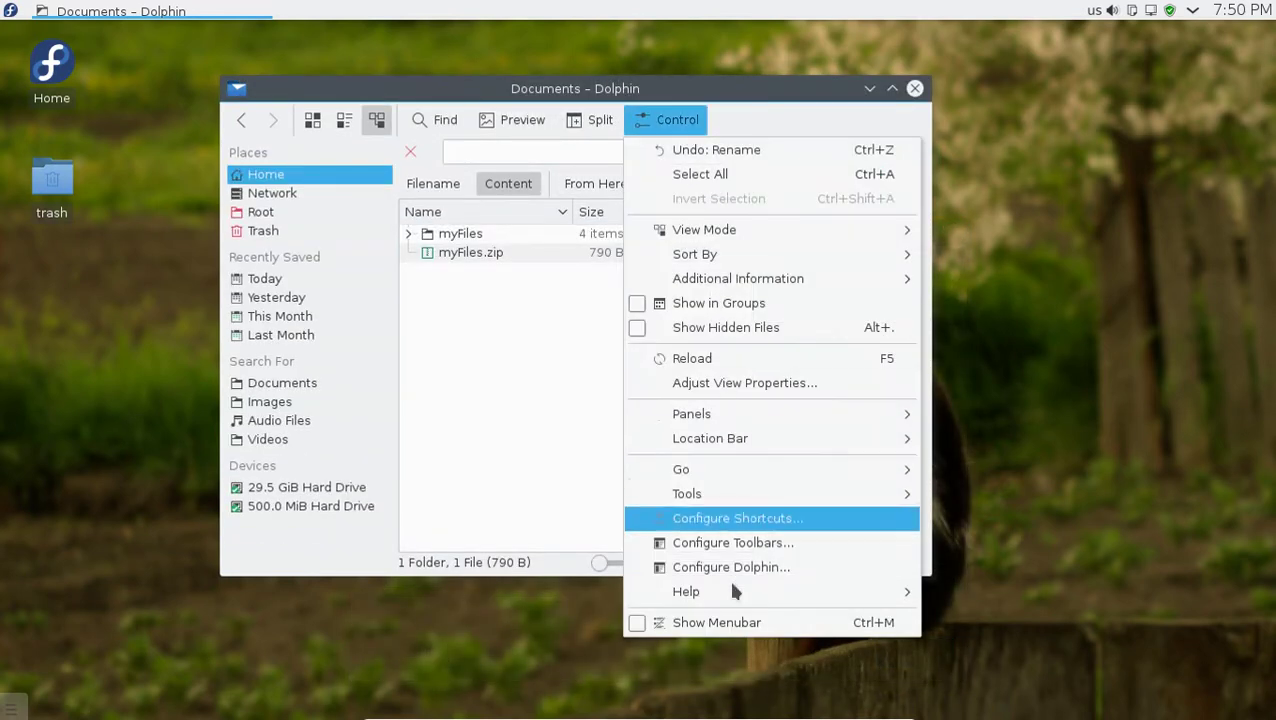
{"action": "left_click", "coordinate": [725, 567]}
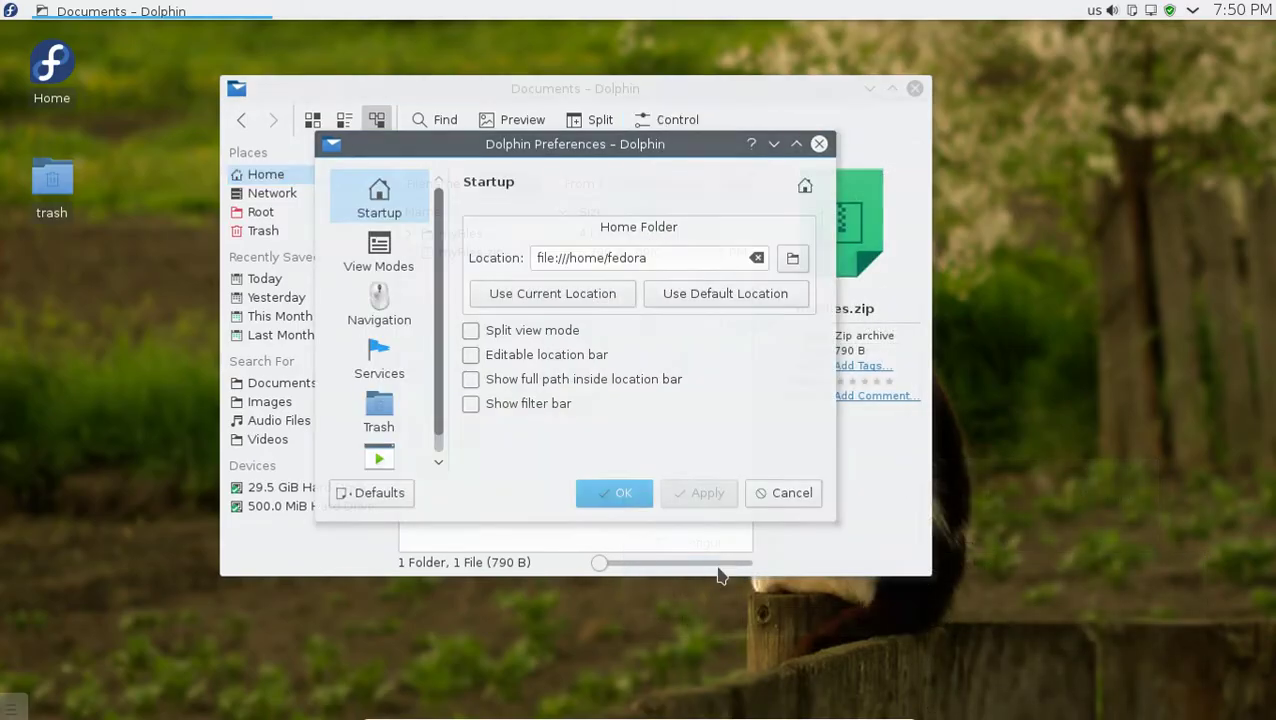
{"action": "left_click_drag", "start_coordinate": [512, 146], "coordinate": [735, 81]}
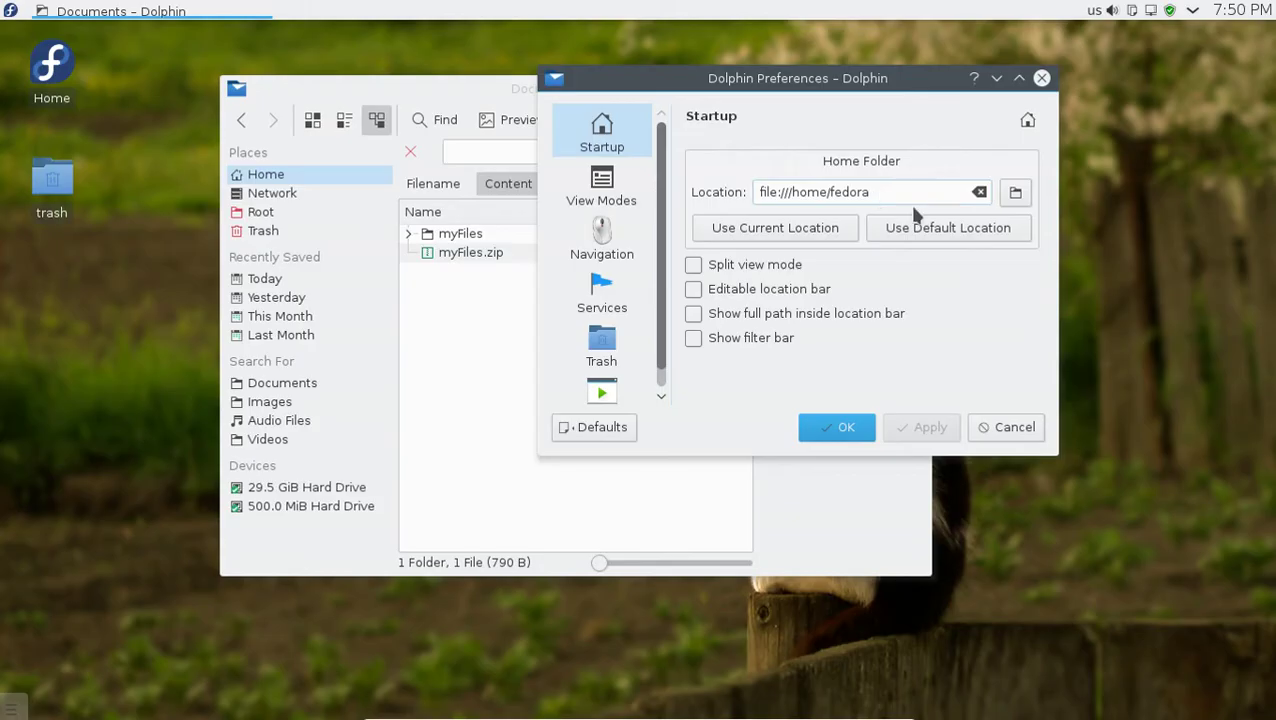
{"action": "left_click", "coordinate": [1017, 193]}
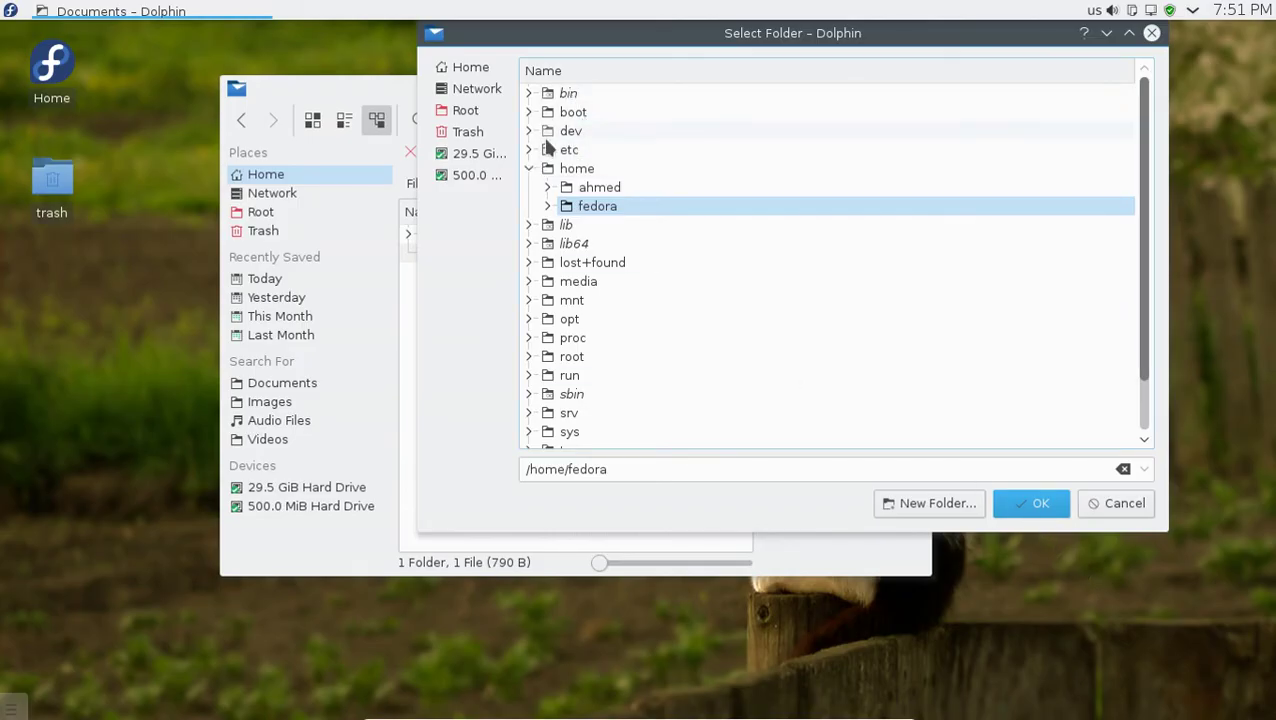
{"action": "left_click", "coordinate": [1095, 511]}
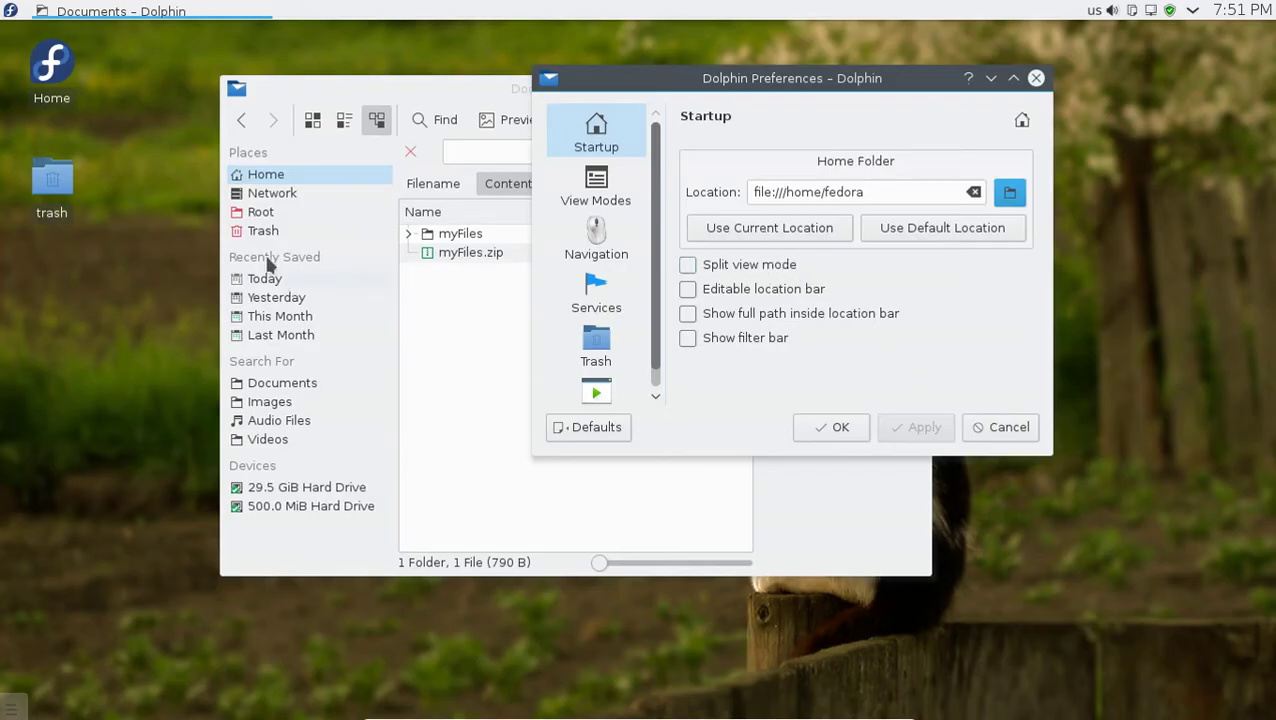
- Start the Documents search and set the startup home folder to the current location
{"action": "left_click", "coordinate": [268, 385]}
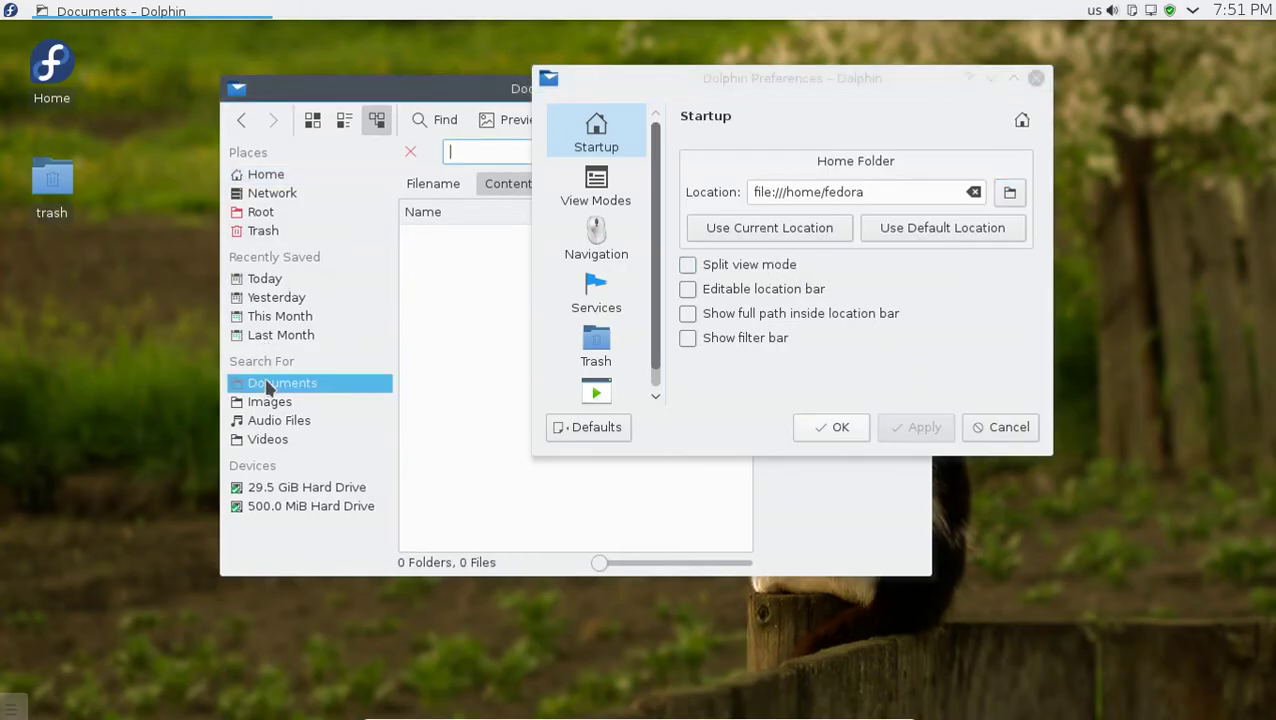
{"action": "left_click", "coordinate": [786, 228]}
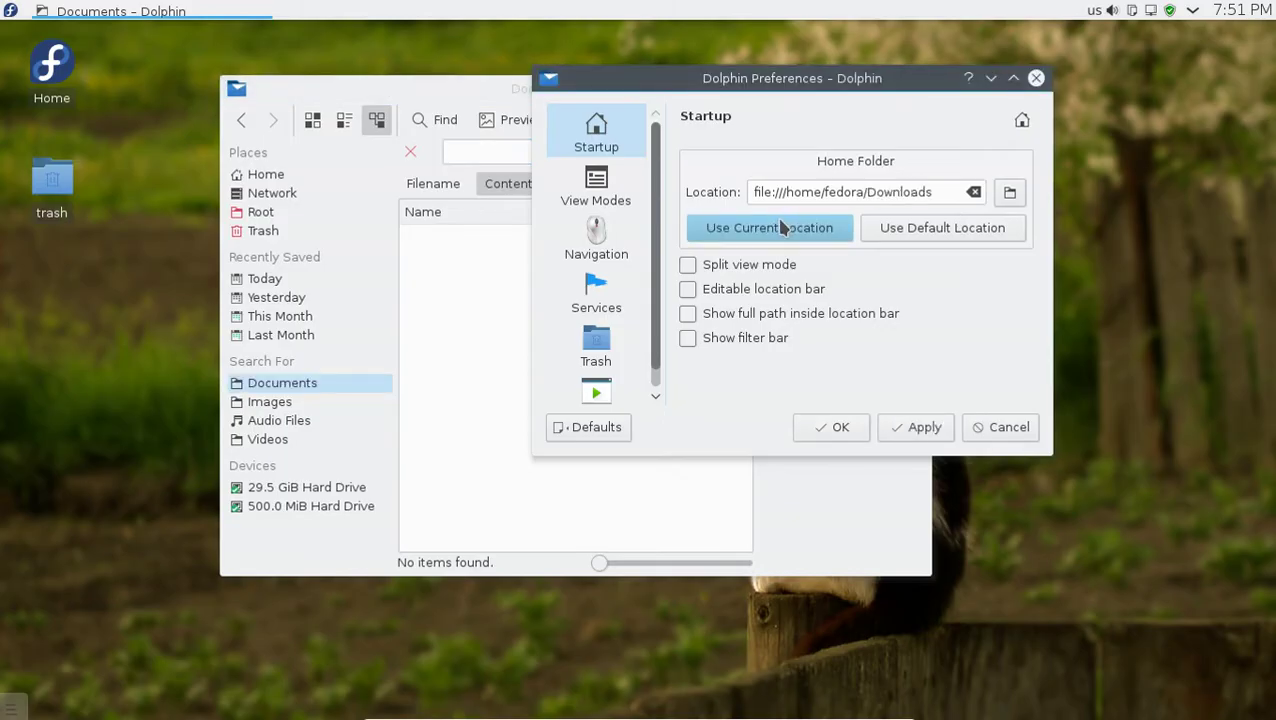
{"action": "left_click_drag", "start_coordinate": [770, 80], "coordinate": [829, 233]}
- Rerun the Documents search, try to use its location as the home folder, and close the search
{"action": "left_click", "coordinate": [441, 120]}
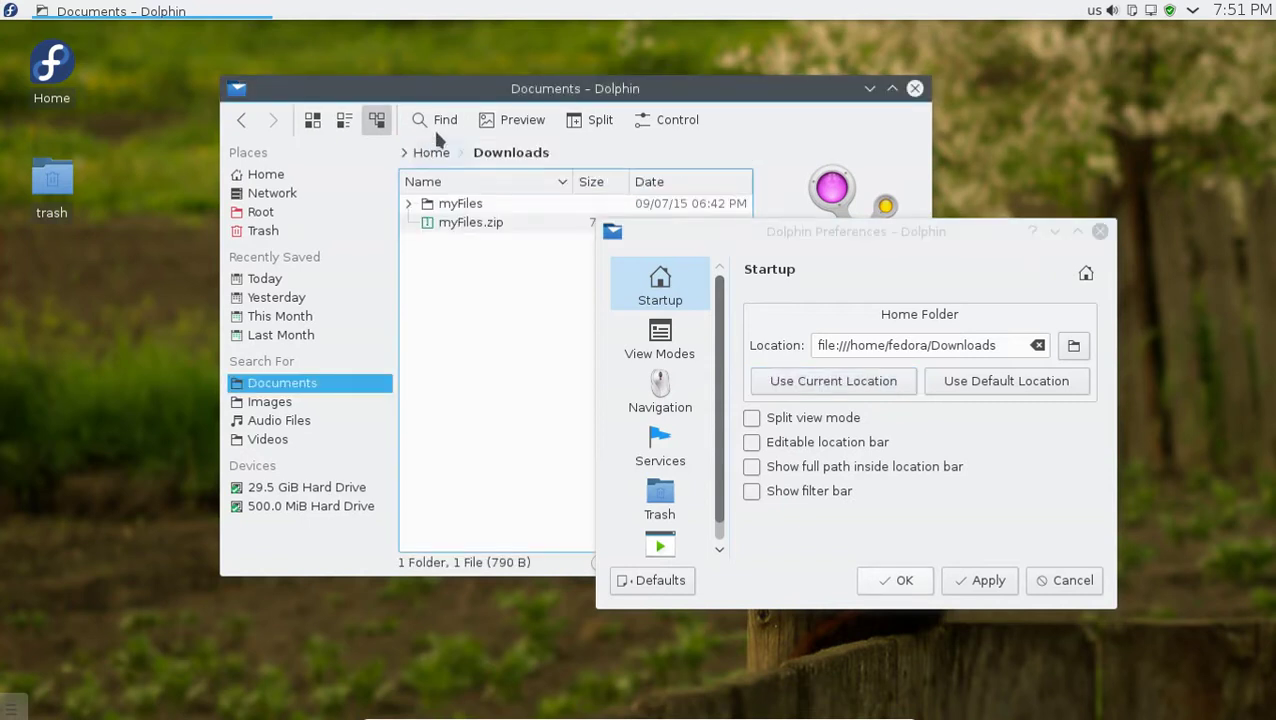
{"action": "left_click", "coordinate": [289, 386]}
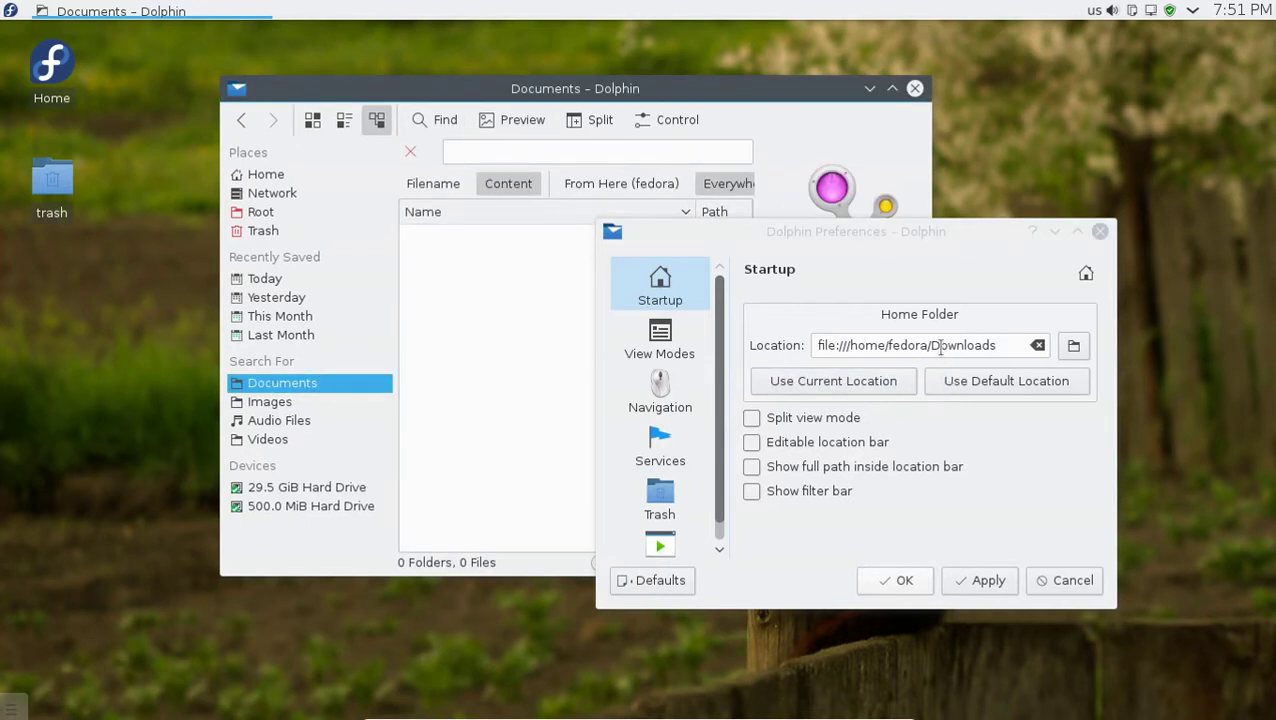
{"action": "left_click", "coordinate": [873, 385]}
{"action": "left_click", "coordinate": [530, 213]}
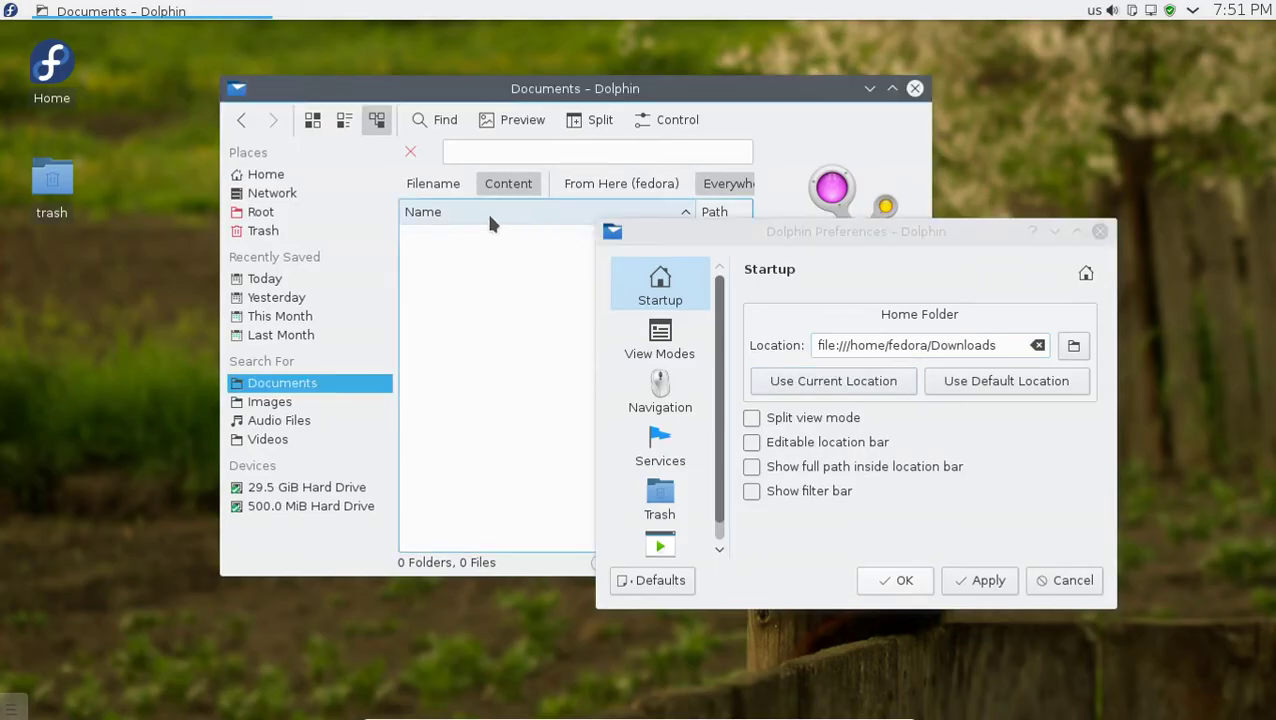
{"action": "left_click", "coordinate": [411, 153]}
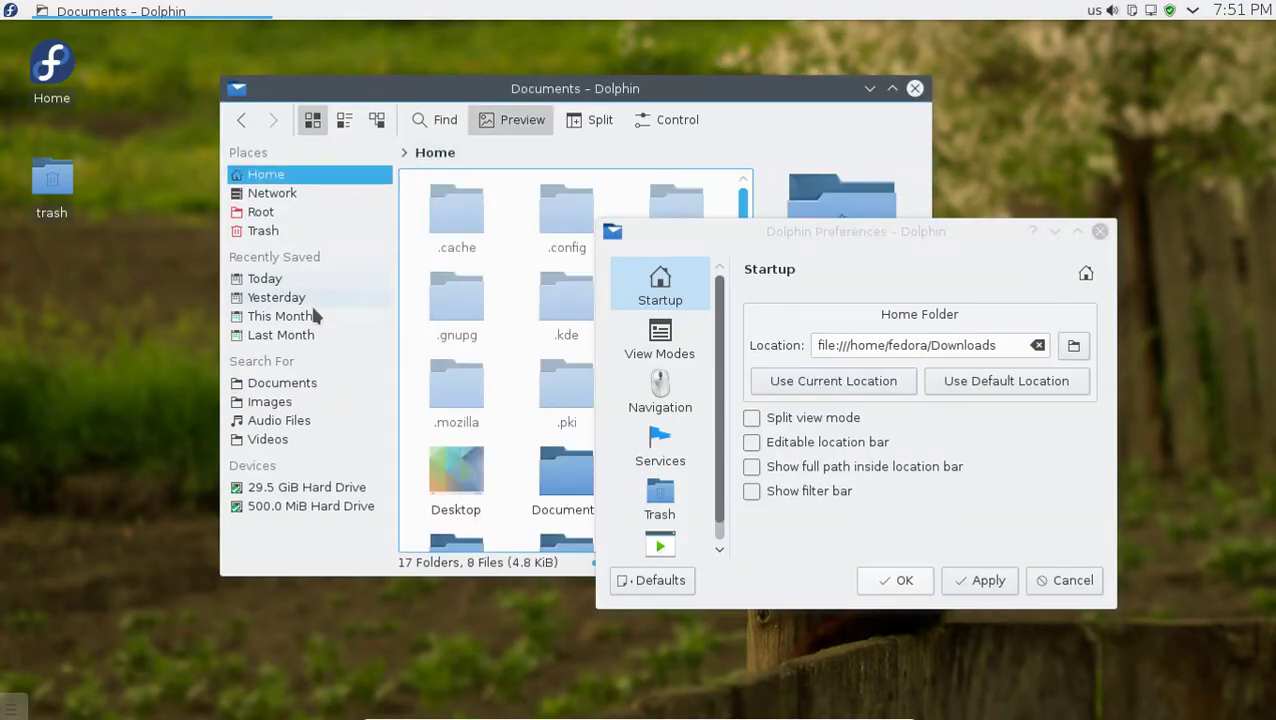
- Try the Images search, close it, and open the Pictures folder from the home directory
{"action": "left_click", "coordinate": [261, 404]}
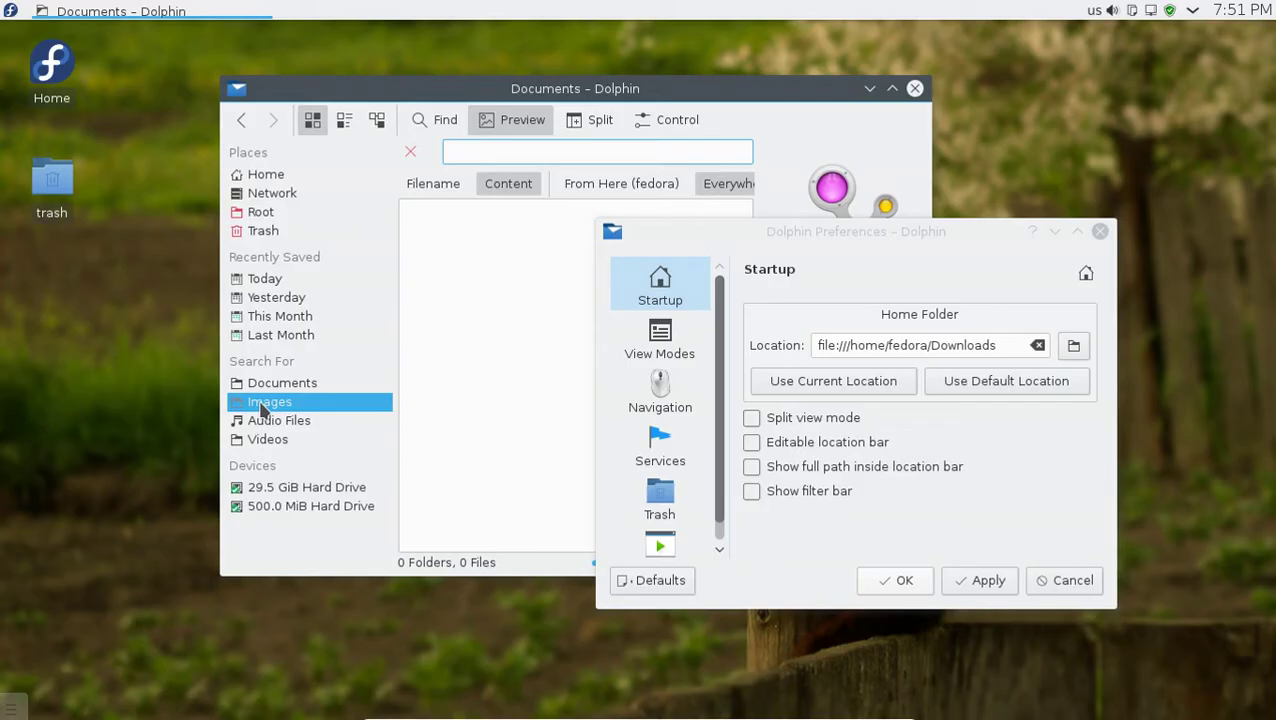
{"action": "left_click", "coordinate": [485, 120]}
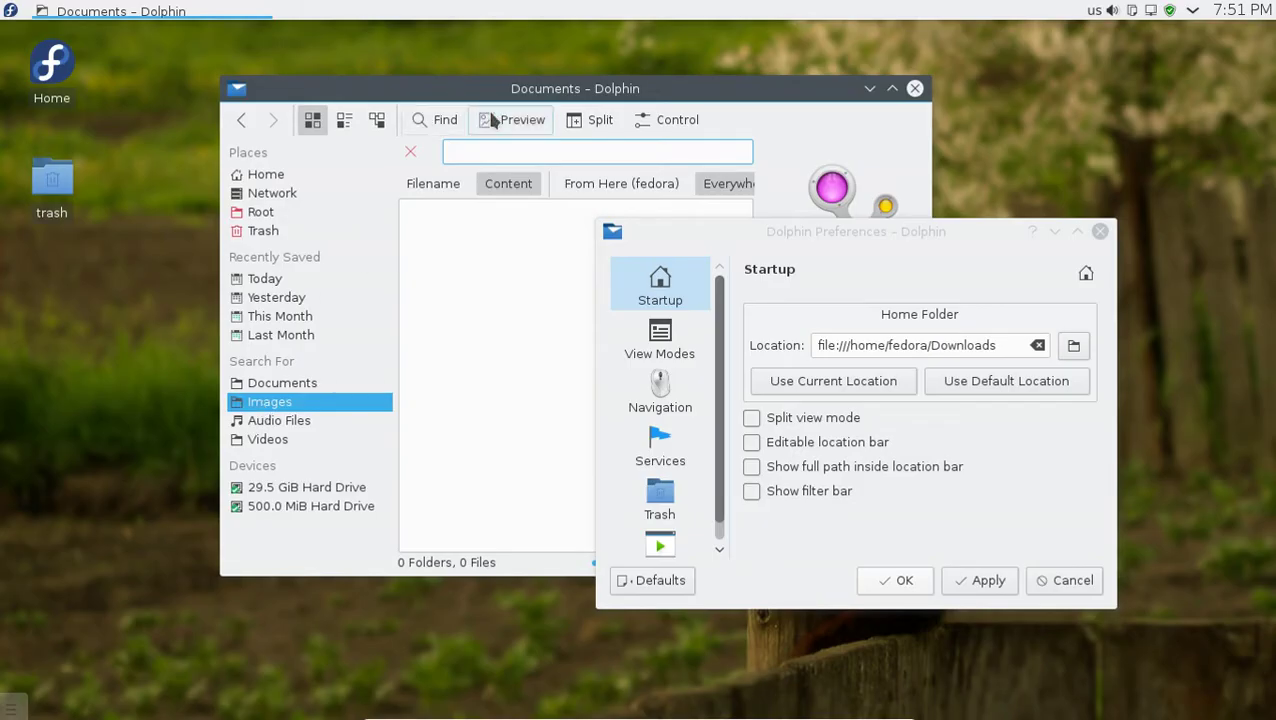
{"action": "left_click", "coordinate": [409, 153]}
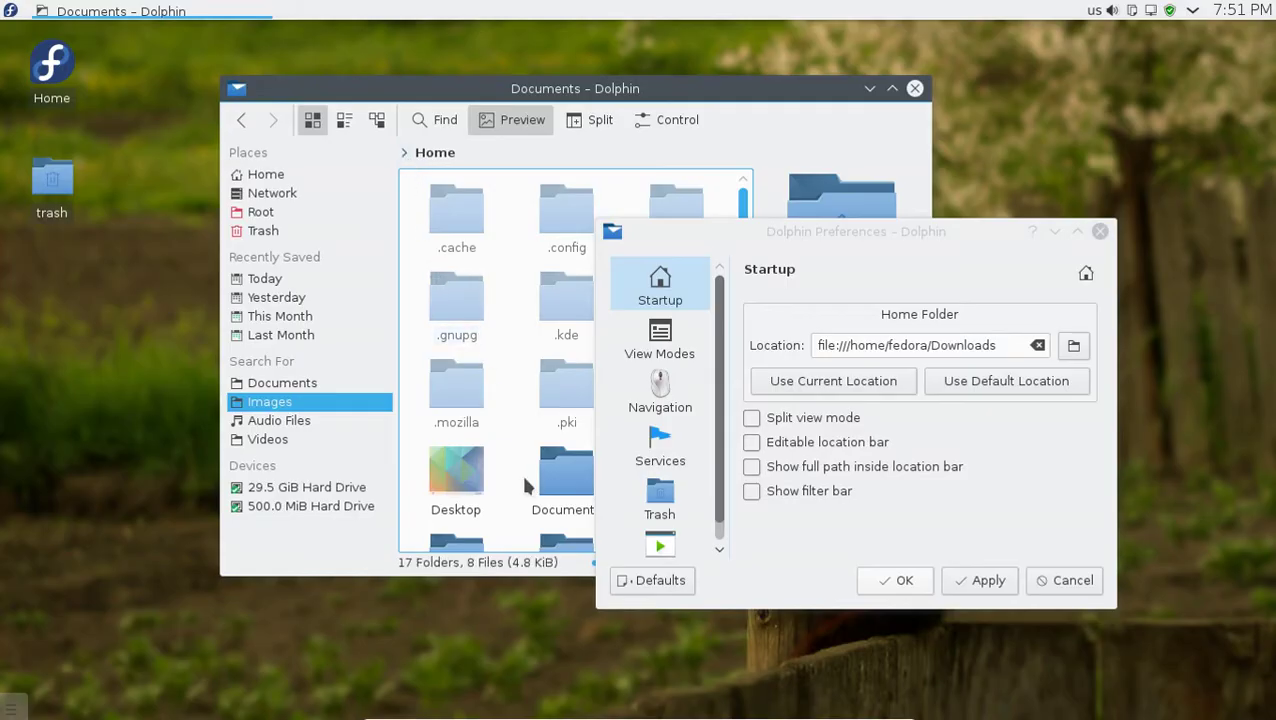
{"action": "scroll", "coordinate": [522, 464], "scroll_direction": "down", "scroll_amount": 5}
{"action": "left_click", "coordinate": [556, 285]}
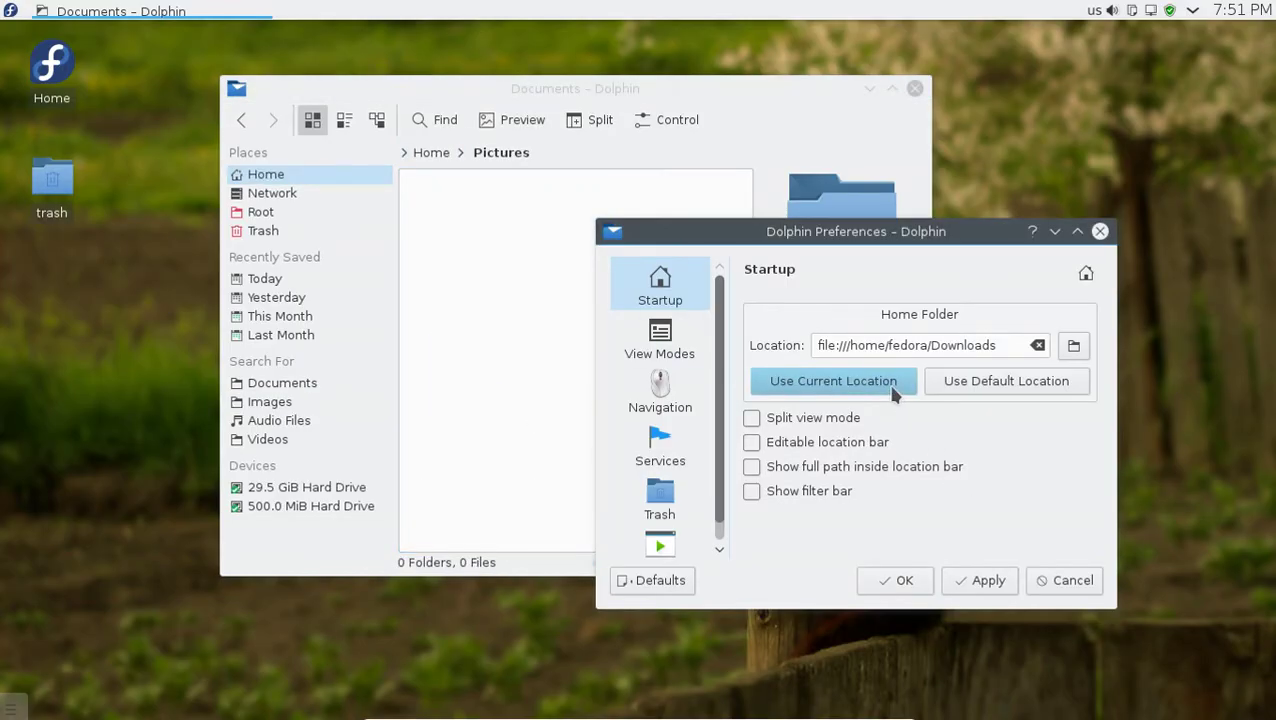
- Choose /home/fedora/Pictures as the startup home folder and apply the change
{"action": "left_click_drag", "start_coordinate": [836, 345], "coordinate": [1020, 345]}
{"action": "left_click", "coordinate": [1070, 346]}
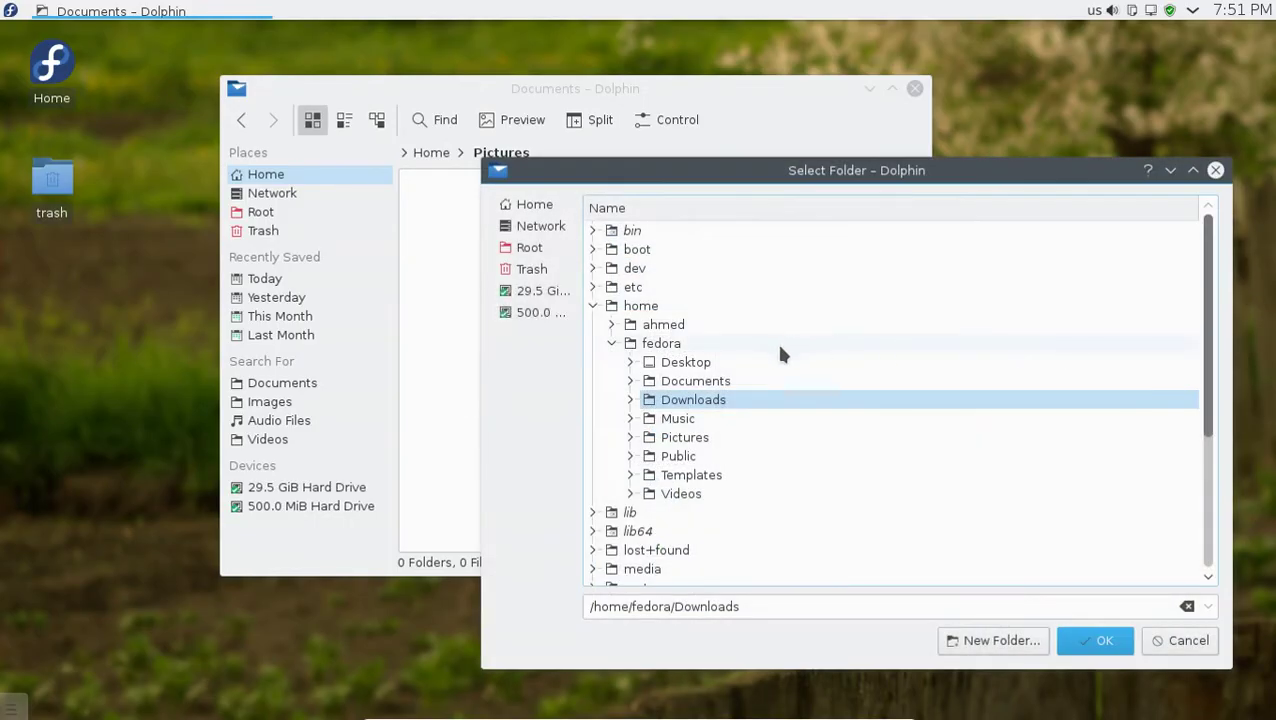
{"action": "left_click", "coordinate": [666, 440]}
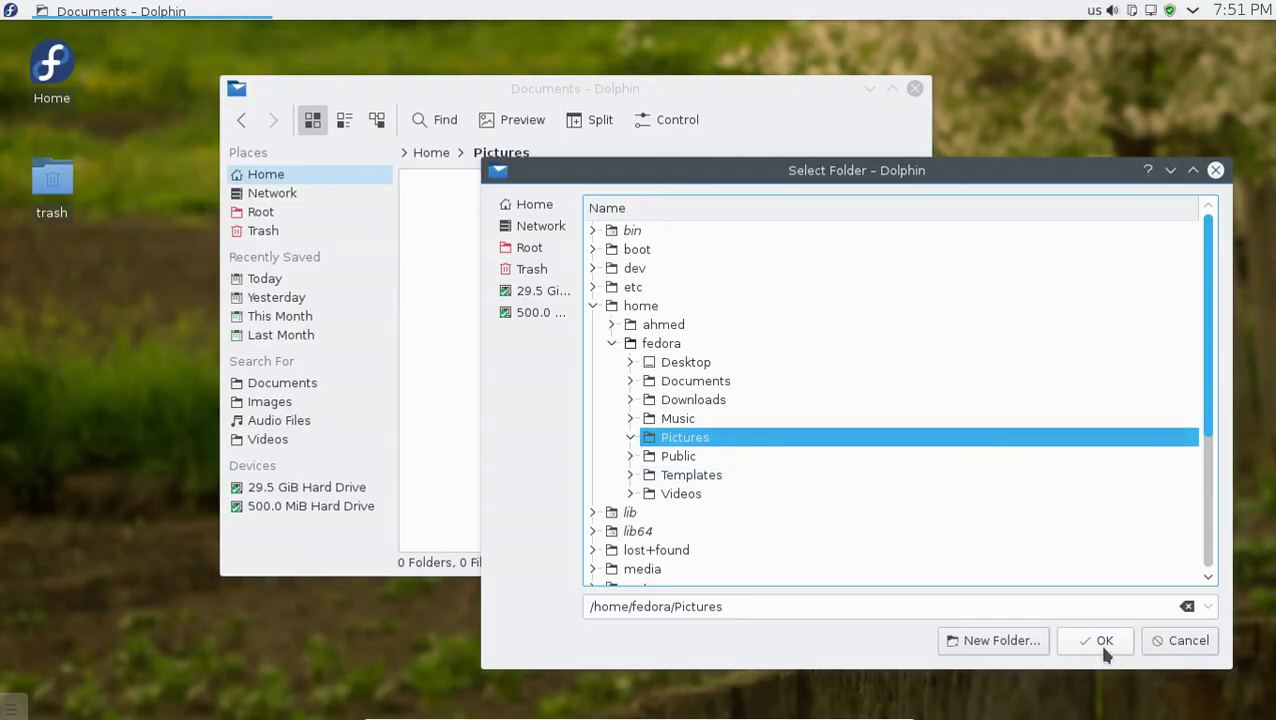
{"action": "left_click", "coordinate": [1100, 641]}
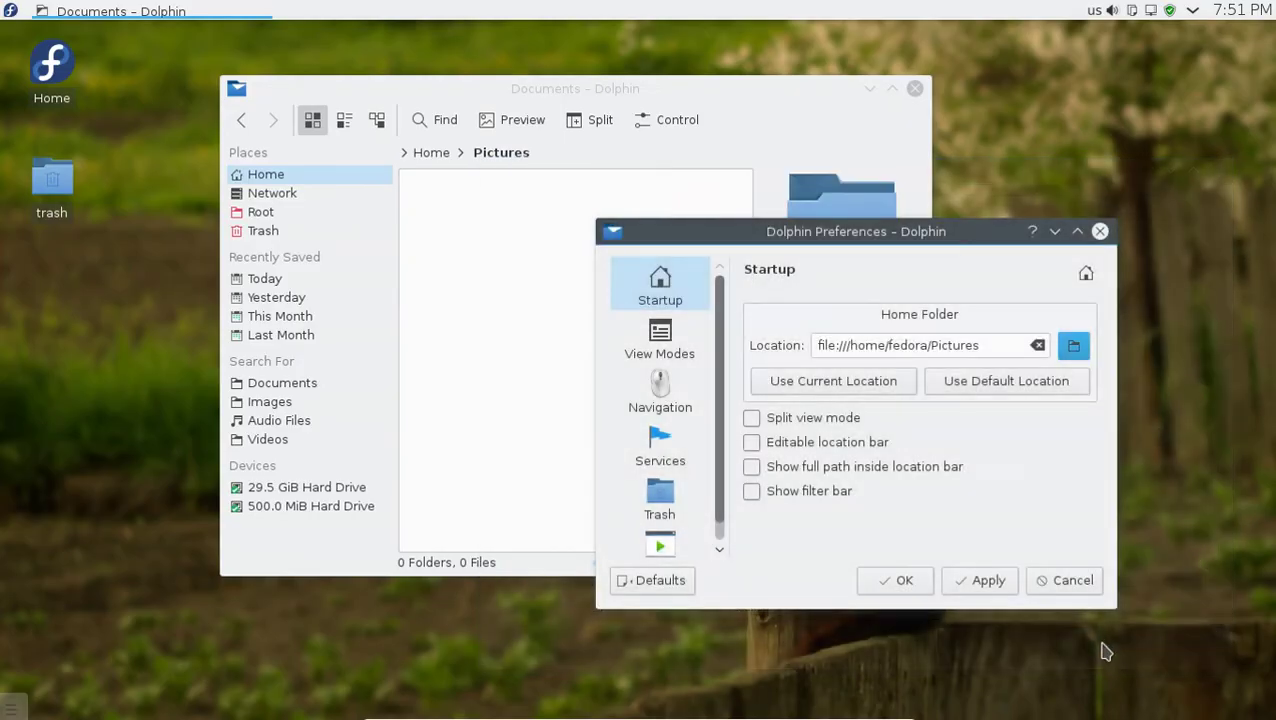
{"action": "left_click", "coordinate": [993, 586]}
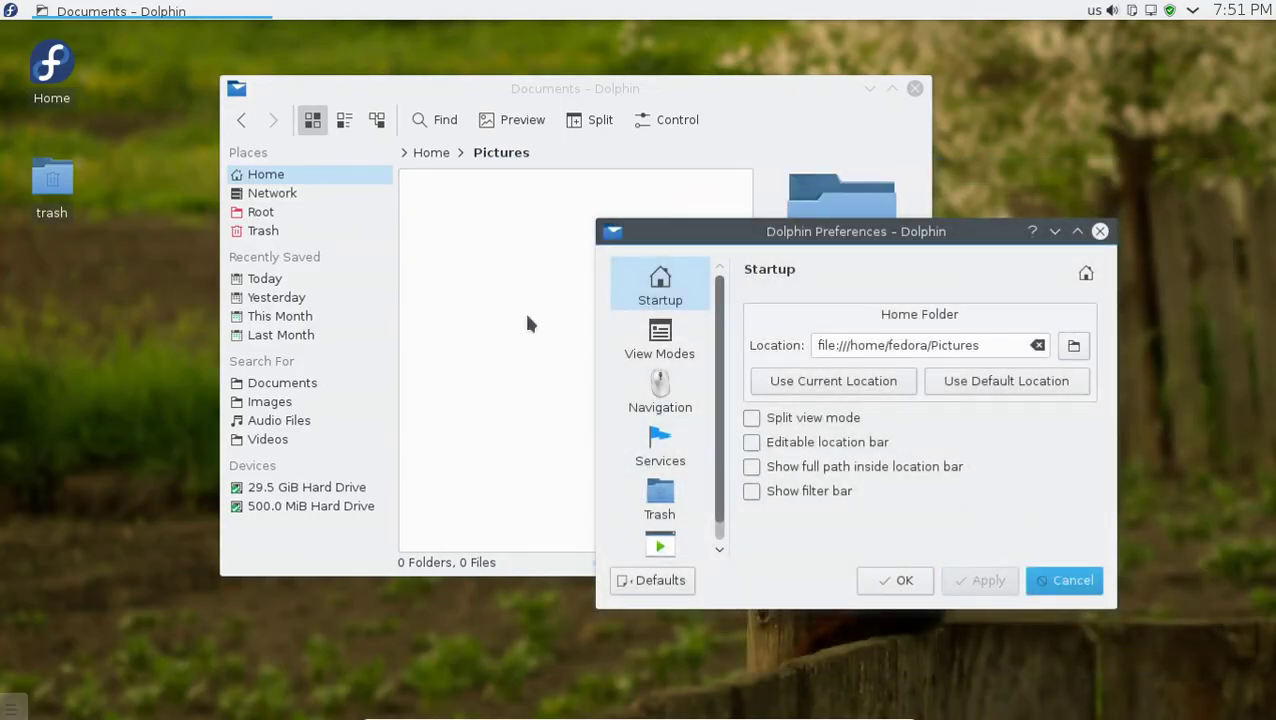
- Return to the Home folder, then set the startup home folder to the default /home/fedora and apply it
{"action": "left_click", "coordinate": [428, 162]}
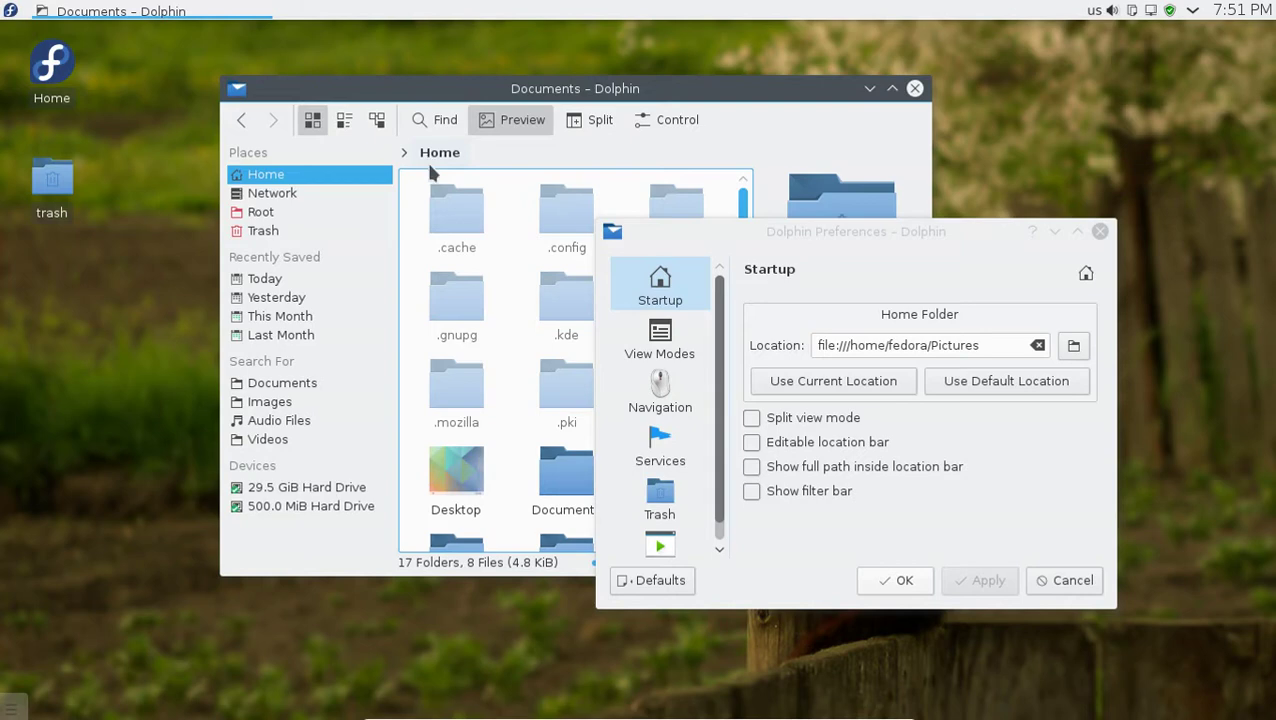
{"action": "left_click", "coordinate": [903, 386]}
{"action": "left_click", "coordinate": [1074, 345]}
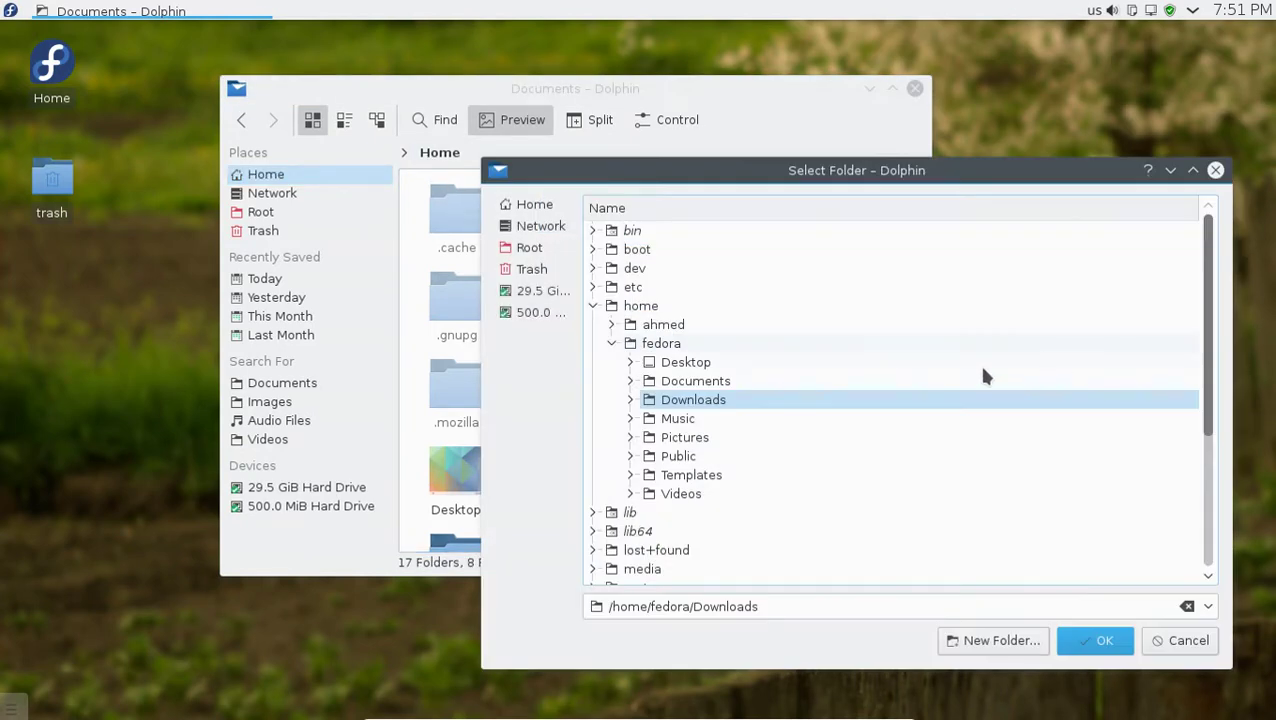
{"action": "double_click", "coordinate": [666, 345]}
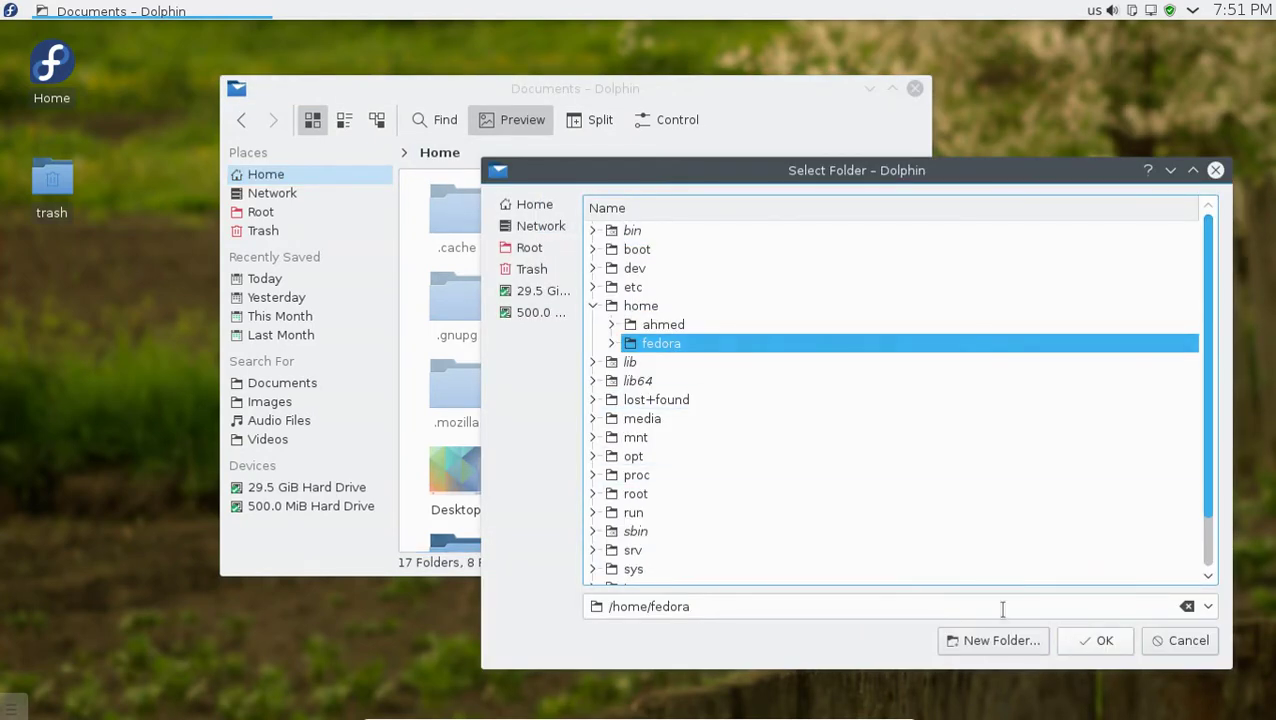
{"action": "left_click", "coordinate": [1106, 644]}
{"action": "left_click", "coordinate": [986, 588]}
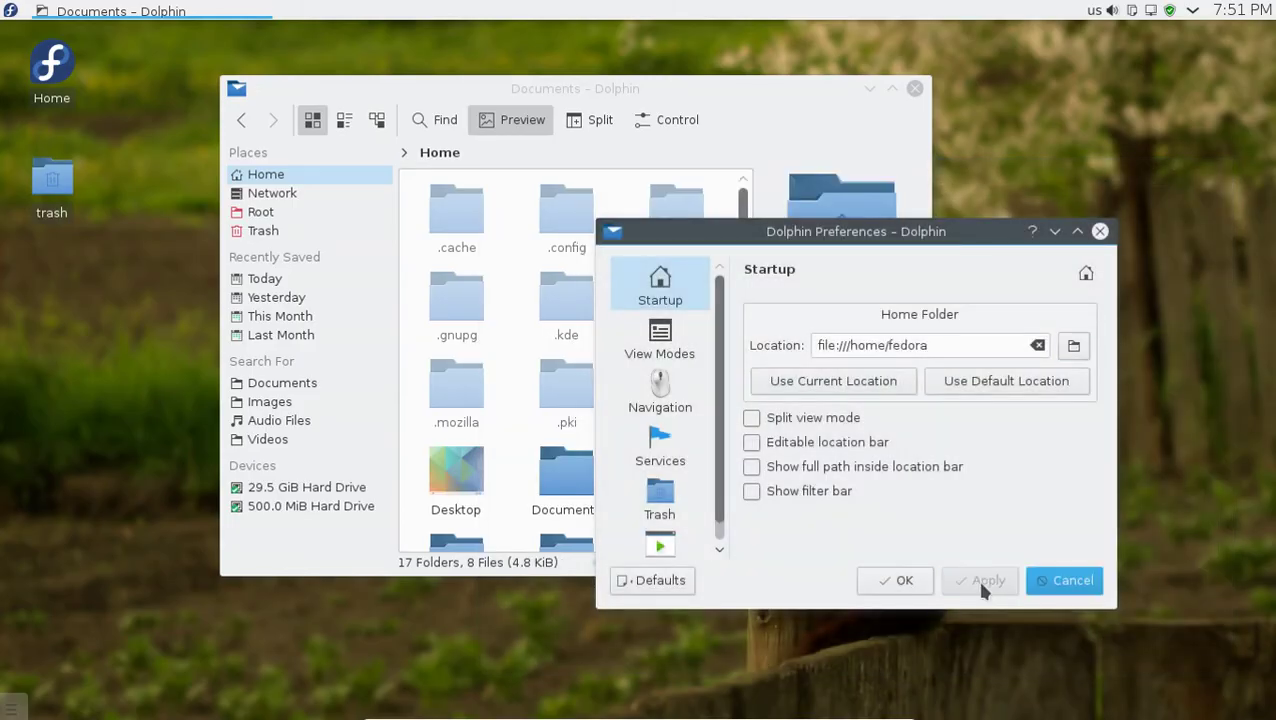
{"action": "left_click", "coordinate": [1004, 390]}
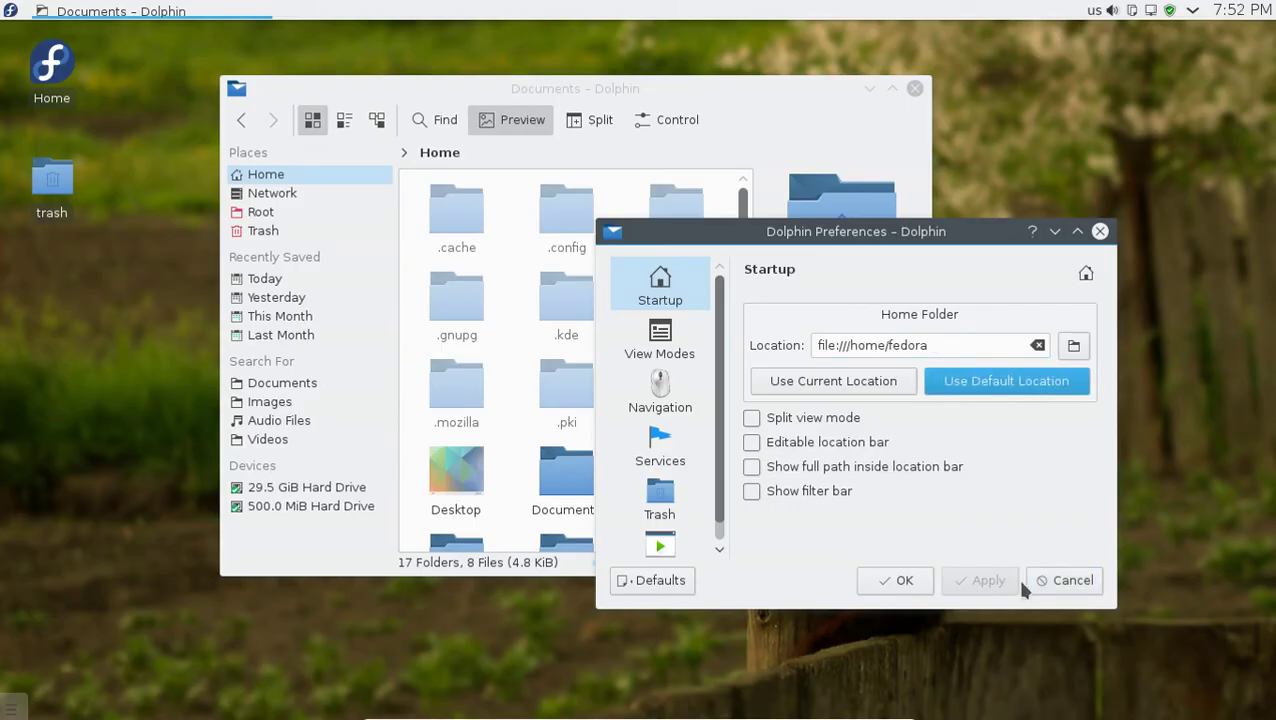
- Switch the file manager's location bar to an editable path
{"action": "left_click_drag", "start_coordinate": [1062, 581], "coordinate": [886, 566]}
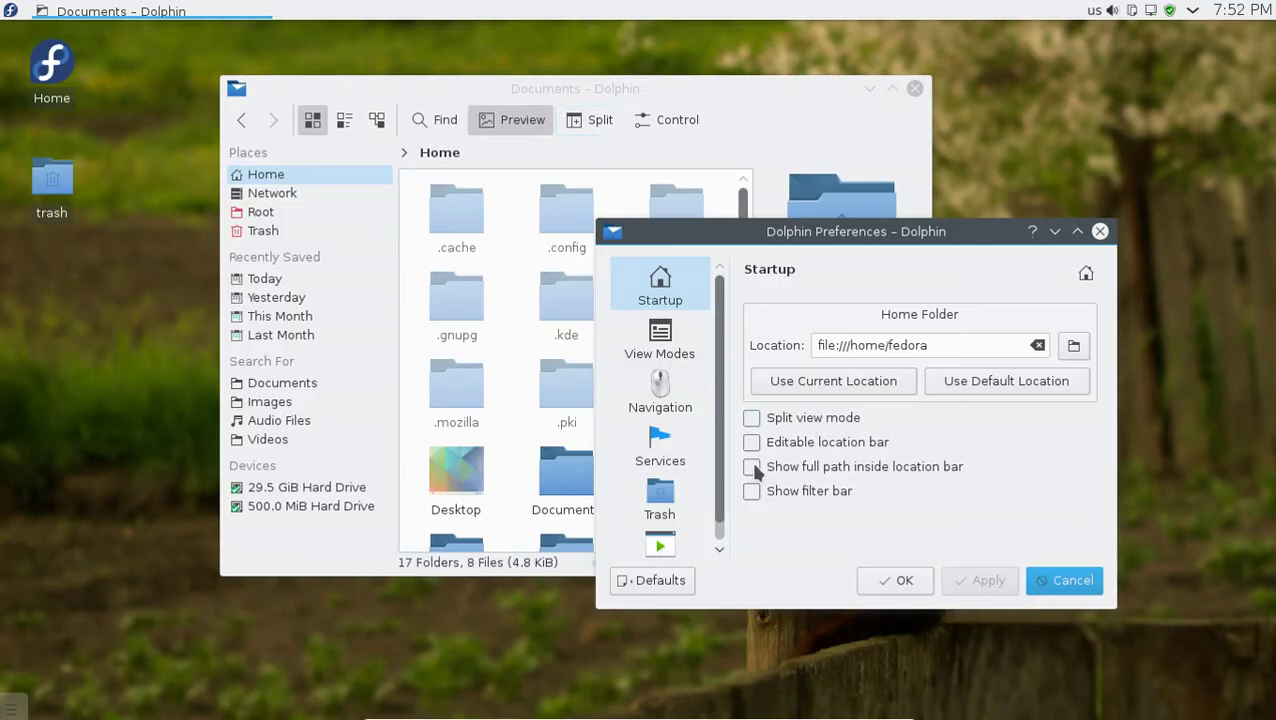
{"action": "left_click", "coordinate": [462, 152]}
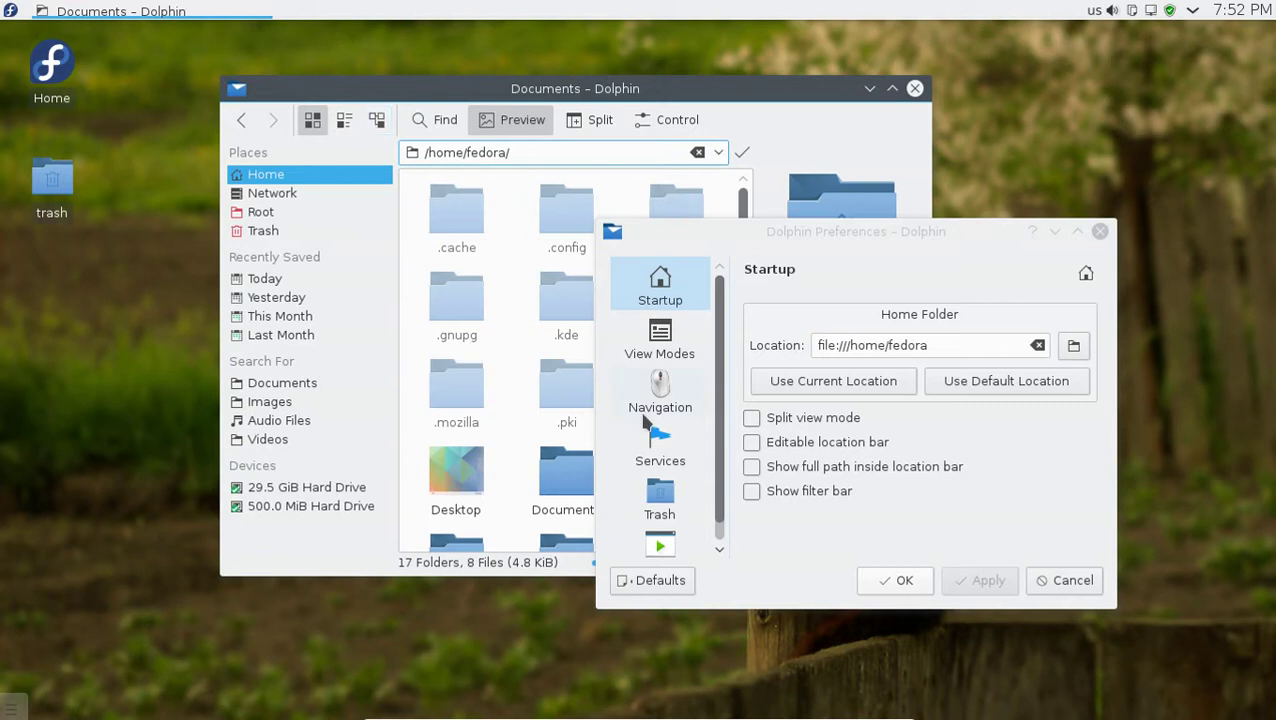
- Review the icon size and text settings for the Icons and Compact view modes
{"action": "left_click", "coordinate": [652, 347]}
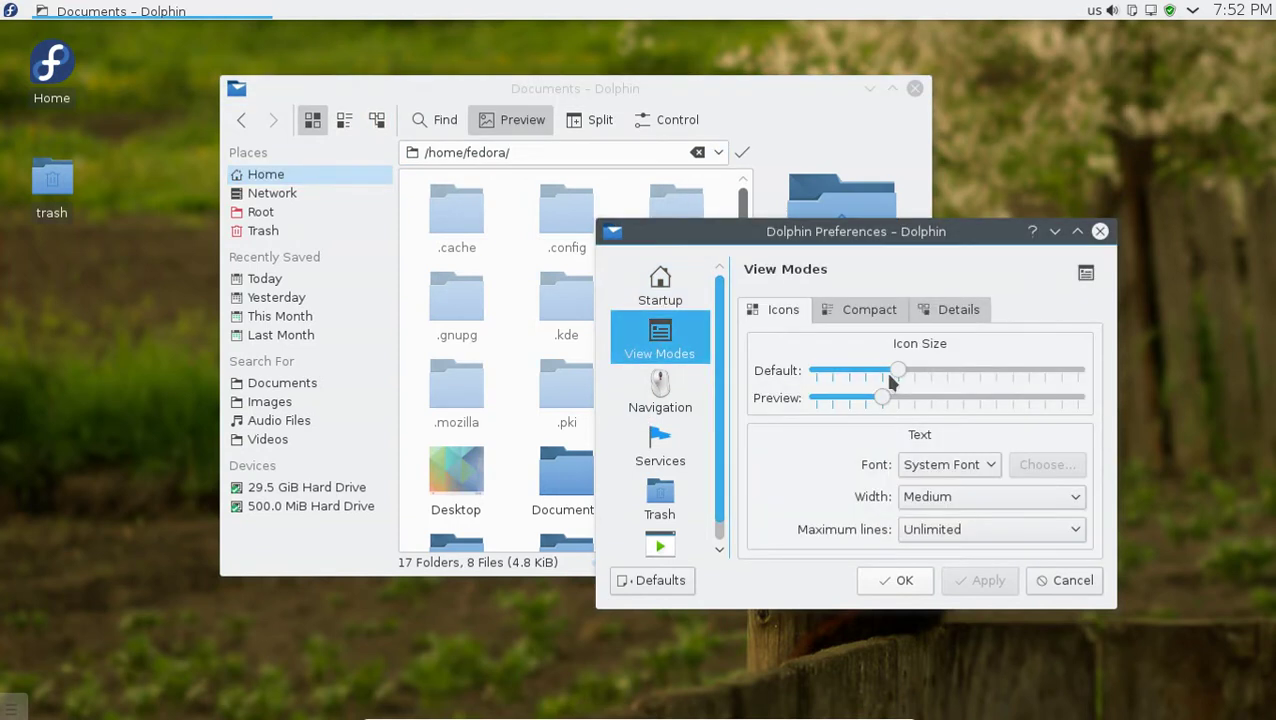
{"action": "mouse_move", "coordinate": [900, 366]}
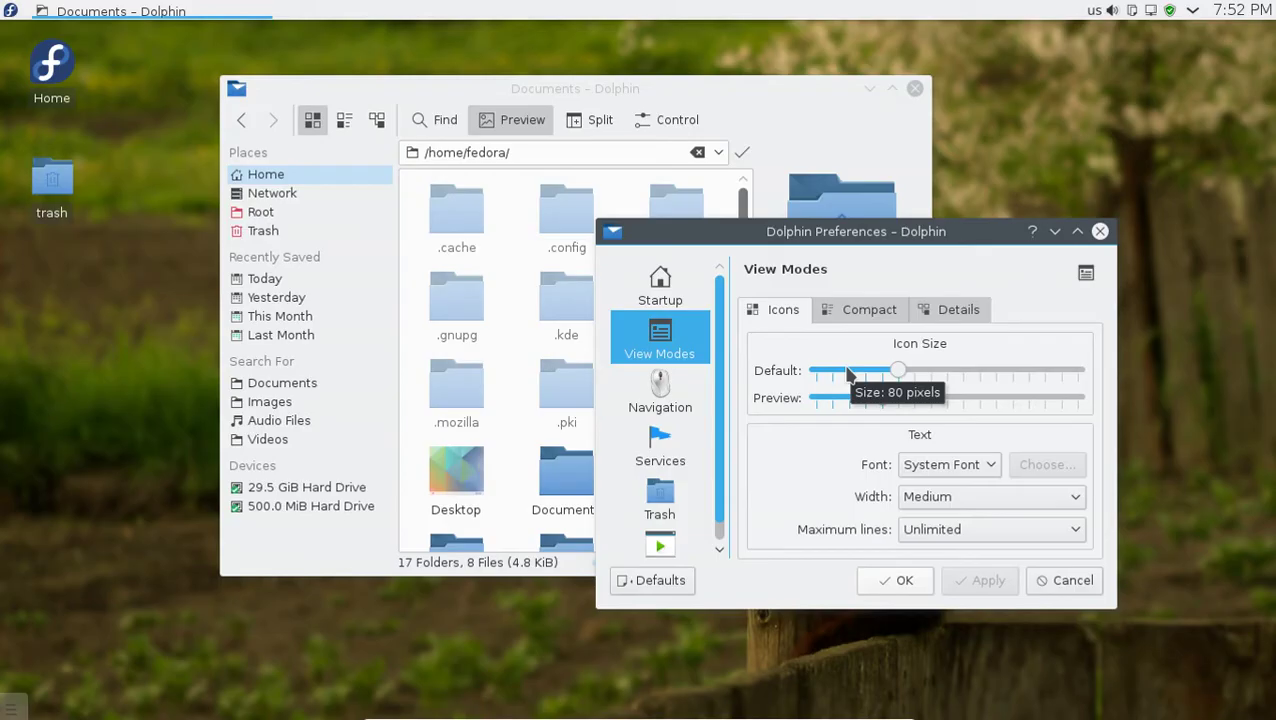
{"action": "mouse_move", "coordinate": [815, 412]}
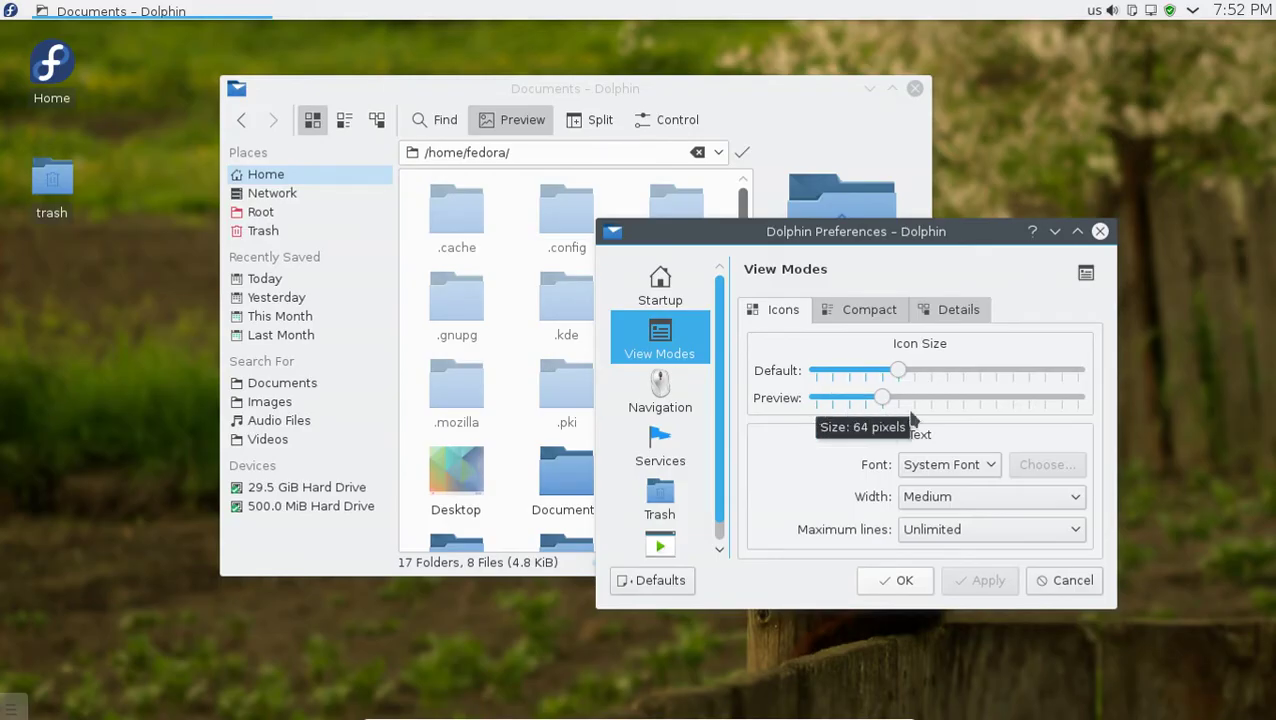
{"action": "left_click", "coordinate": [878, 312]}
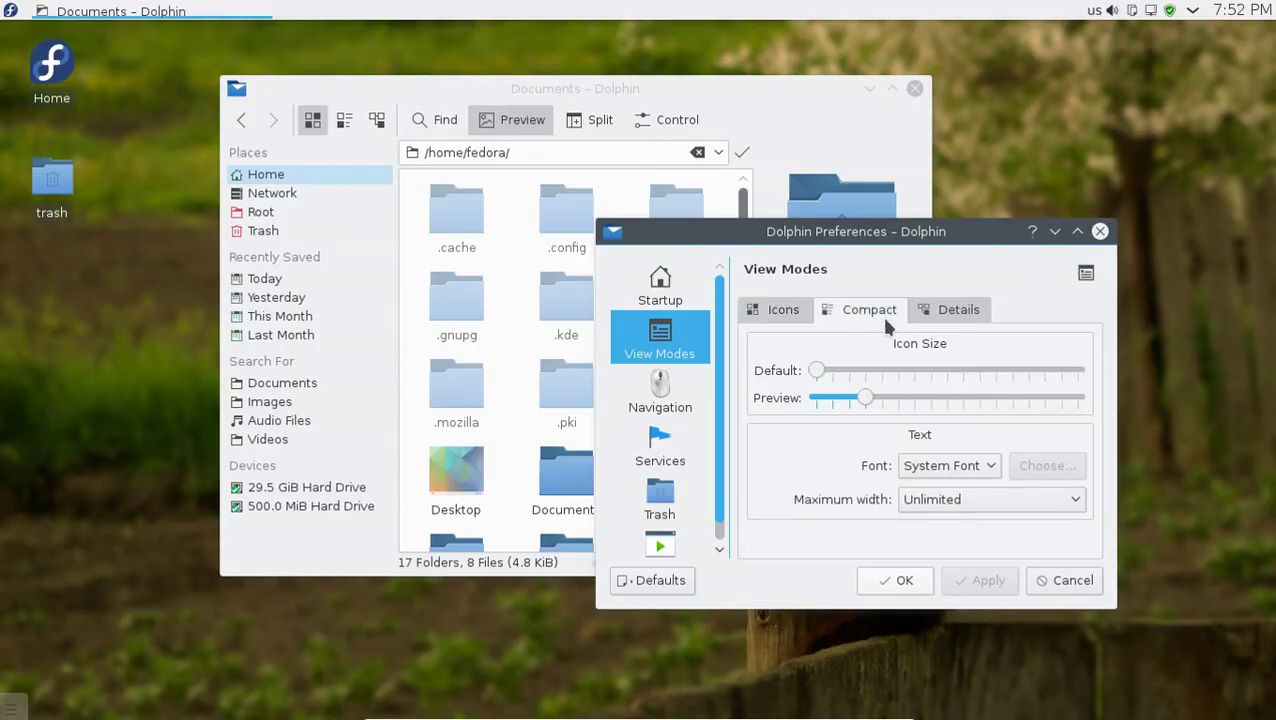
- Try the Compact, Details and Icons view modes on the Home folder, finishing with Details
{"action": "left_click", "coordinate": [344, 120]}
{"action": "left_click", "coordinate": [376, 121]}
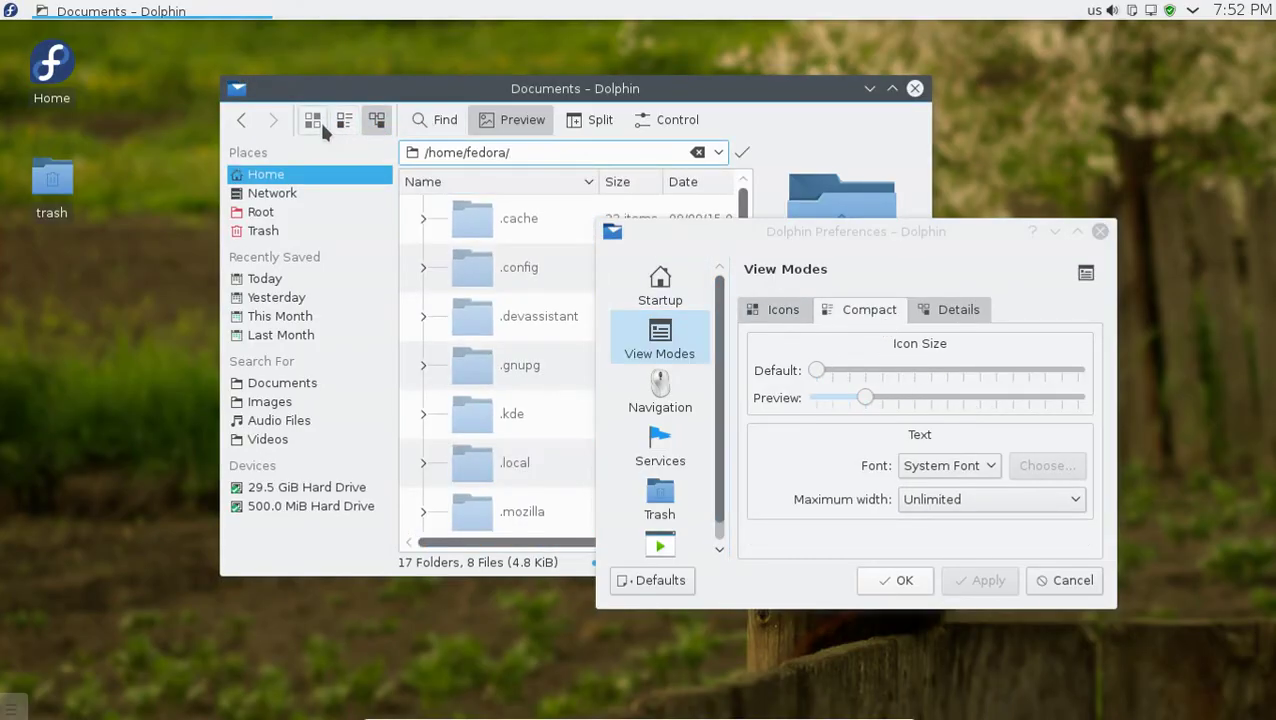
{"action": "left_click", "coordinate": [312, 120]}
{"action": "left_click", "coordinate": [344, 120]}
{"action": "left_click", "coordinate": [376, 120]}
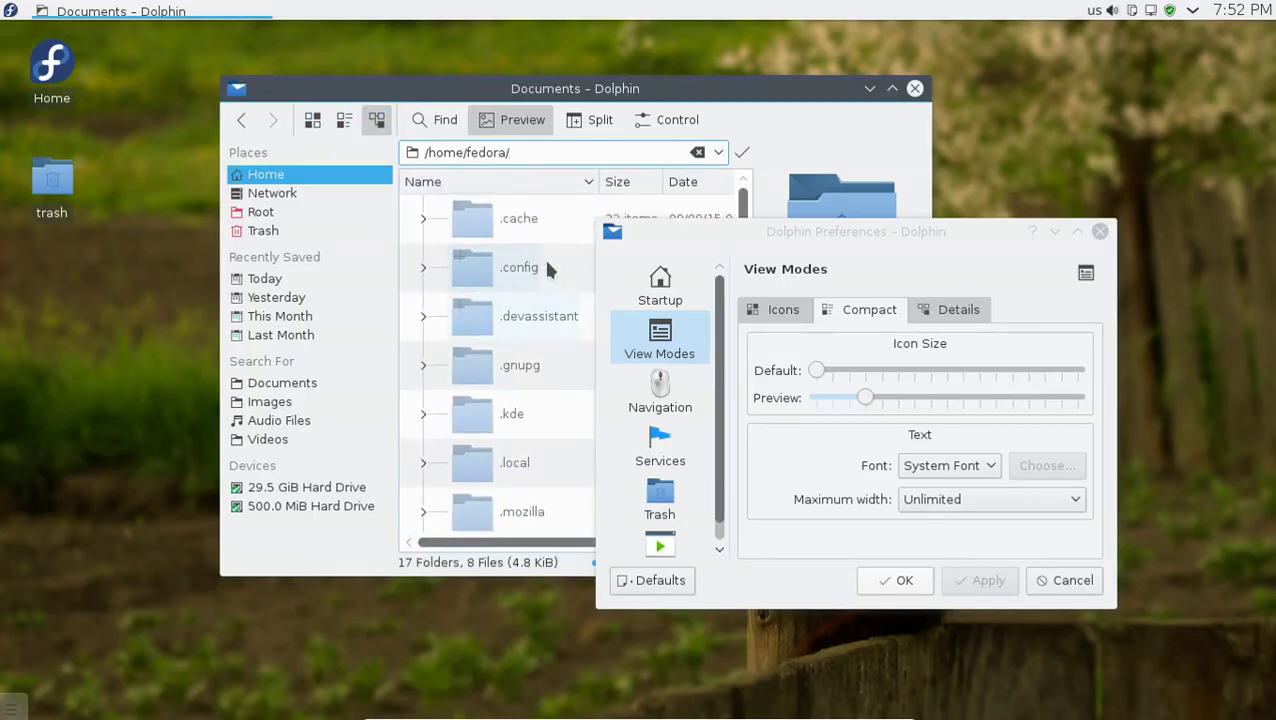
- Set the Details view's preview icon size to 22 pixels and apply the change
{"action": "left_click", "coordinate": [919, 311]}
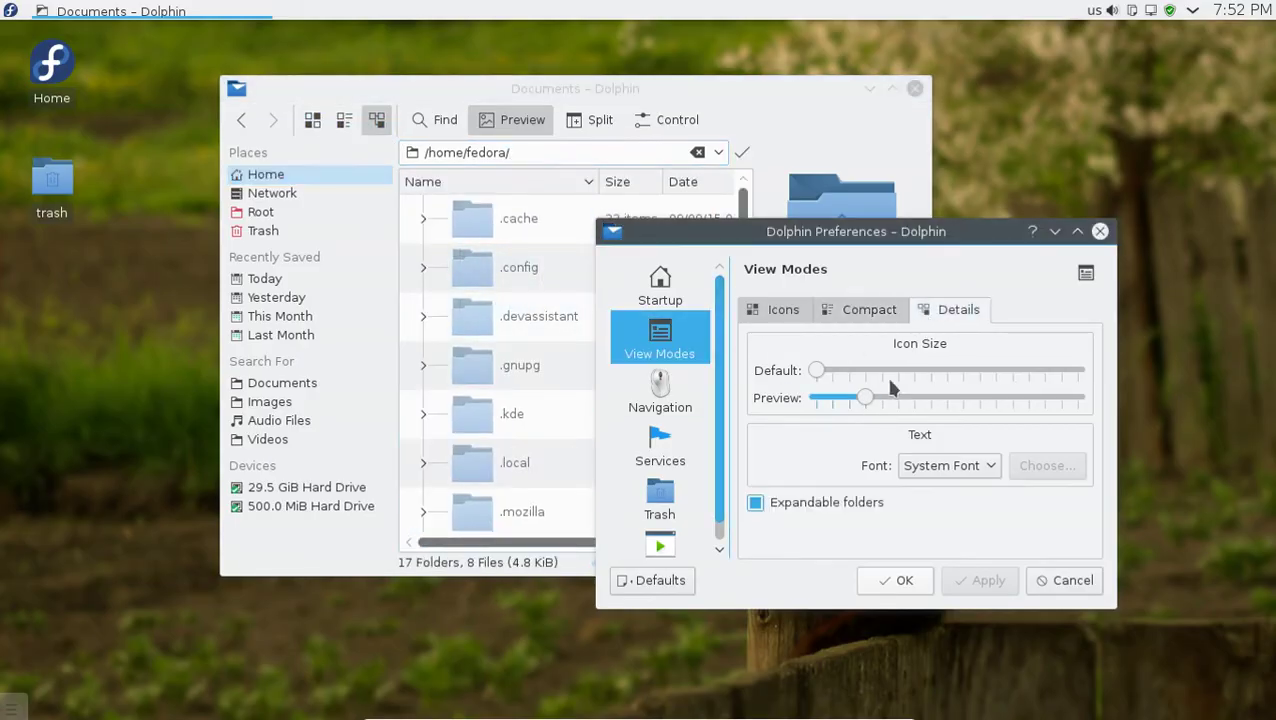
{"action": "left_click", "coordinate": [833, 398]}
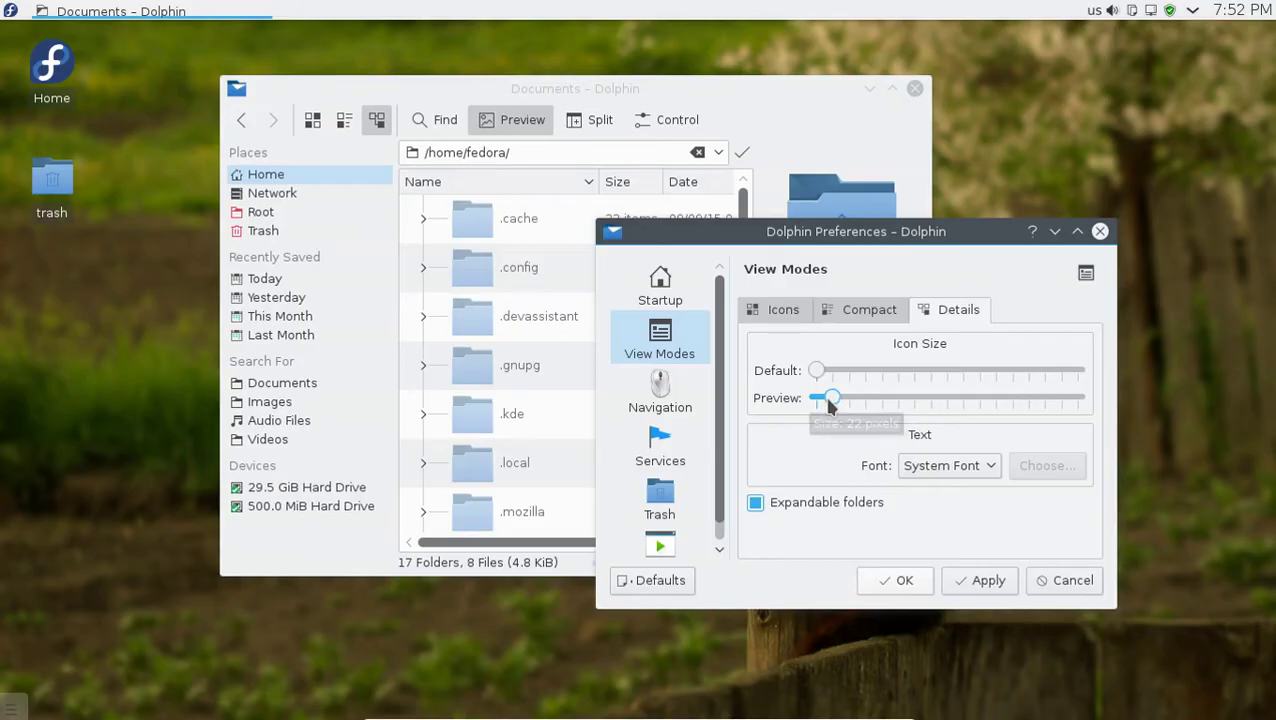
{"action": "left_click", "coordinate": [984, 579]}
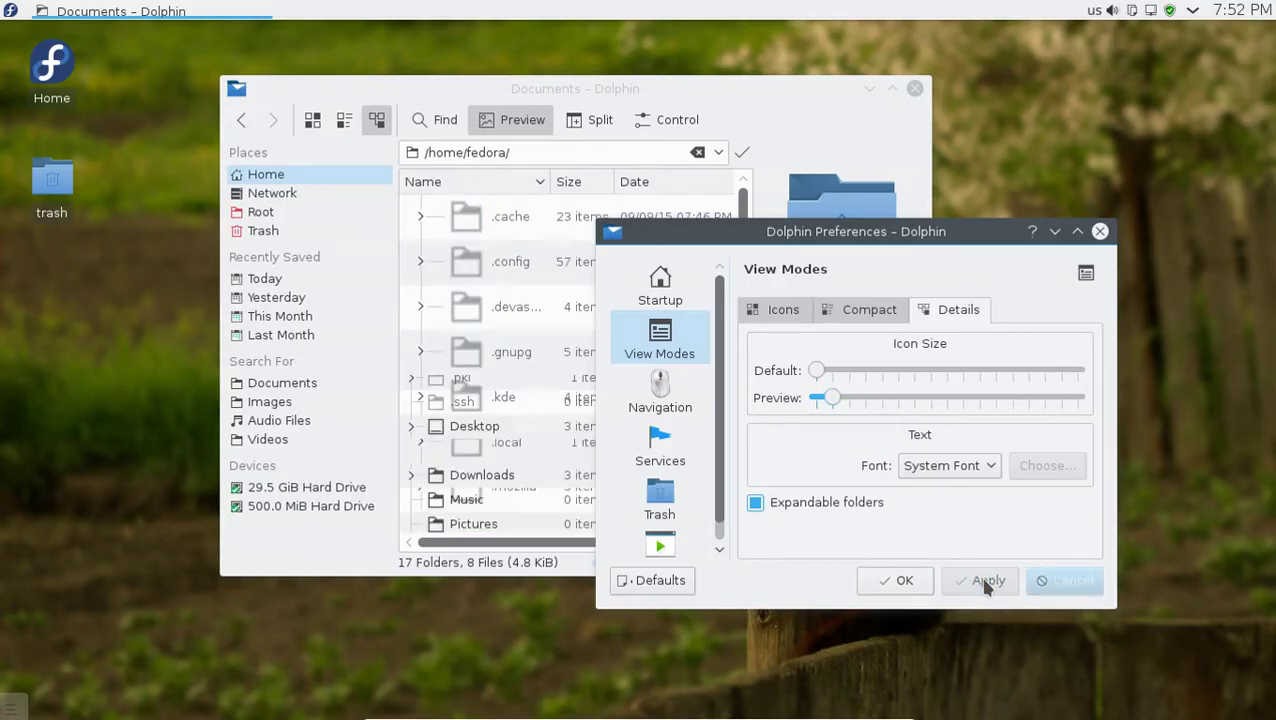
- Show the Navigation preferences and test single-click opening on the desktop's Home icon, closing the resulting window
{"action": "left_click", "coordinate": [659, 405]}
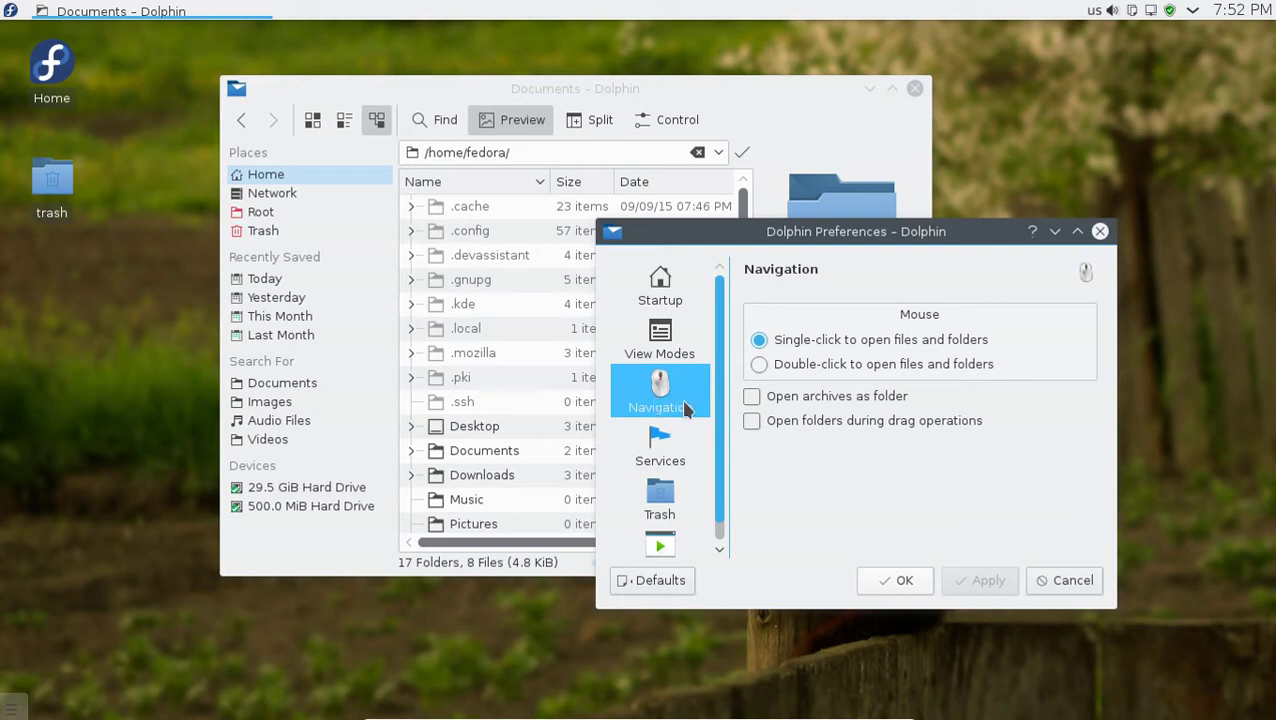
{"action": "left_click", "coordinate": [47, 70]}
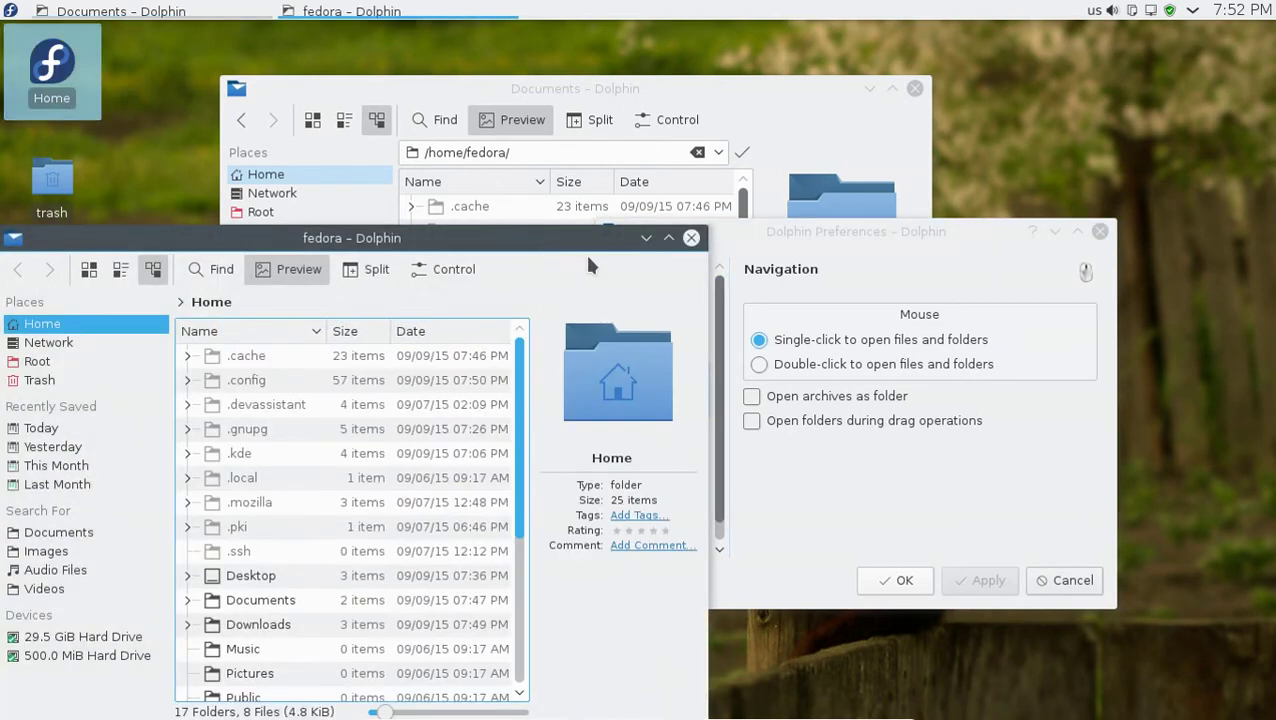
{"action": "left_click", "coordinate": [691, 240]}
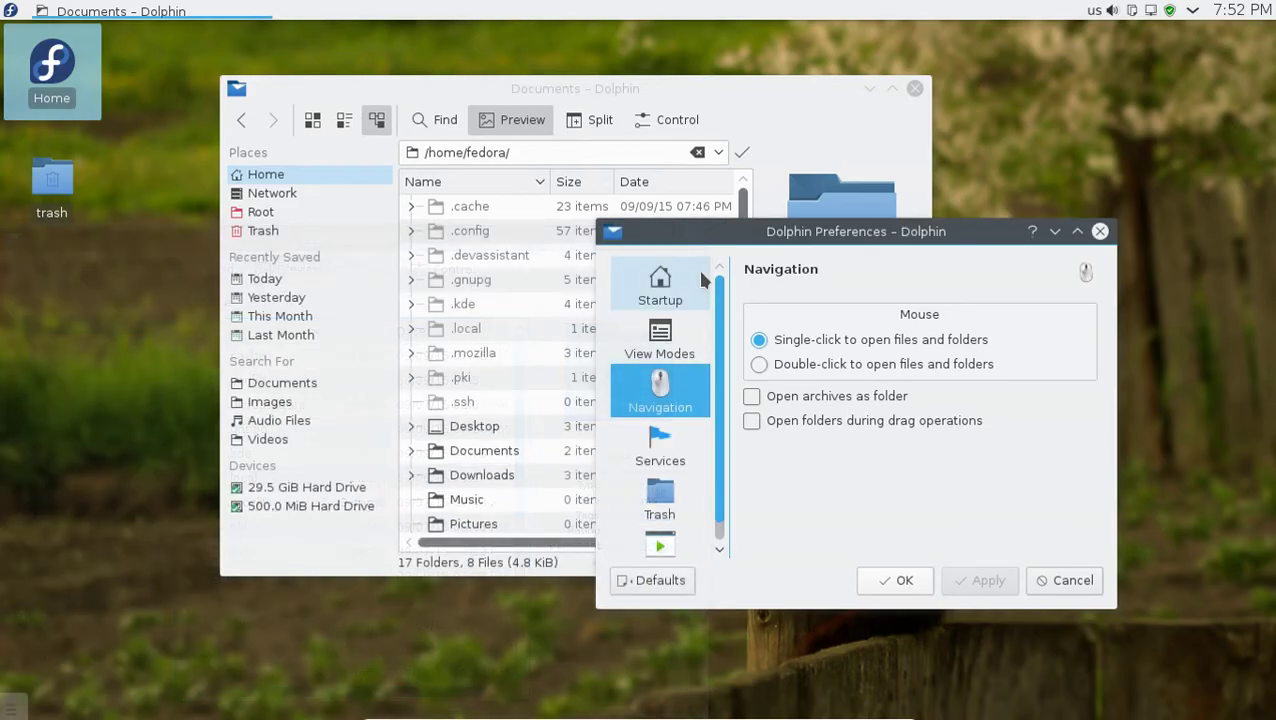
- Apply double-click opening for files and folders, and test it on the desktop's Home icon, closing the resulting window
{"action": "left_click", "coordinate": [805, 370]}
{"action": "left_click", "coordinate": [970, 577]}
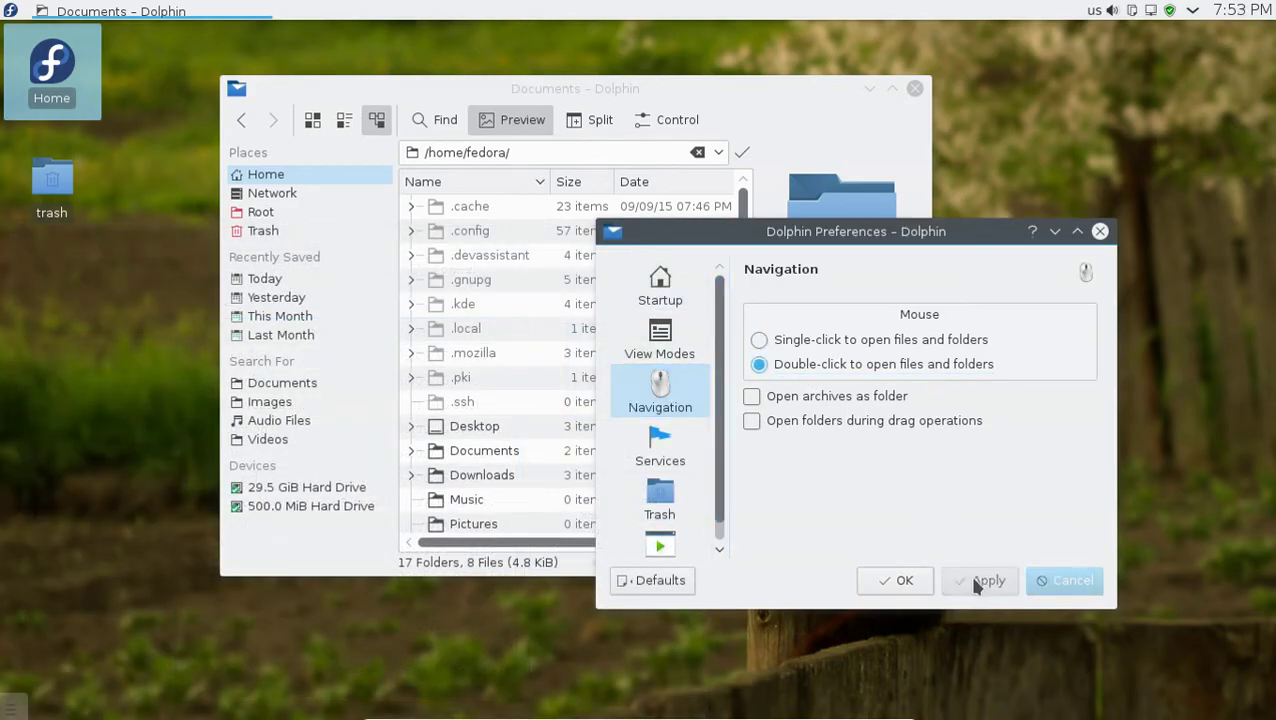
{"action": "double_click", "coordinate": [38, 68]}
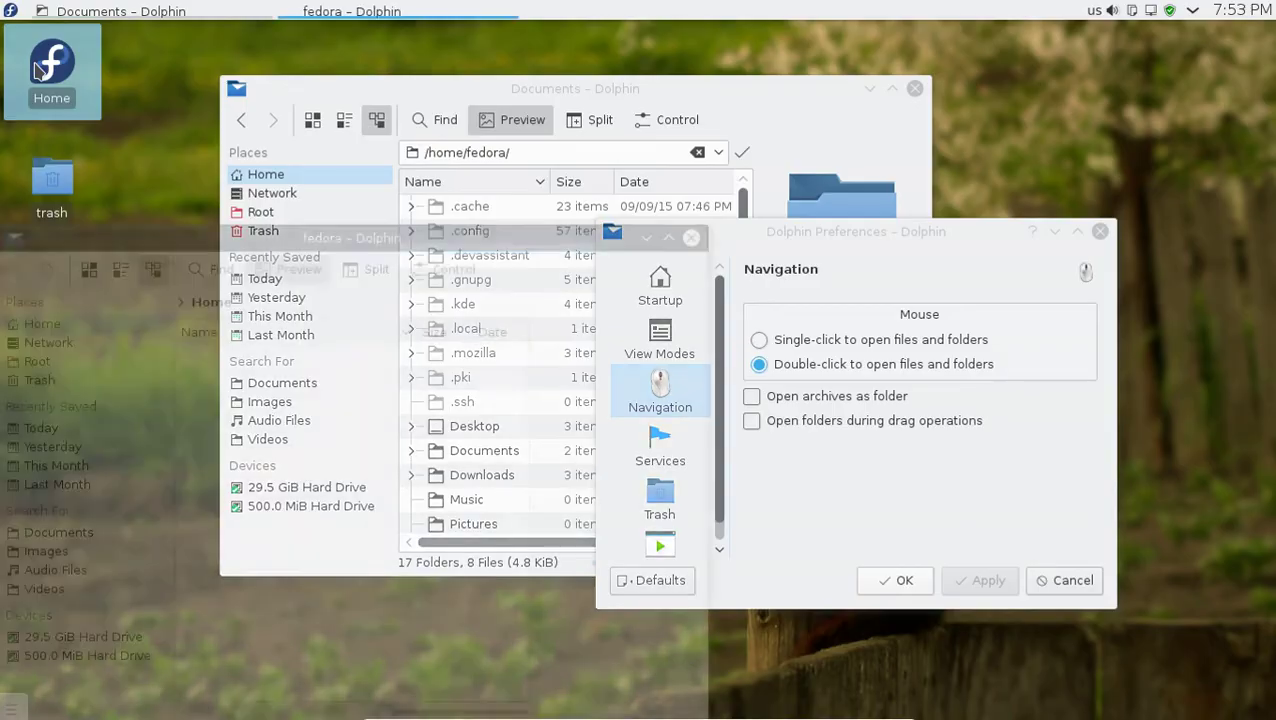
{"action": "left_click", "coordinate": [691, 237]}
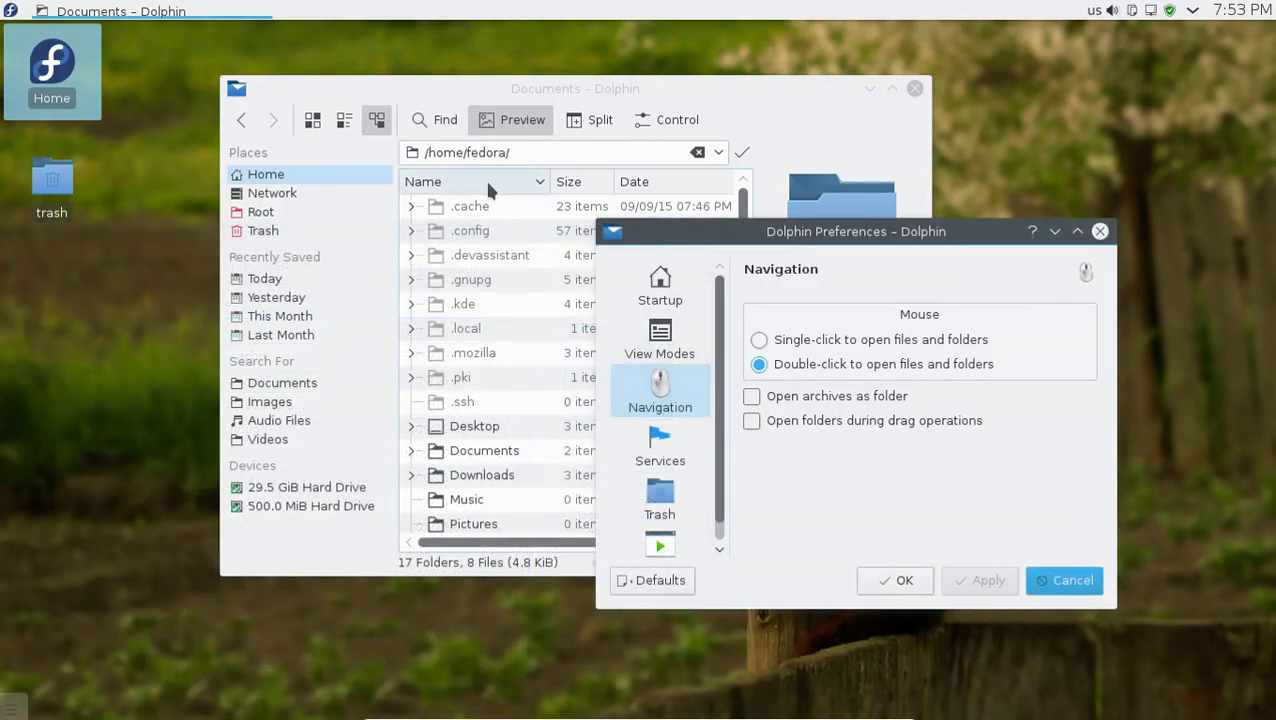
- Test double-click opening in the file list by selecting folders and opening Templates and Desktop, returning to Home each time
{"action": "left_click", "coordinate": [467, 208]}
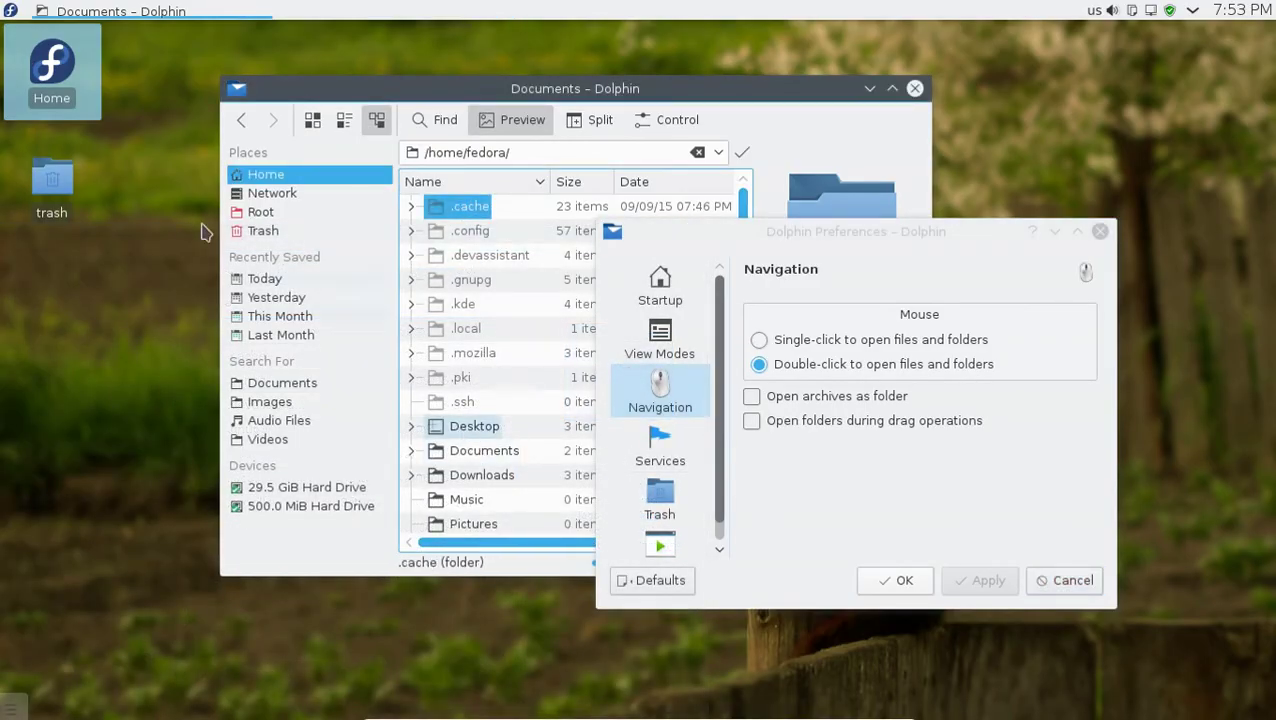
{"action": "left_click", "coordinate": [478, 427]}
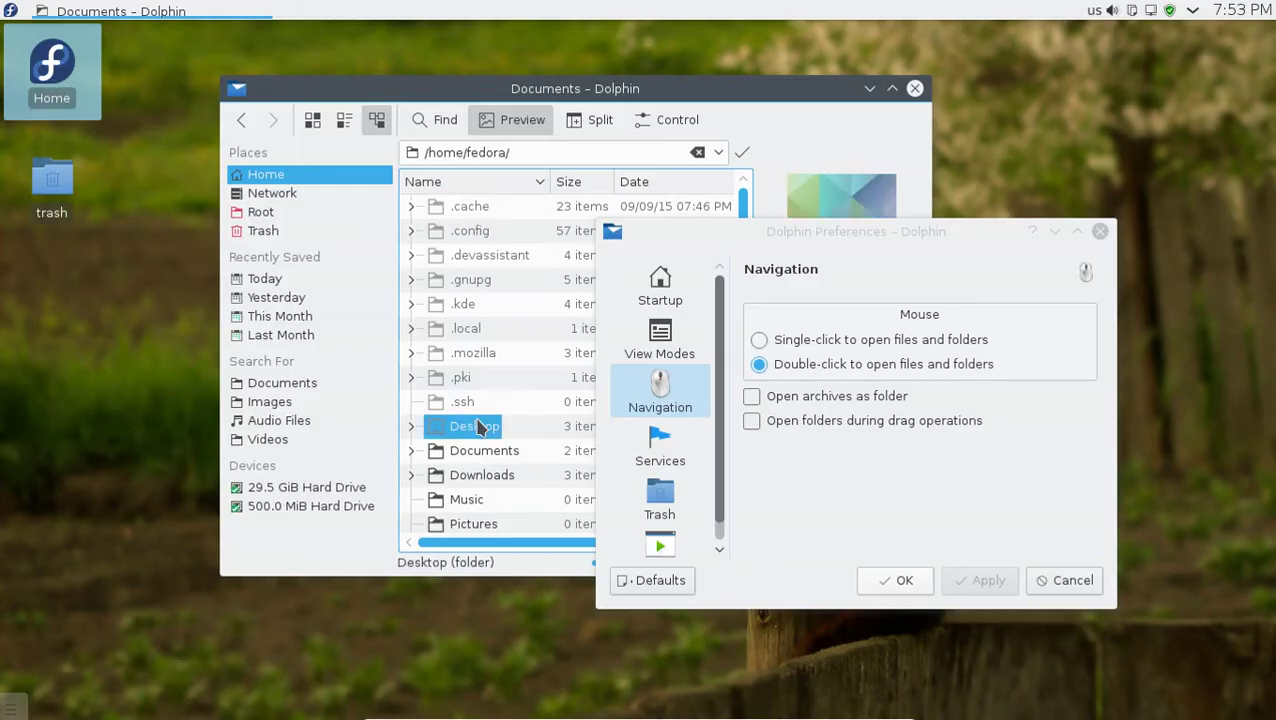
{"action": "scroll", "coordinate": [465, 410], "scroll_direction": "down", "scroll_amount": 2}
{"action": "scroll", "coordinate": [455, 395], "scroll_direction": "down", "scroll_amount": 2}
{"action": "left_click", "coordinate": [459, 322]}
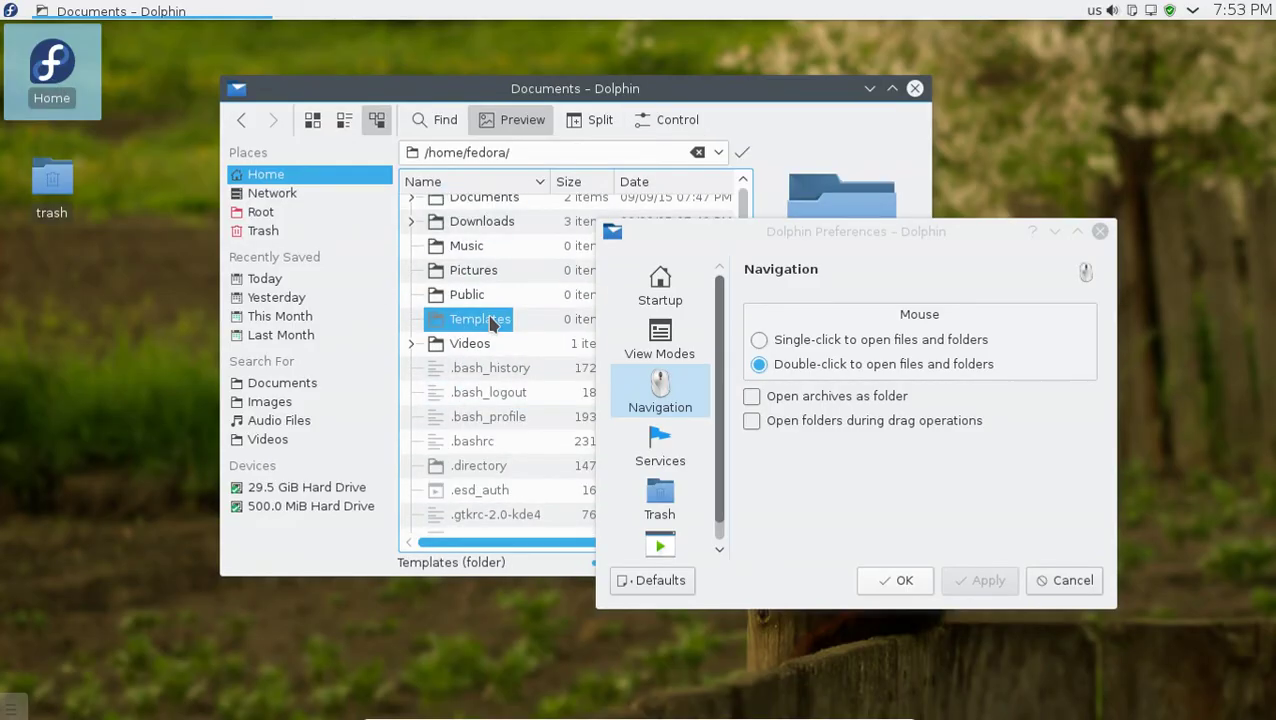
{"action": "double_click", "coordinate": [490, 318]}
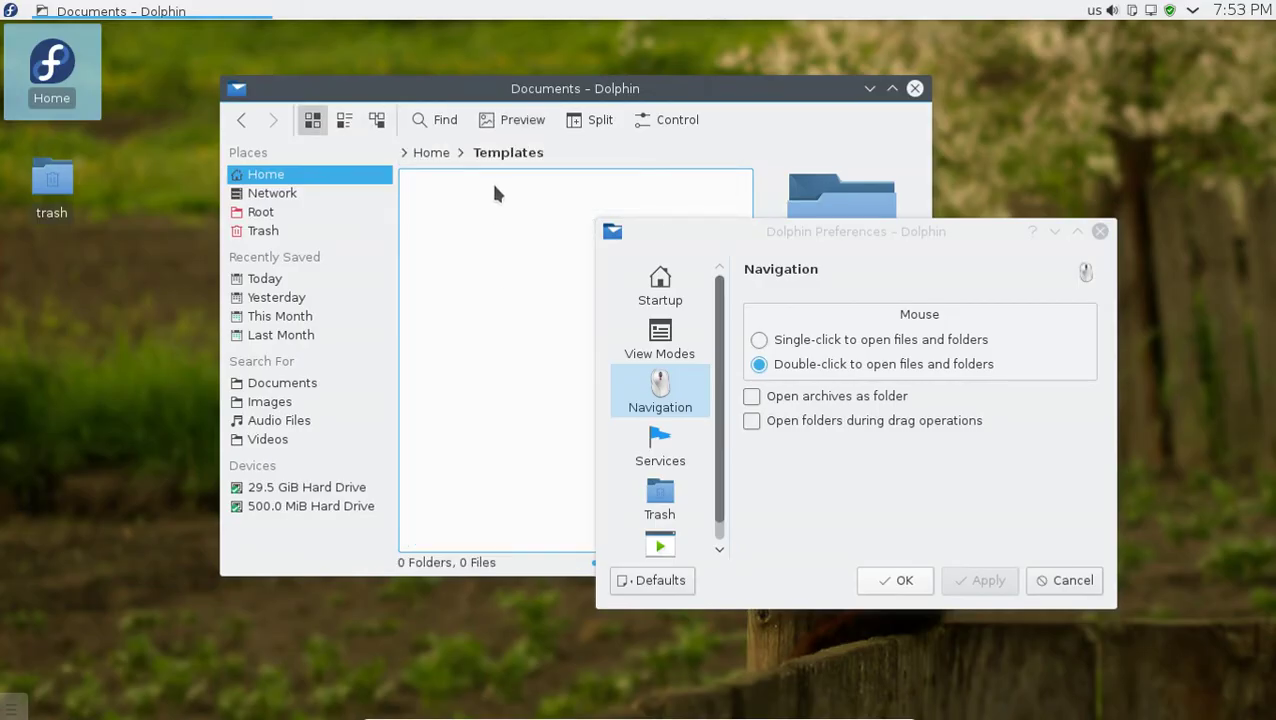
{"action": "left_click", "coordinate": [432, 154]}
{"action": "double_click", "coordinate": [448, 426]}
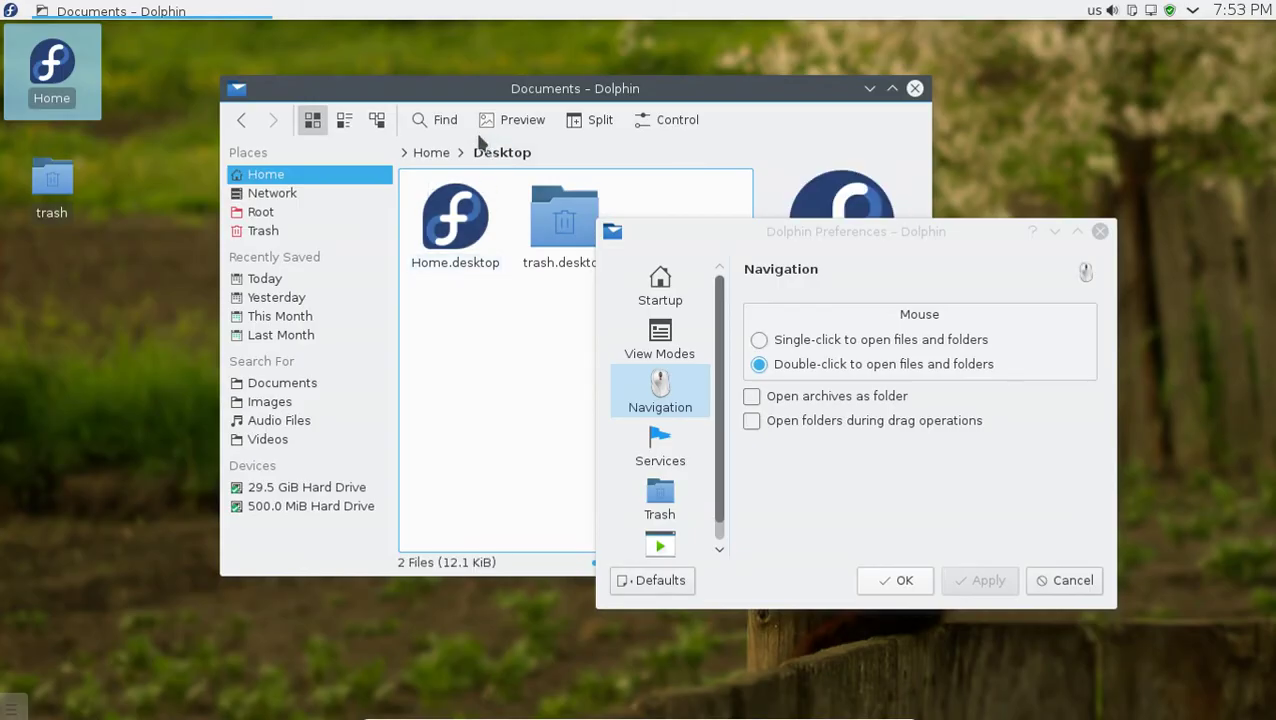
{"action": "left_click", "coordinate": [421, 155]}
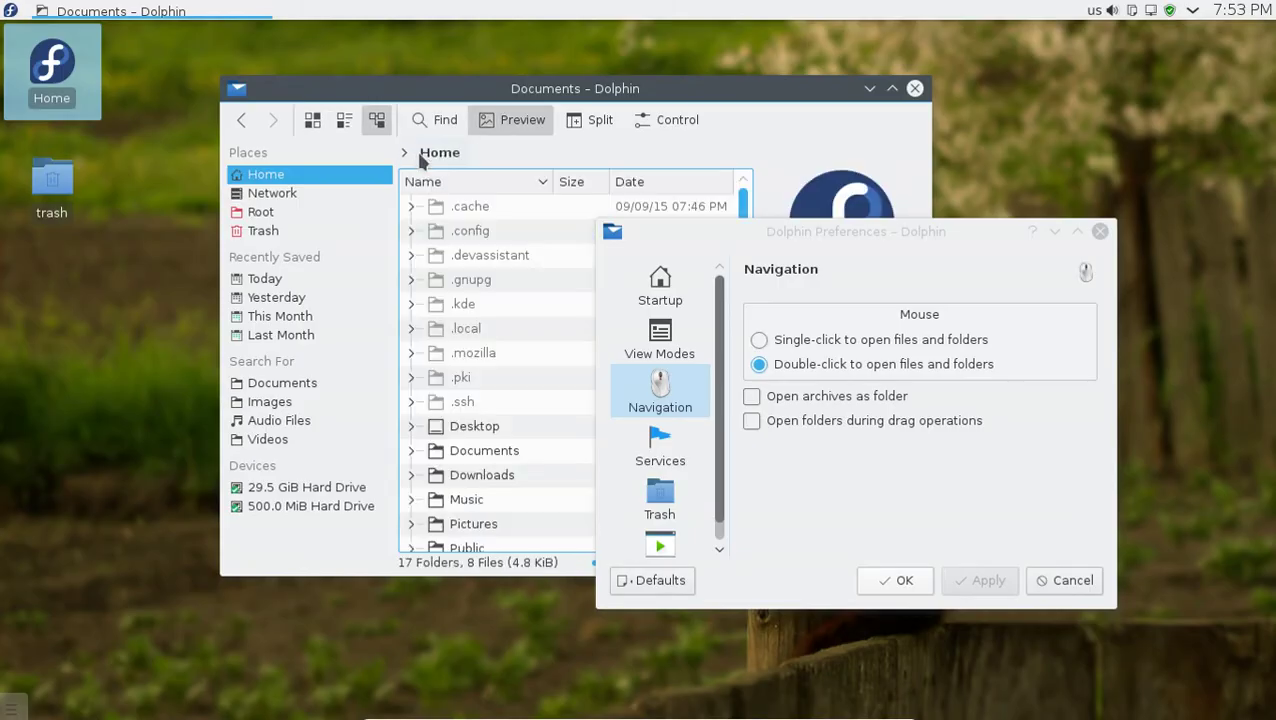
- Turn off the display of hidden files in Home, and check folder opening with Templates before returning to Home
{"action": "left_click", "coordinate": [640, 122]}
{"action": "left_click", "coordinate": [669, 328]}
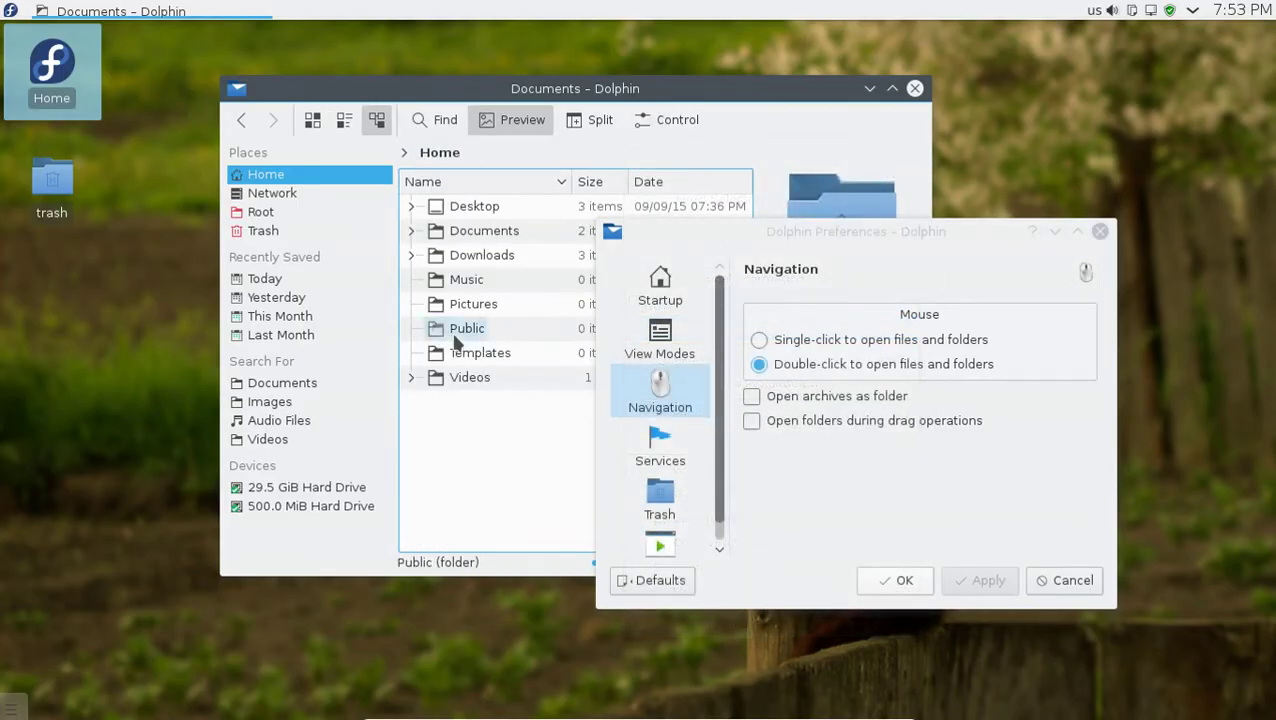
{"action": "double_click", "coordinate": [488, 354]}
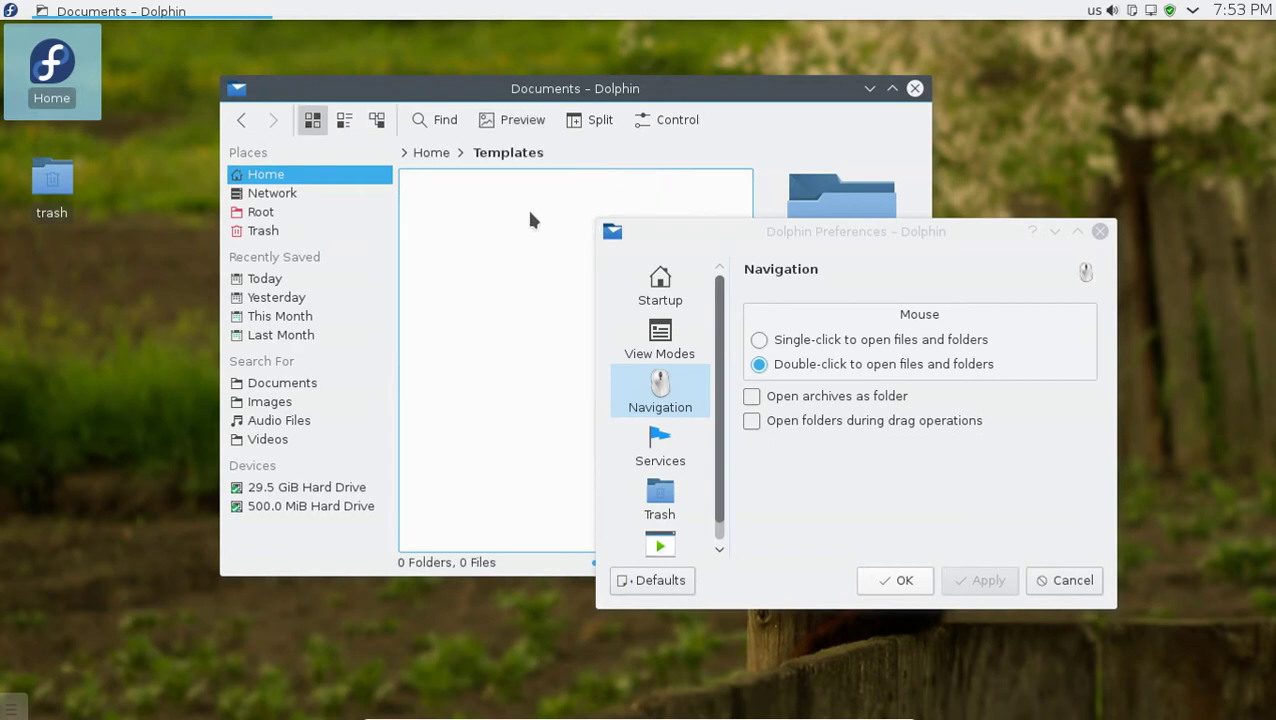
{"action": "left_click", "coordinate": [441, 153]}
- Apply single-click opening for files and folders, and test it on the Downloads and Music folders
{"action": "left_click", "coordinate": [815, 340]}
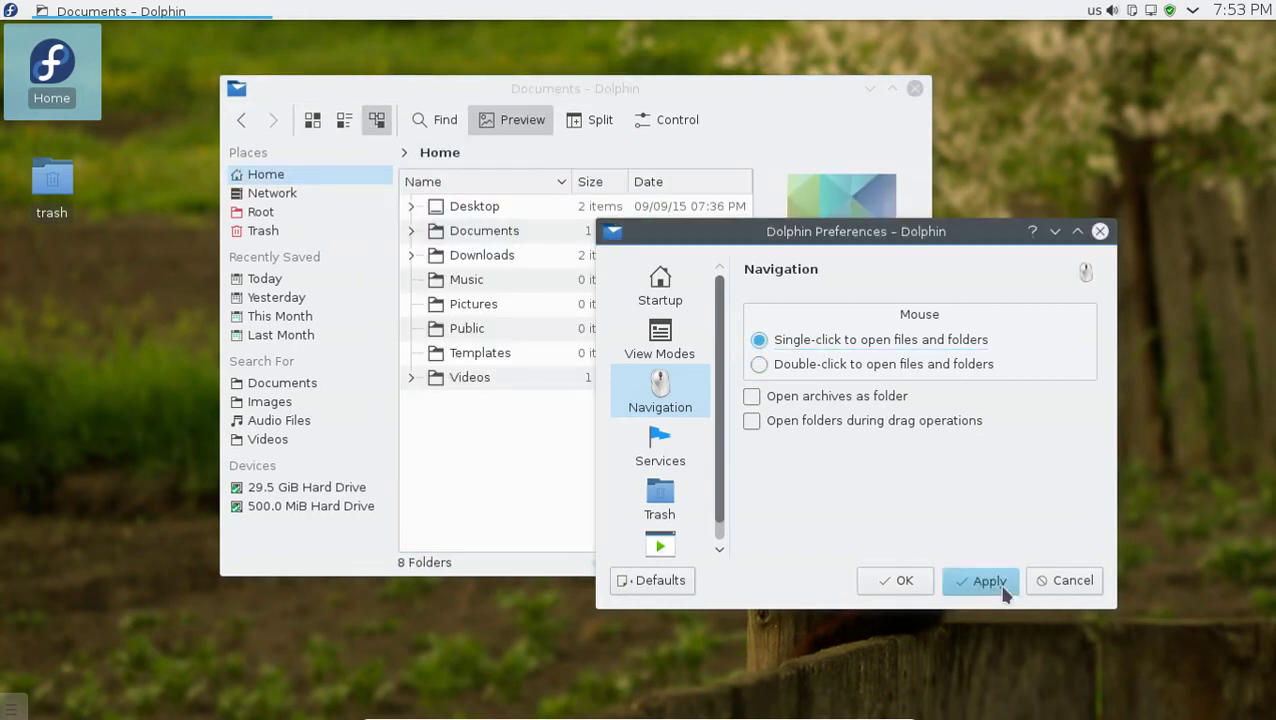
{"action": "left_click", "coordinate": [985, 582]}
{"action": "left_click", "coordinate": [446, 256]}
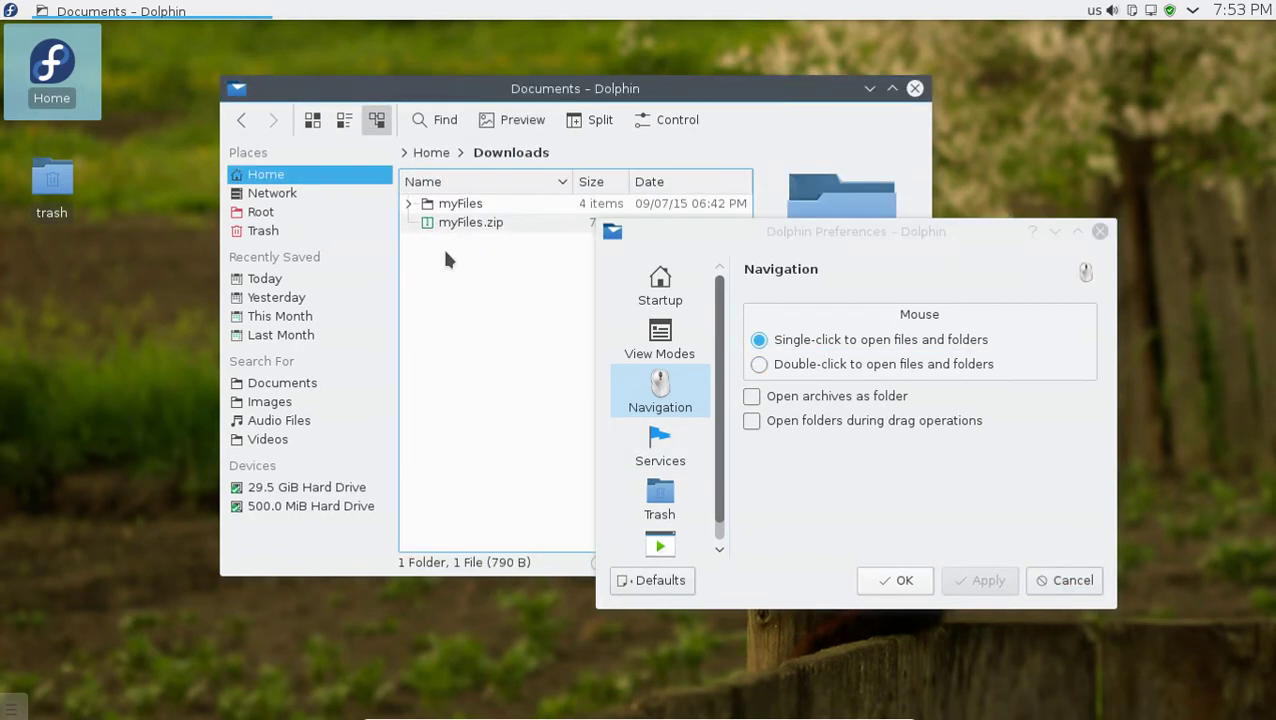
{"action": "left_click", "coordinate": [447, 152]}
{"action": "left_click", "coordinate": [449, 281]}
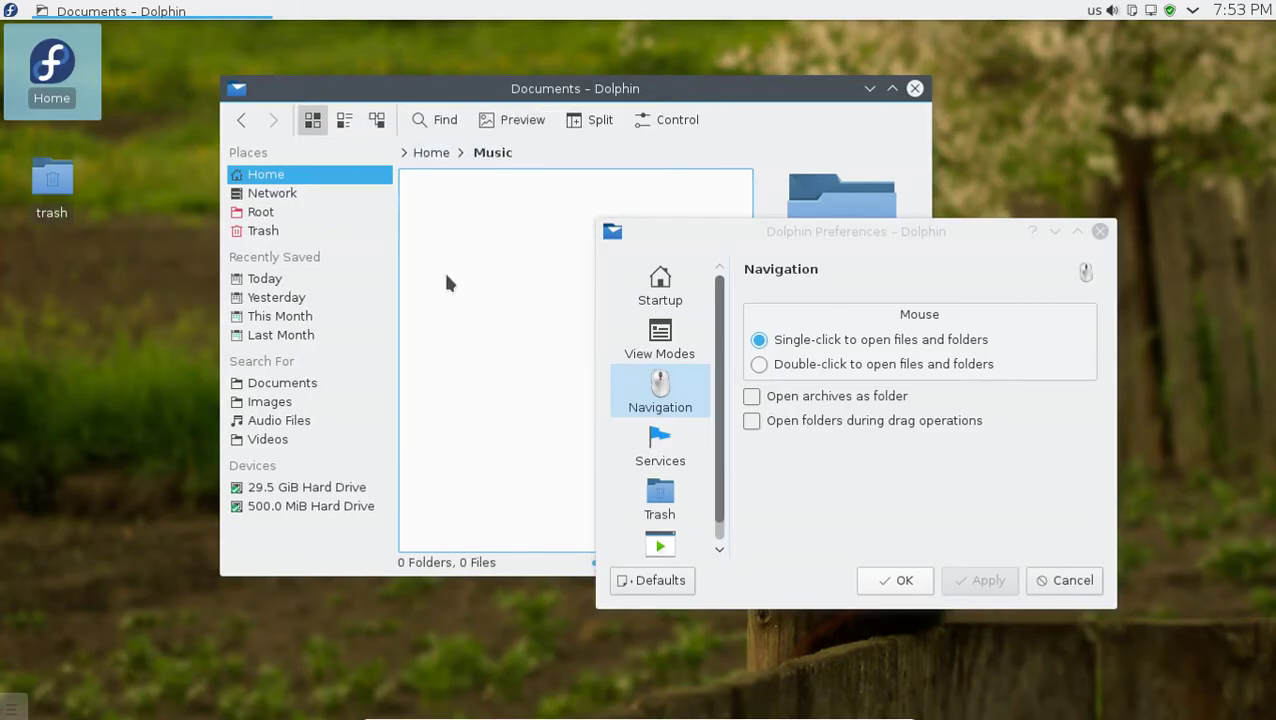
- Apply double-click opening for files and folders, and test it by opening Pictures from the Home folder
{"action": "left_click", "coordinate": [815, 366]}
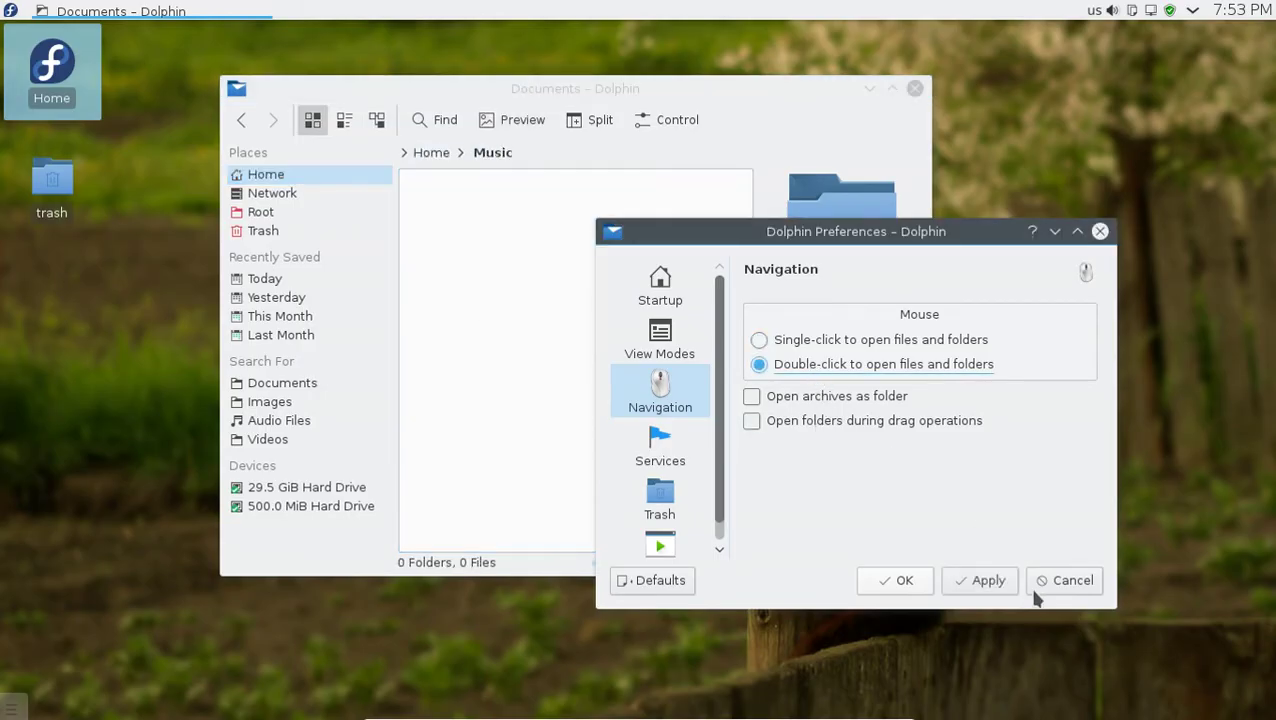
{"action": "left_click", "coordinate": [994, 588]}
{"action": "left_click", "coordinate": [432, 156]}
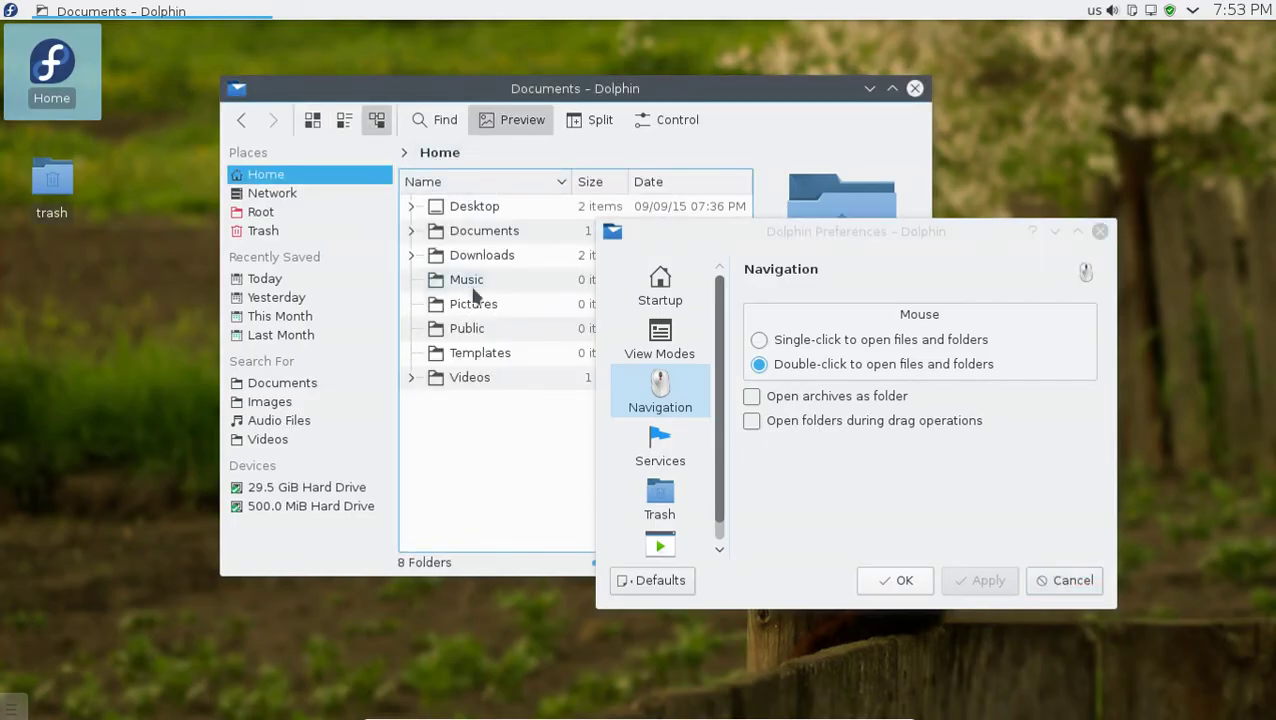
{"action": "left_click", "coordinate": [474, 305]}
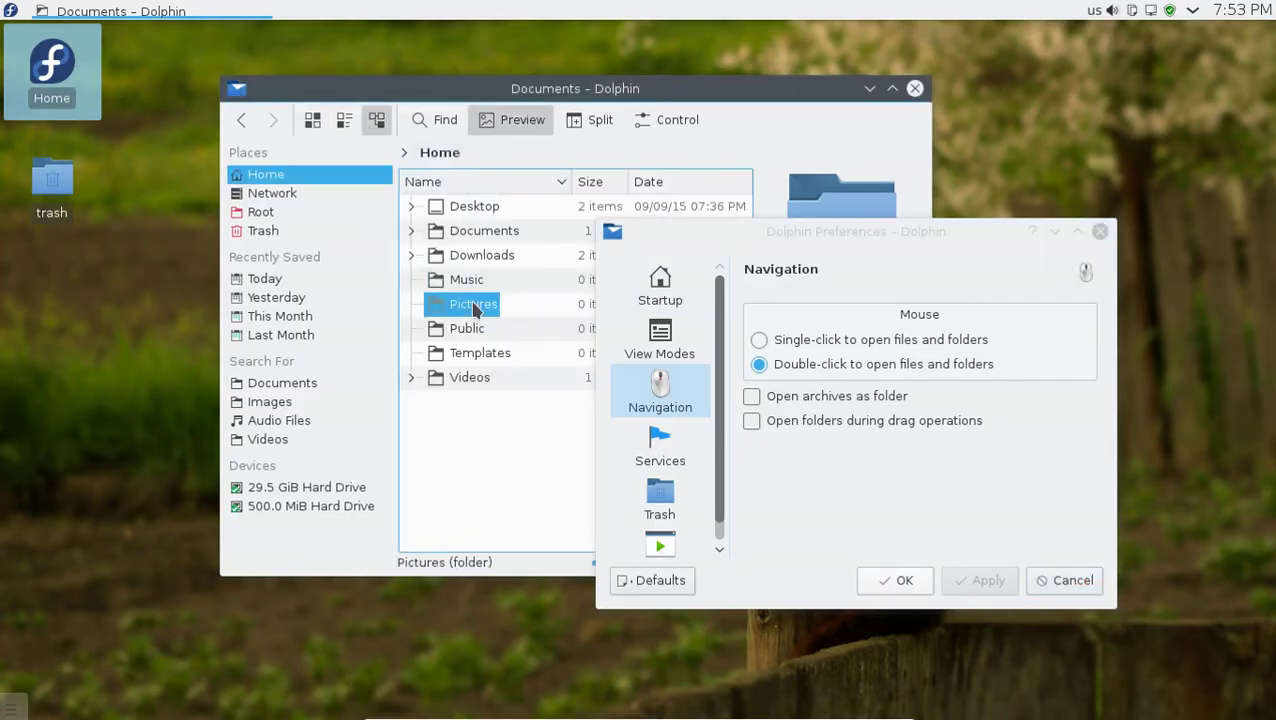
{"action": "double_click", "coordinate": [474, 306]}
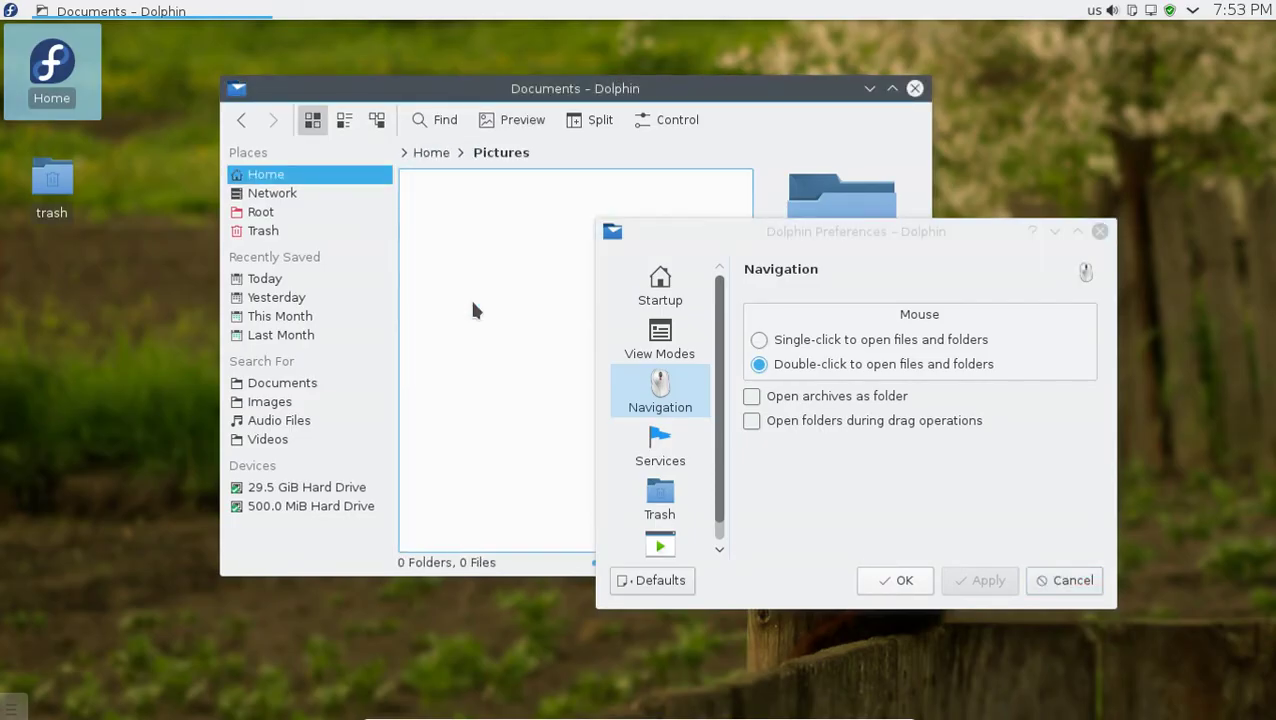
- Review the context menu services list and the Trash age and size limit settings
{"action": "left_click", "coordinate": [681, 450]}
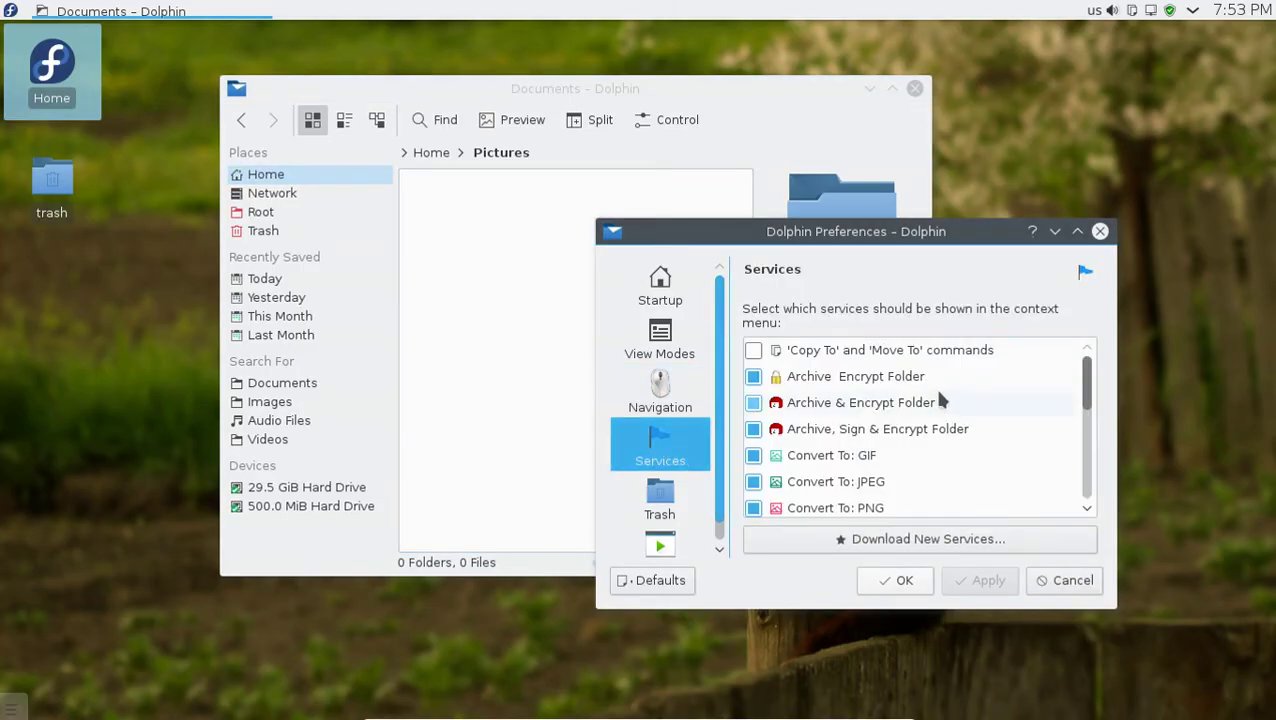
{"action": "scroll", "coordinate": [937, 410], "scroll_direction": "down", "scroll_amount": 5}
{"action": "left_click", "coordinate": [694, 488]}
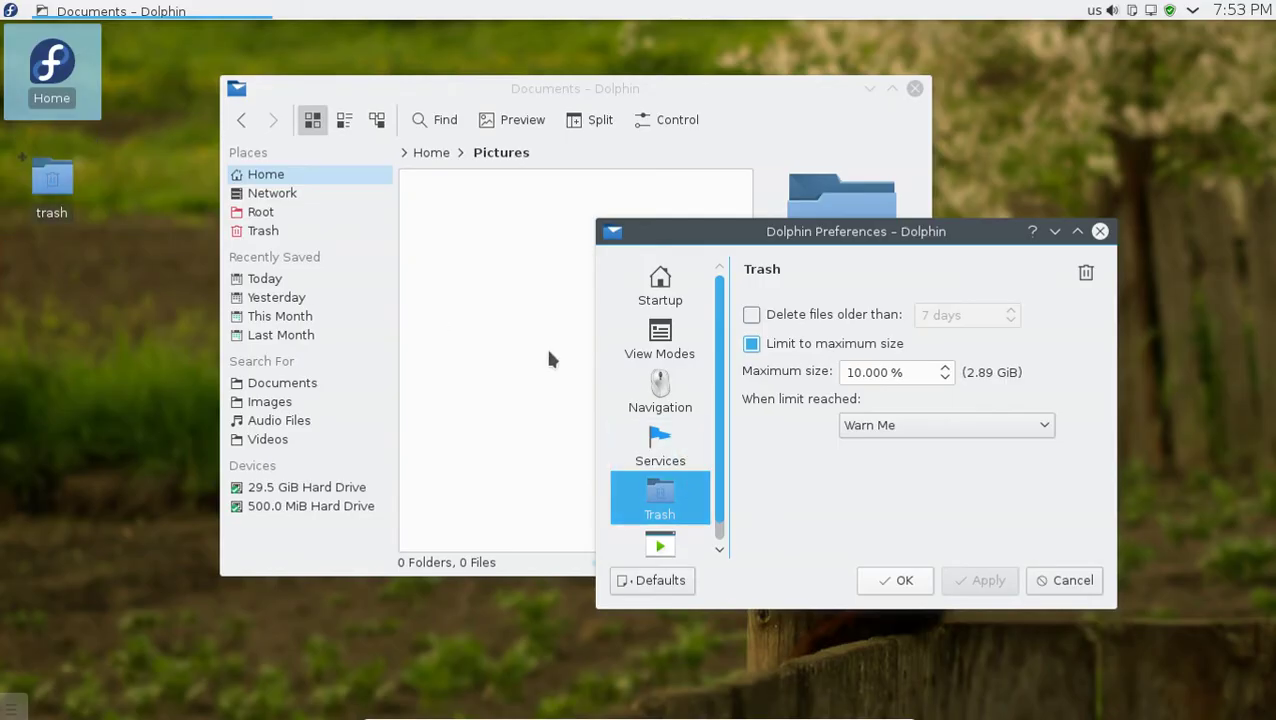
- Review the General preferences for Behavior, Previews, Confirmations and Status Bar
{"action": "left_click", "coordinate": [657, 540]}
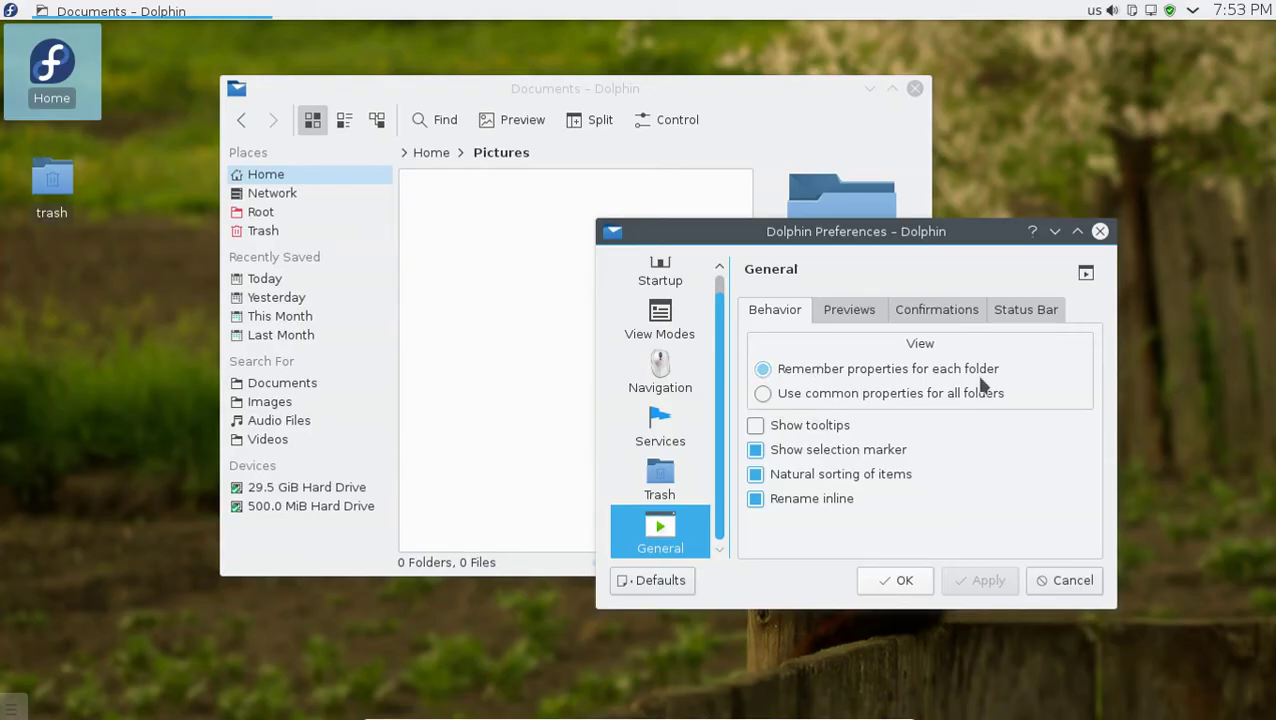
{"action": "left_click", "coordinate": [872, 314]}
{"action": "left_click", "coordinate": [918, 313]}
{"action": "left_click", "coordinate": [998, 313]}
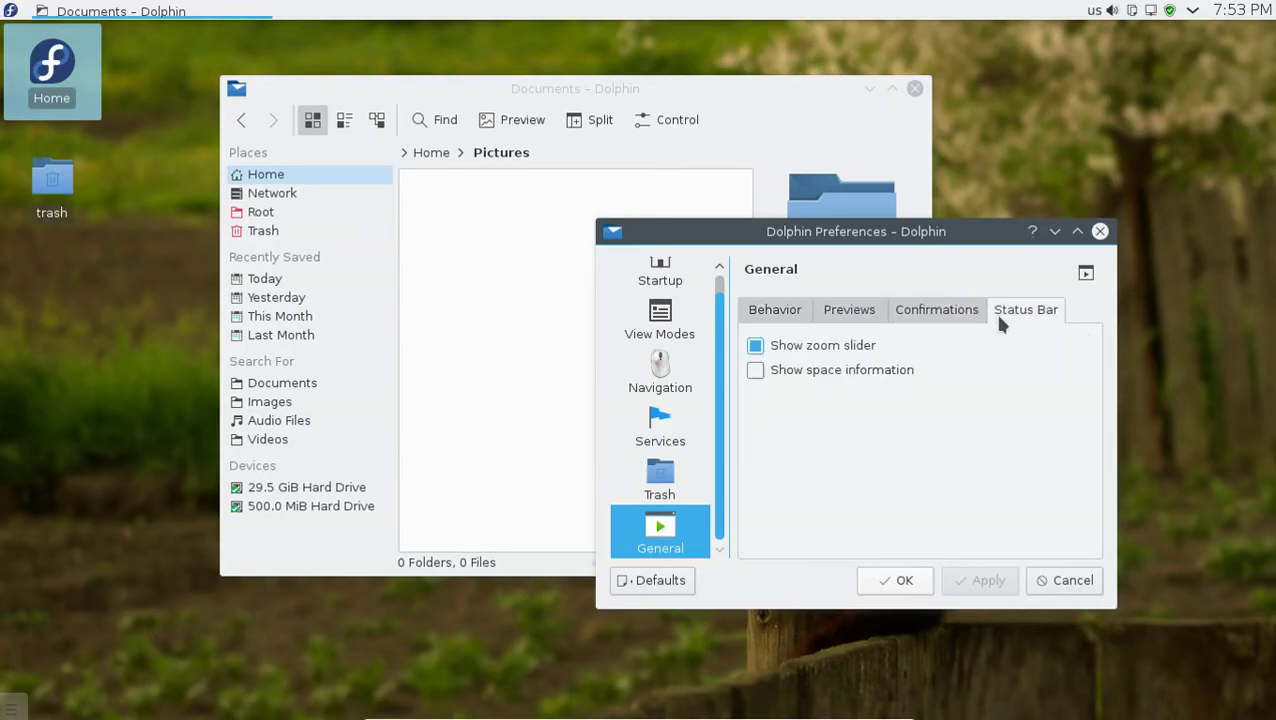
{"action": "left_click", "coordinate": [908, 310]}
{"action": "left_click", "coordinate": [850, 312]}
{"action": "left_click", "coordinate": [770, 310]}
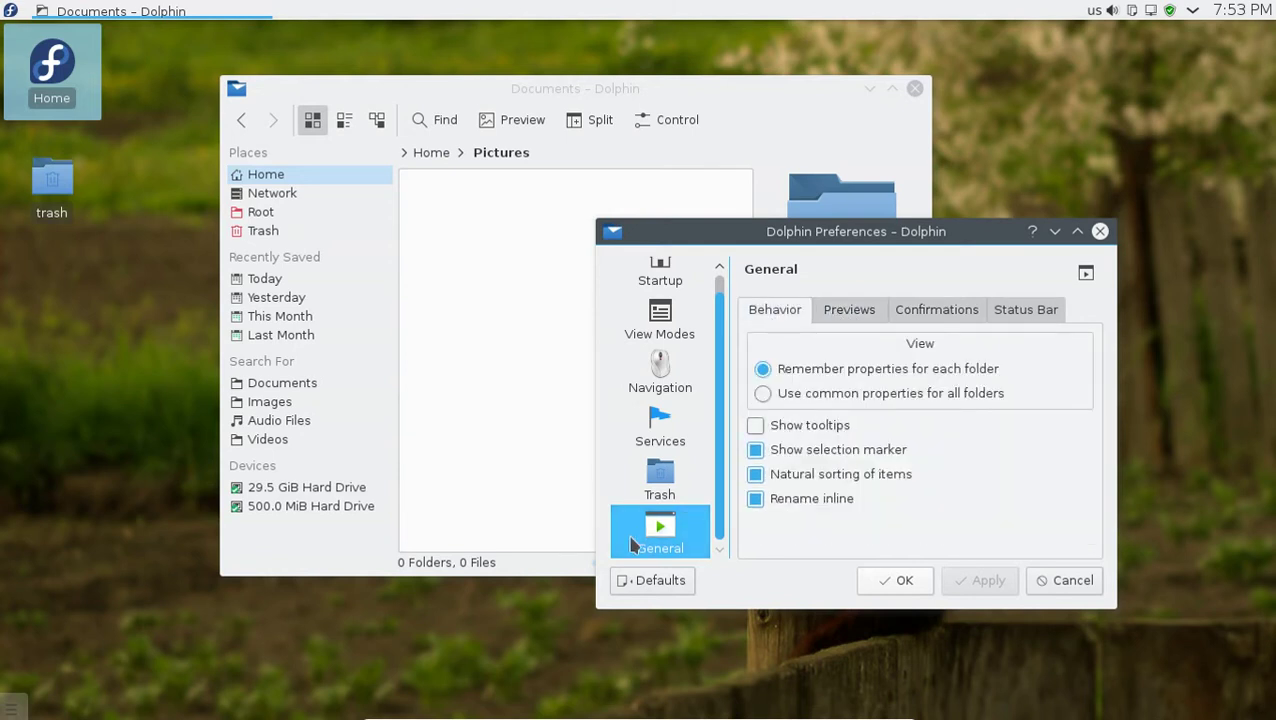
- Restore the default preferences, apply them and close the preferences dialog
{"action": "left_click", "coordinate": [628, 585]}
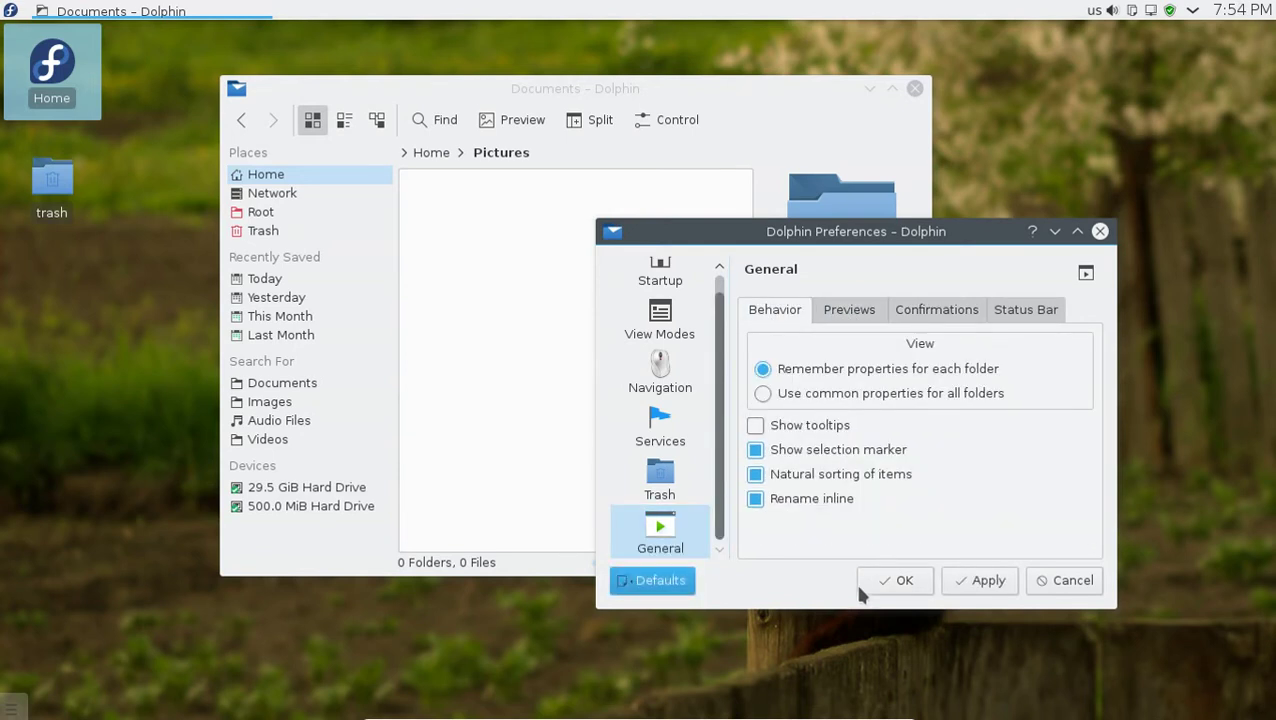
{"action": "left_click", "coordinate": [980, 585]}
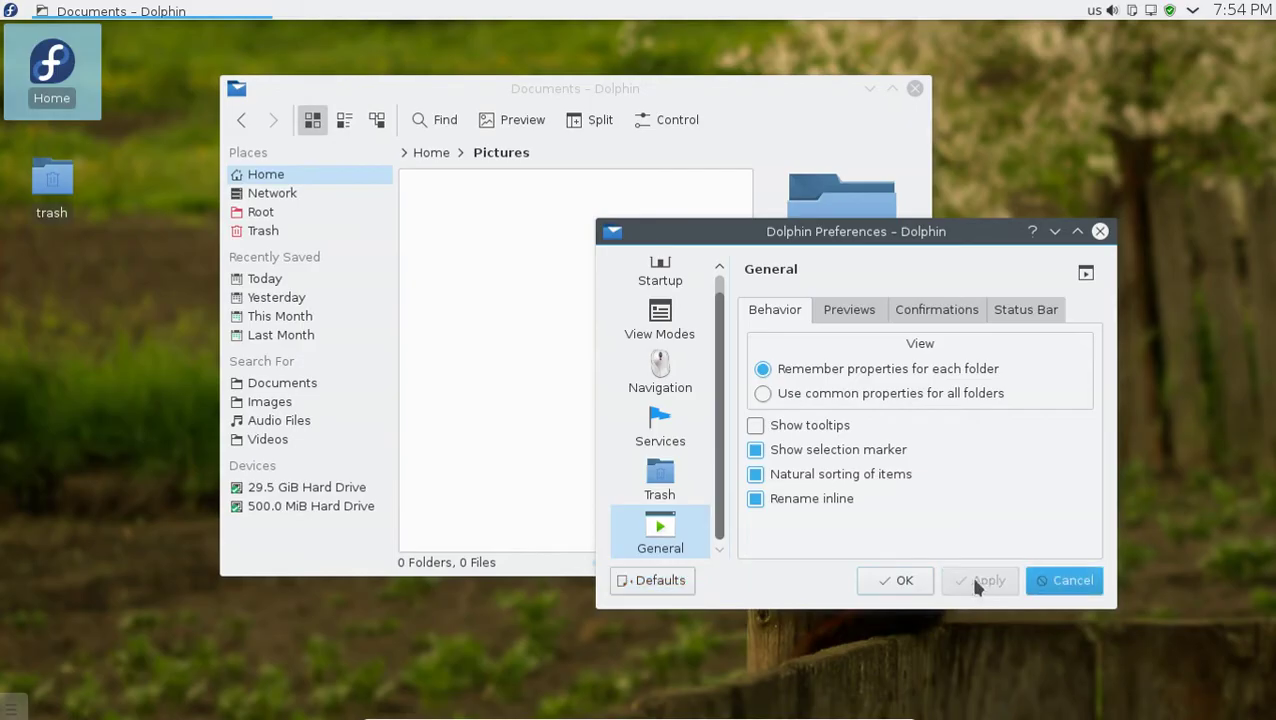
{"action": "left_click", "coordinate": [895, 579]}
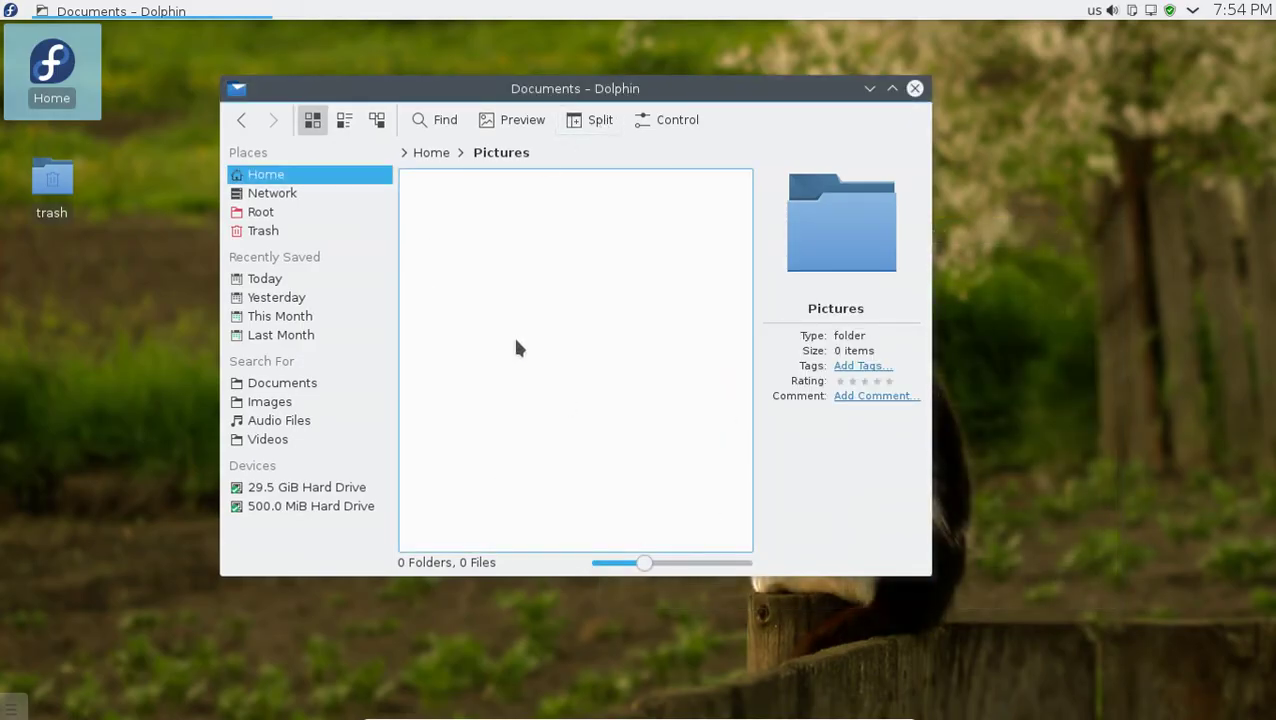
- Look through the Pictures folder's Open With and Actions choices, then open its Properties dialog and move it aside
{"action": "right_click", "coordinate": [519, 287]}
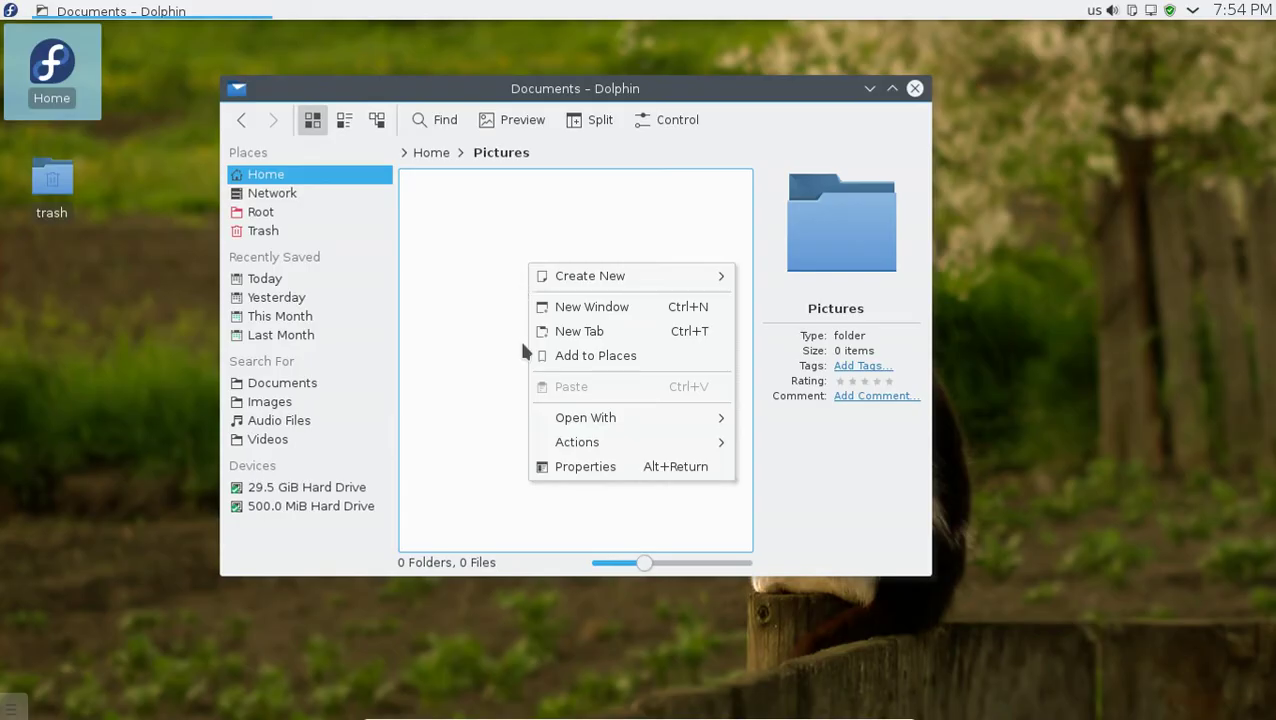
{"action": "mouse_move", "coordinate": [572, 425]}
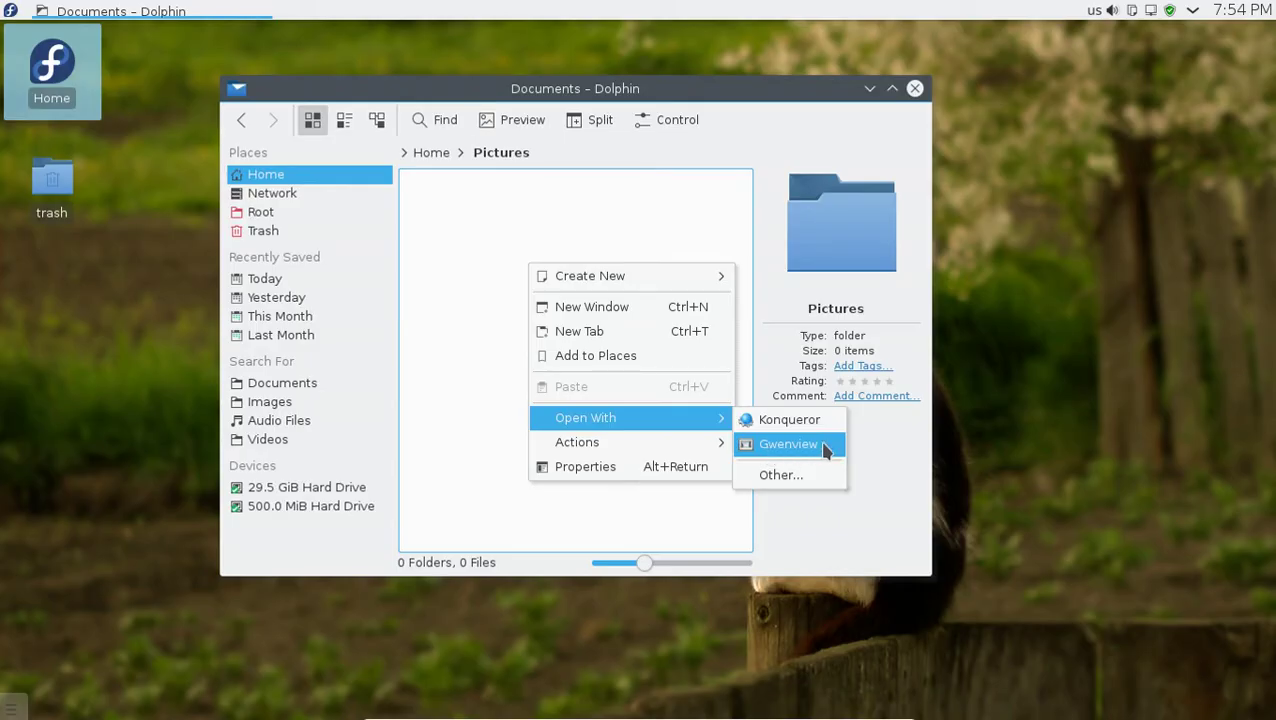
{"action": "mouse_move", "coordinate": [655, 447]}
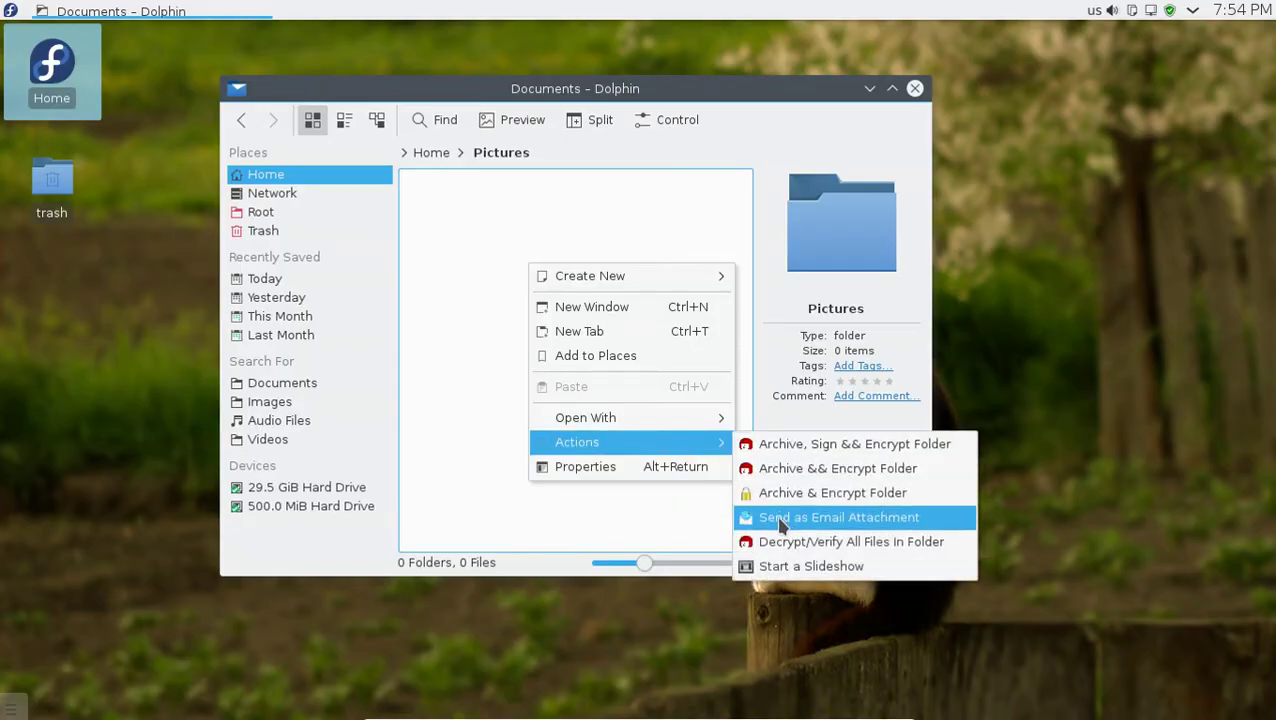
{"action": "left_click", "coordinate": [584, 468]}
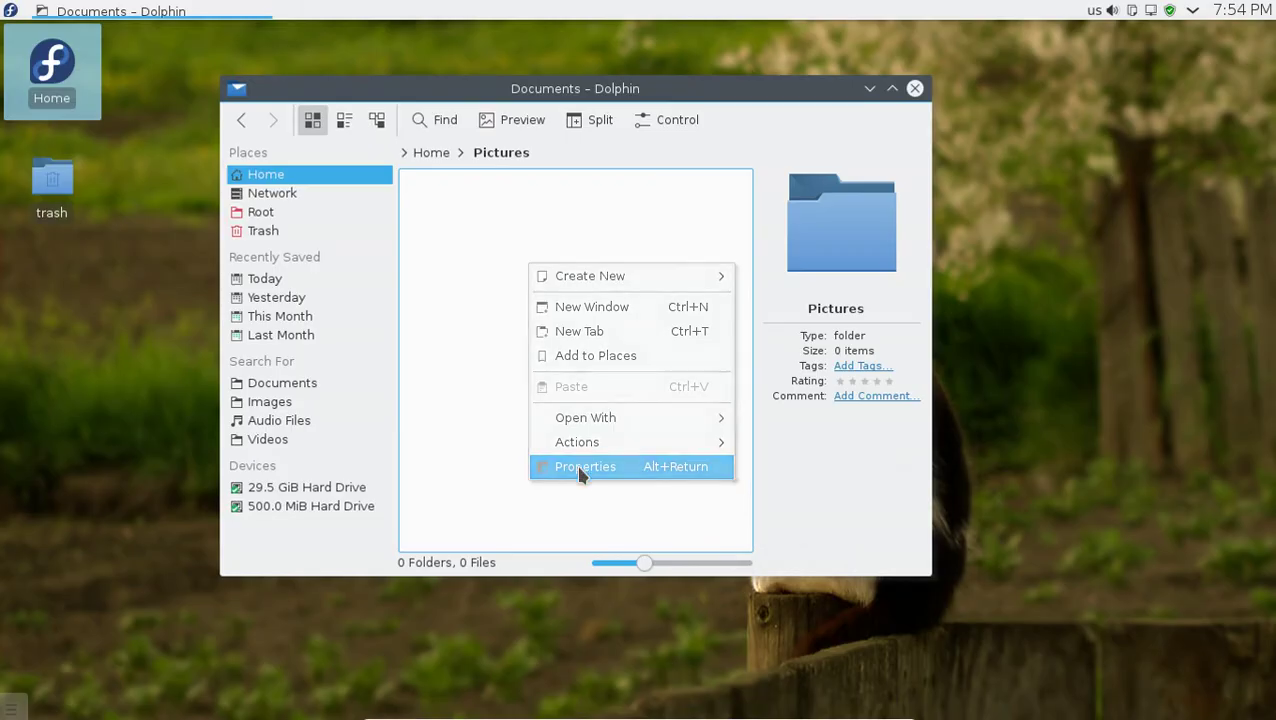
{"action": "left_click_drag", "start_coordinate": [543, 120], "coordinate": [870, 136]}
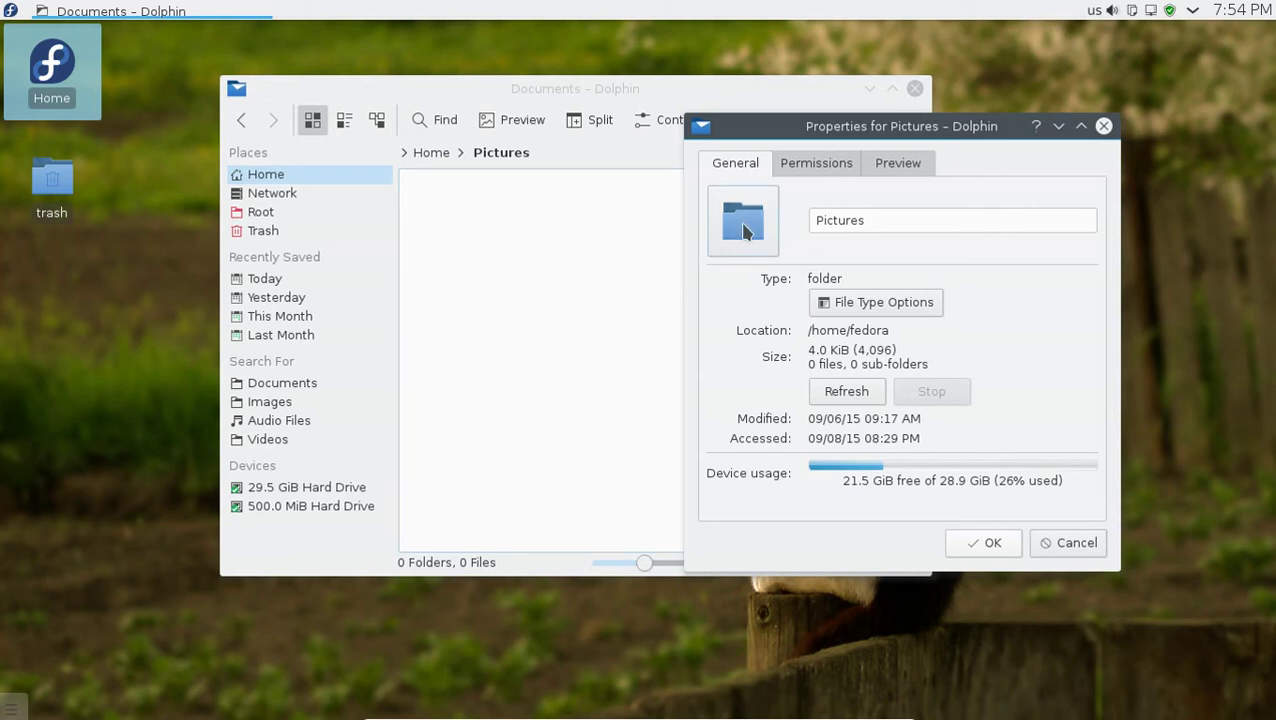
- Review the folder file type options, including the application preference order and embedding settings, and close them
{"action": "left_click", "coordinate": [855, 301]}
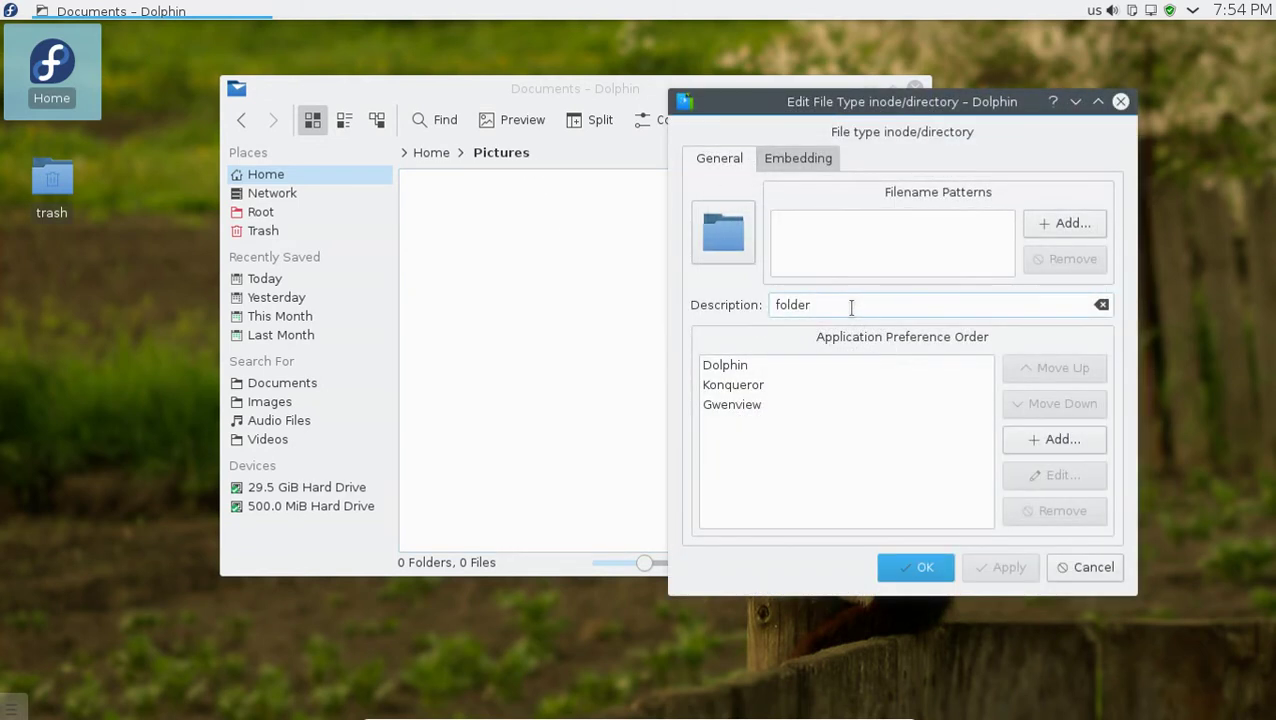
{"action": "left_click", "coordinate": [741, 390]}
{"action": "left_click", "coordinate": [732, 405]}
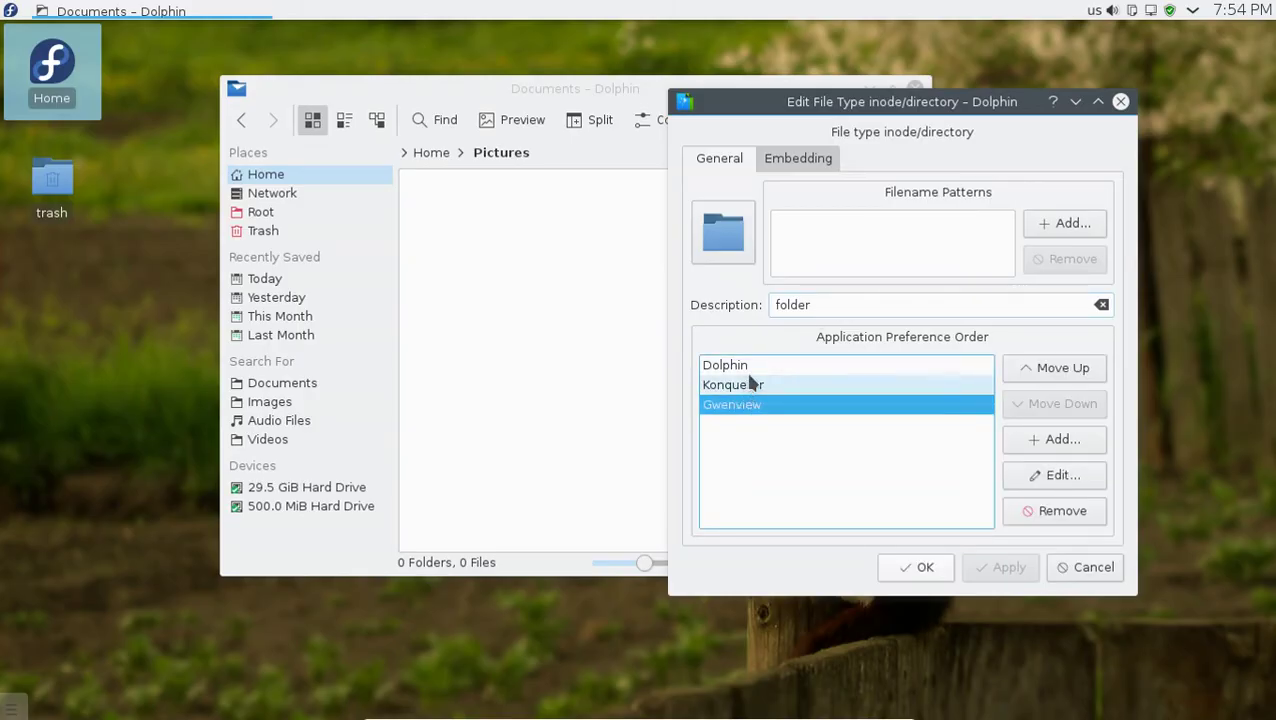
{"action": "left_click", "coordinate": [800, 164]}
{"action": "left_click", "coordinate": [724, 162]}
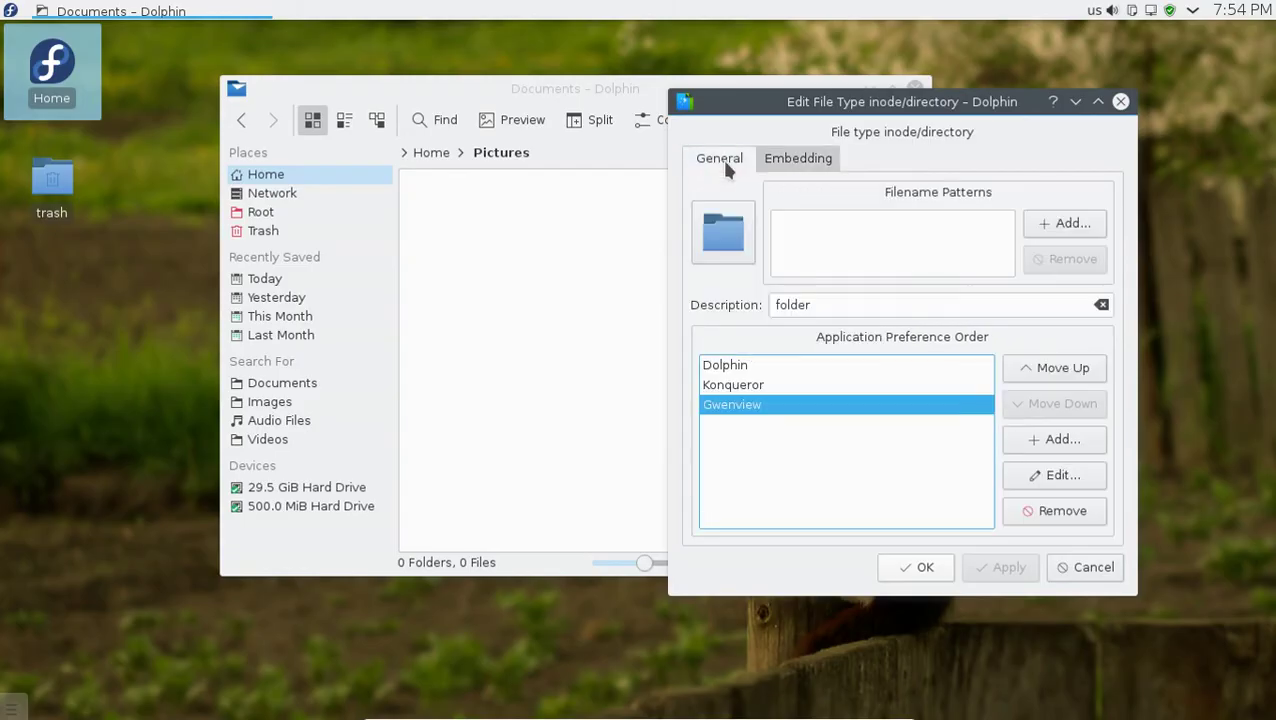
{"action": "left_click", "coordinate": [917, 567]}
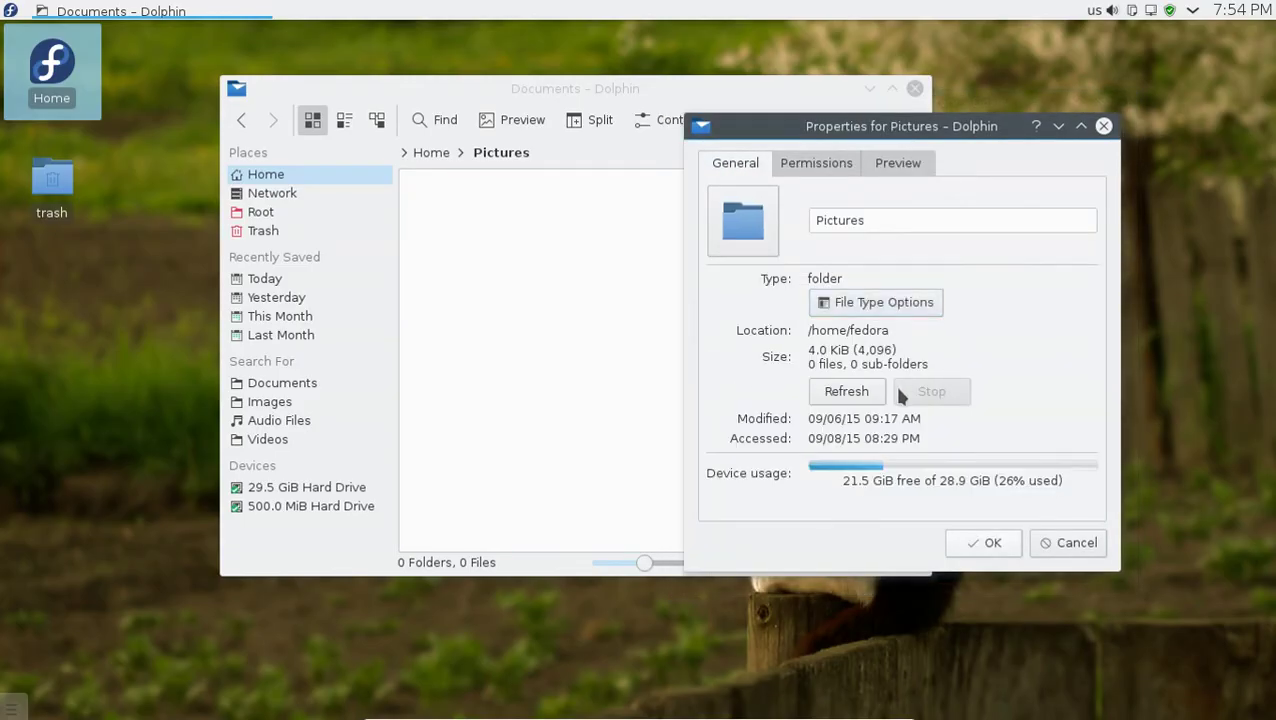
- Review the Owner and Group access choices in the Pictures folder's permissions
{"action": "left_click", "coordinate": [816, 164]}
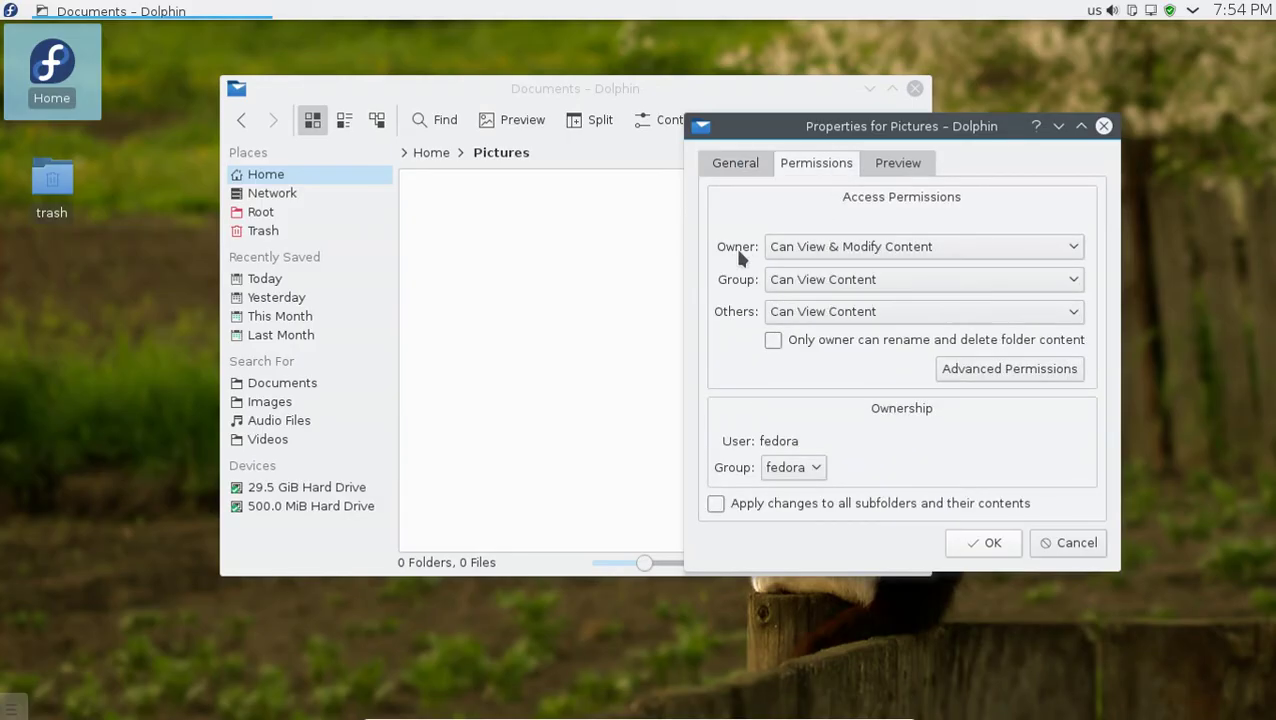
{"action": "left_click", "coordinate": [838, 248]}
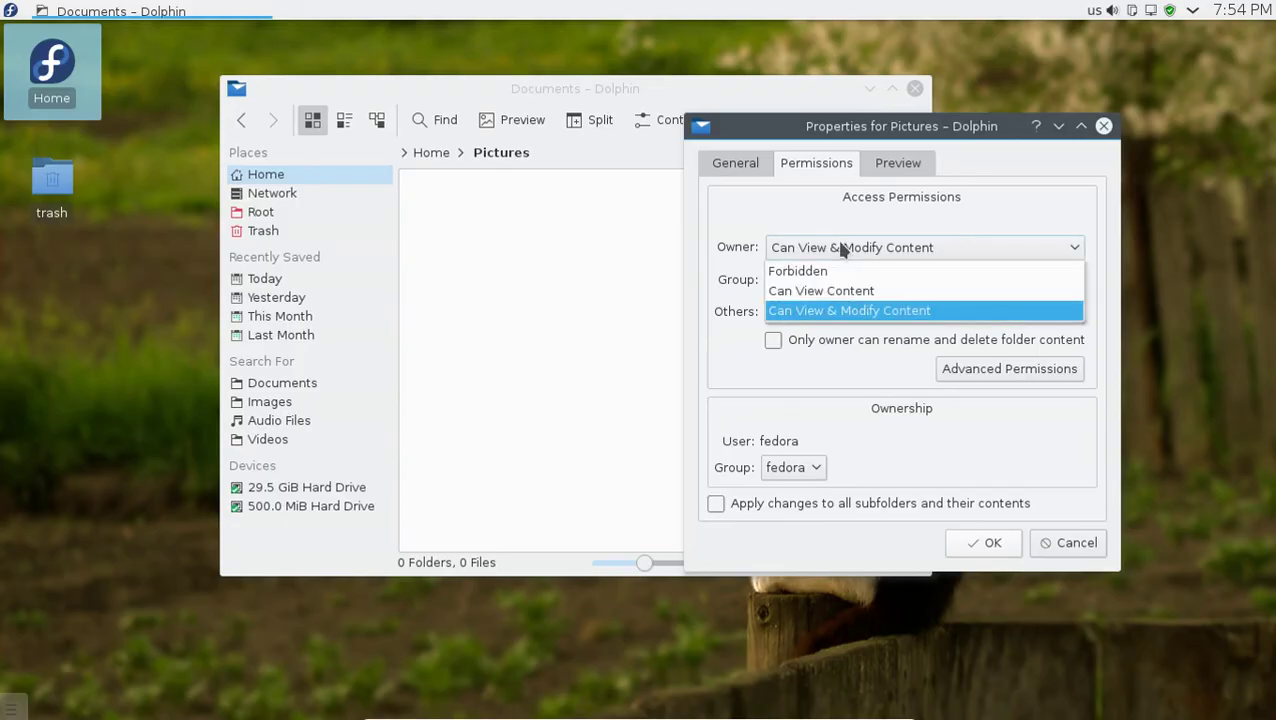
{"action": "left_click", "coordinate": [751, 289]}
{"action": "left_click", "coordinate": [788, 279]}
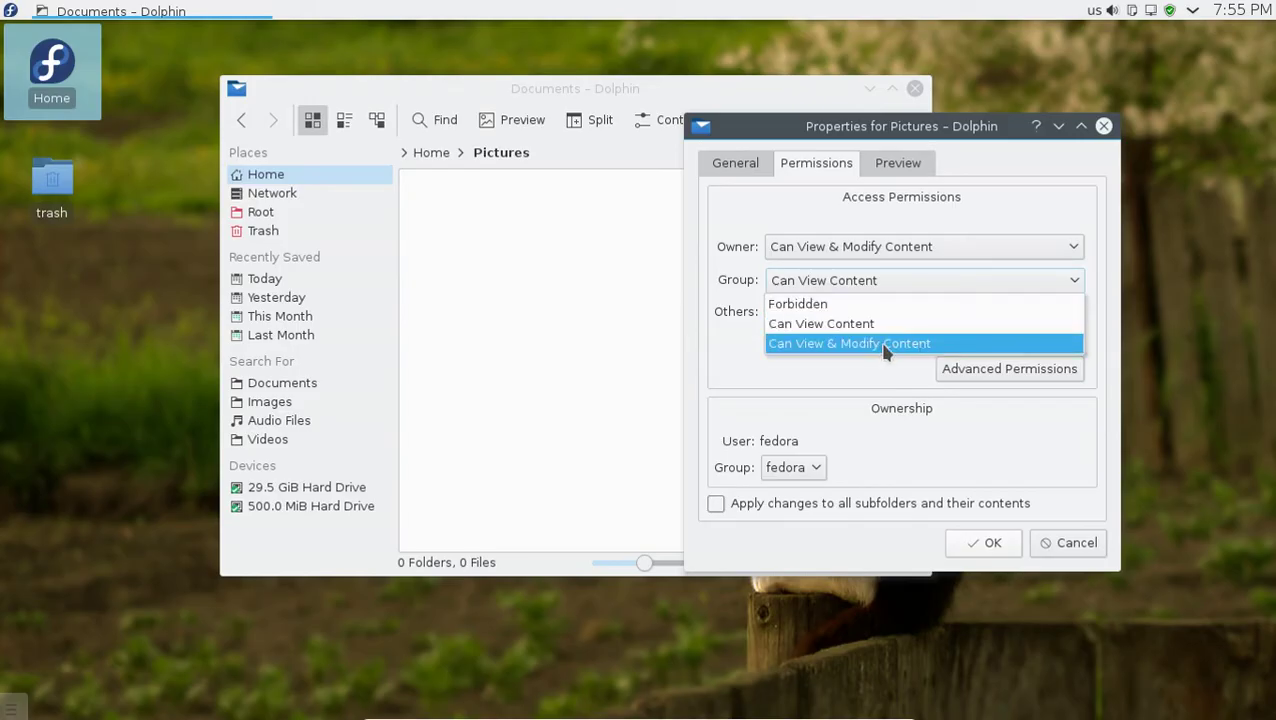
{"action": "left_click", "coordinate": [968, 396]}
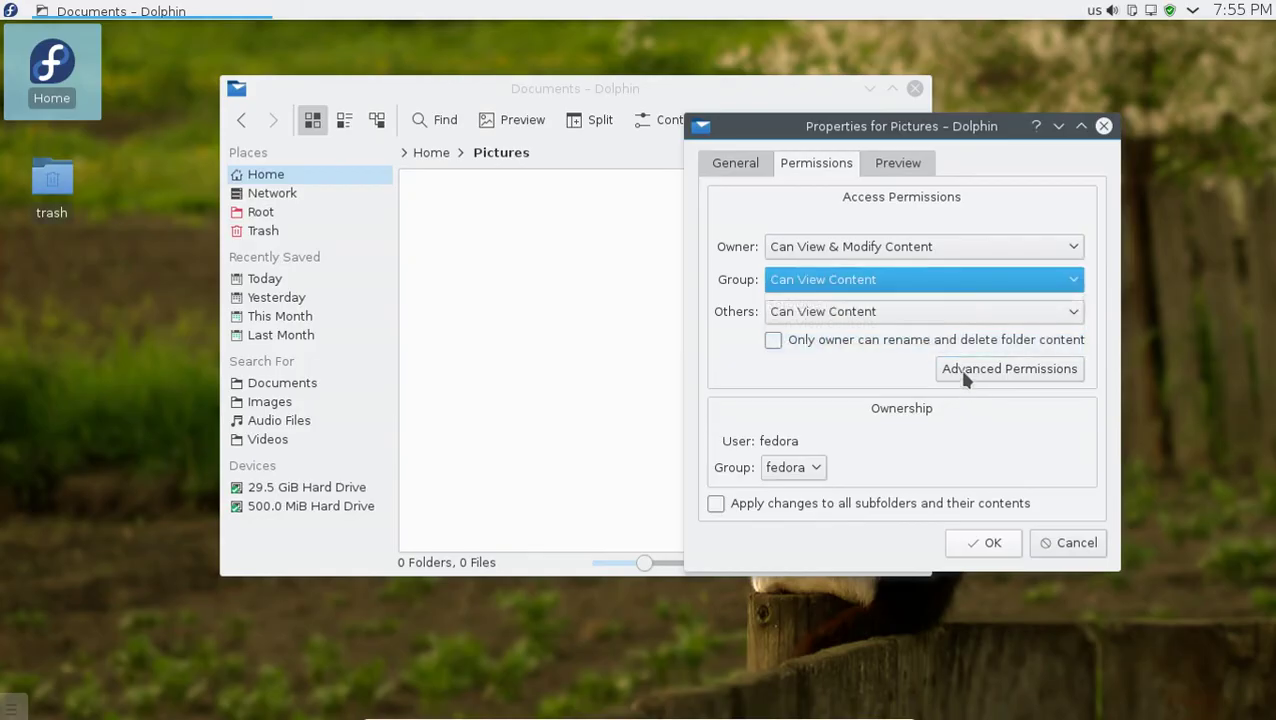
- Examine the advanced permissions for Owner, Owning Group and Others, and cancel without changes
{"action": "left_click", "coordinate": [960, 370]}
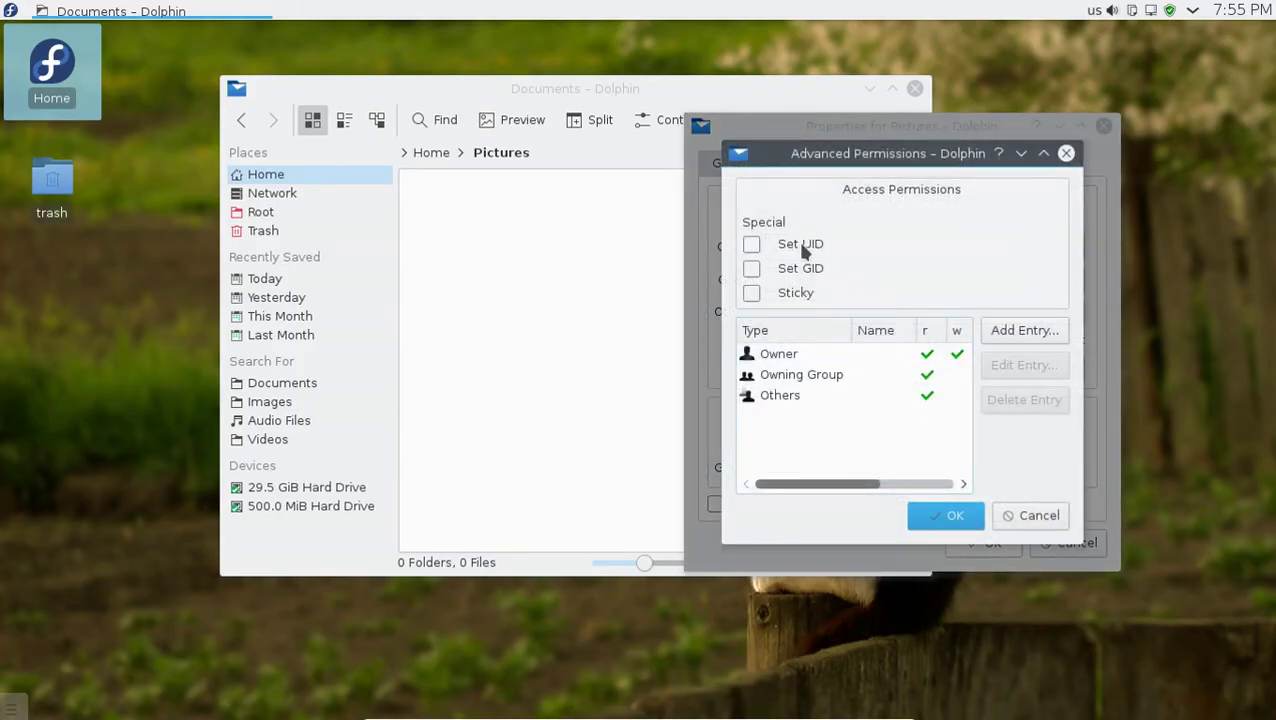
{"action": "left_click", "coordinate": [750, 356]}
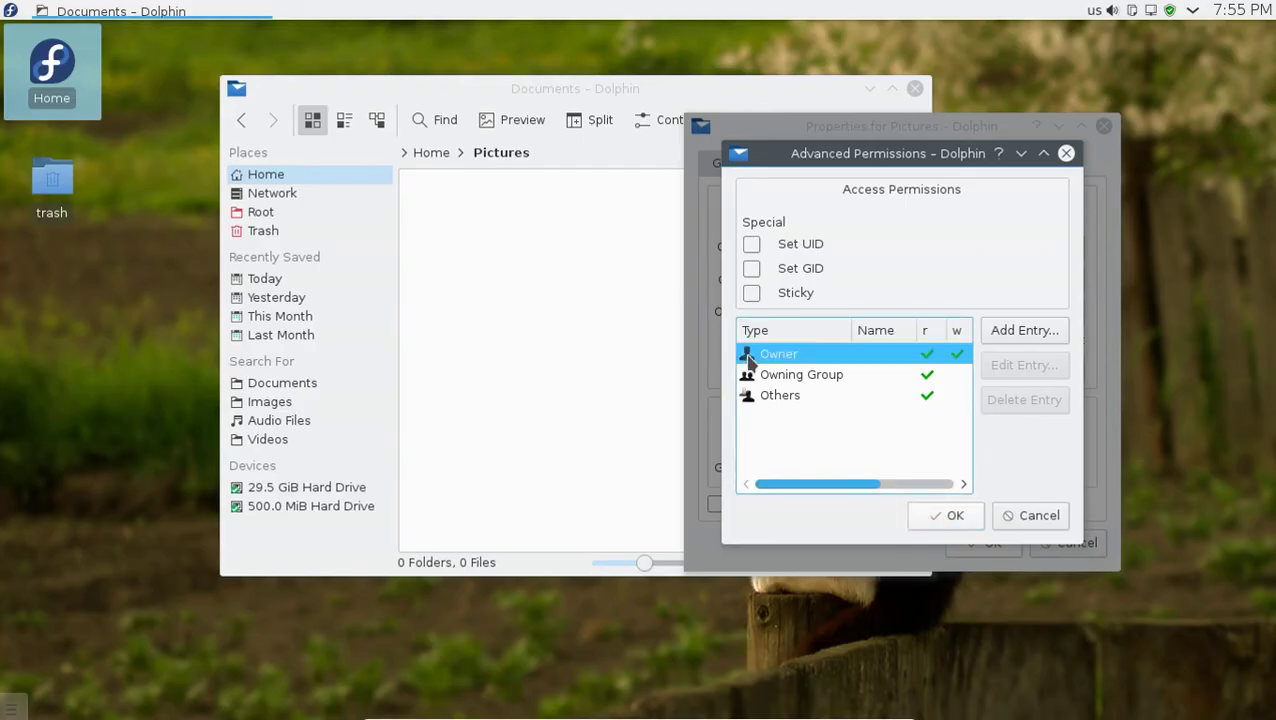
{"action": "left_click", "coordinate": [808, 375]}
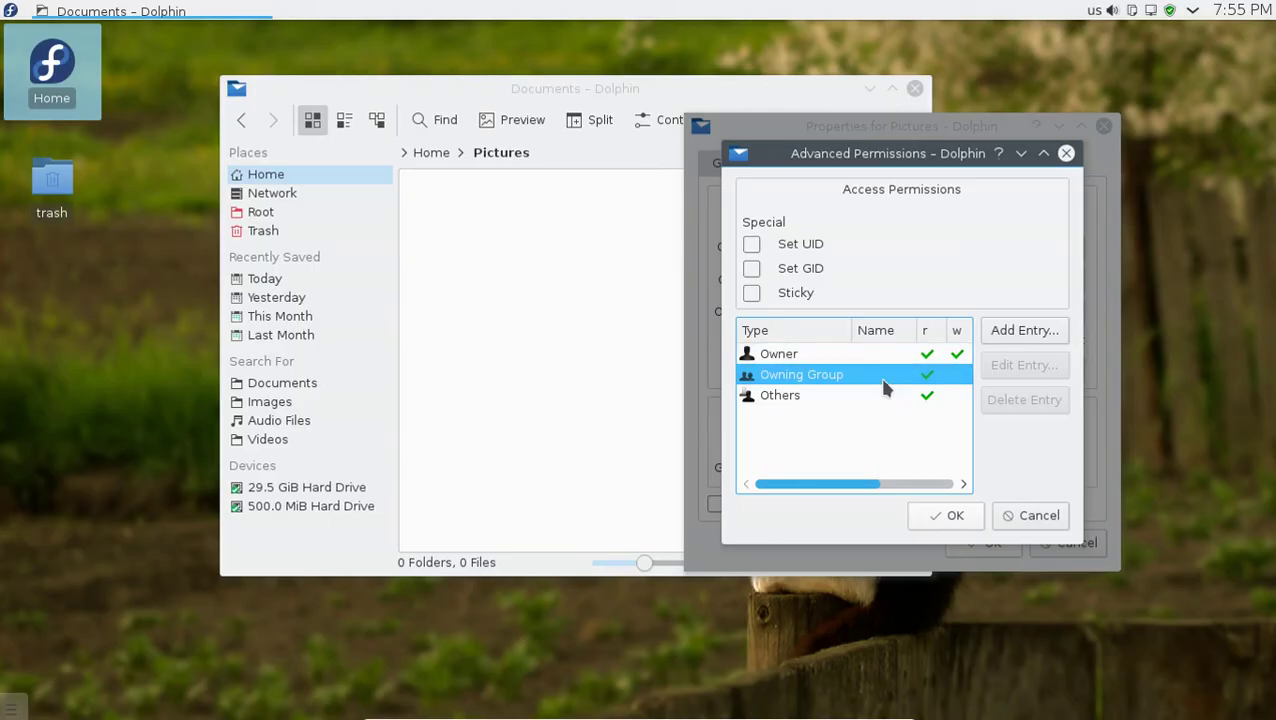
{"action": "left_click", "coordinate": [857, 396]}
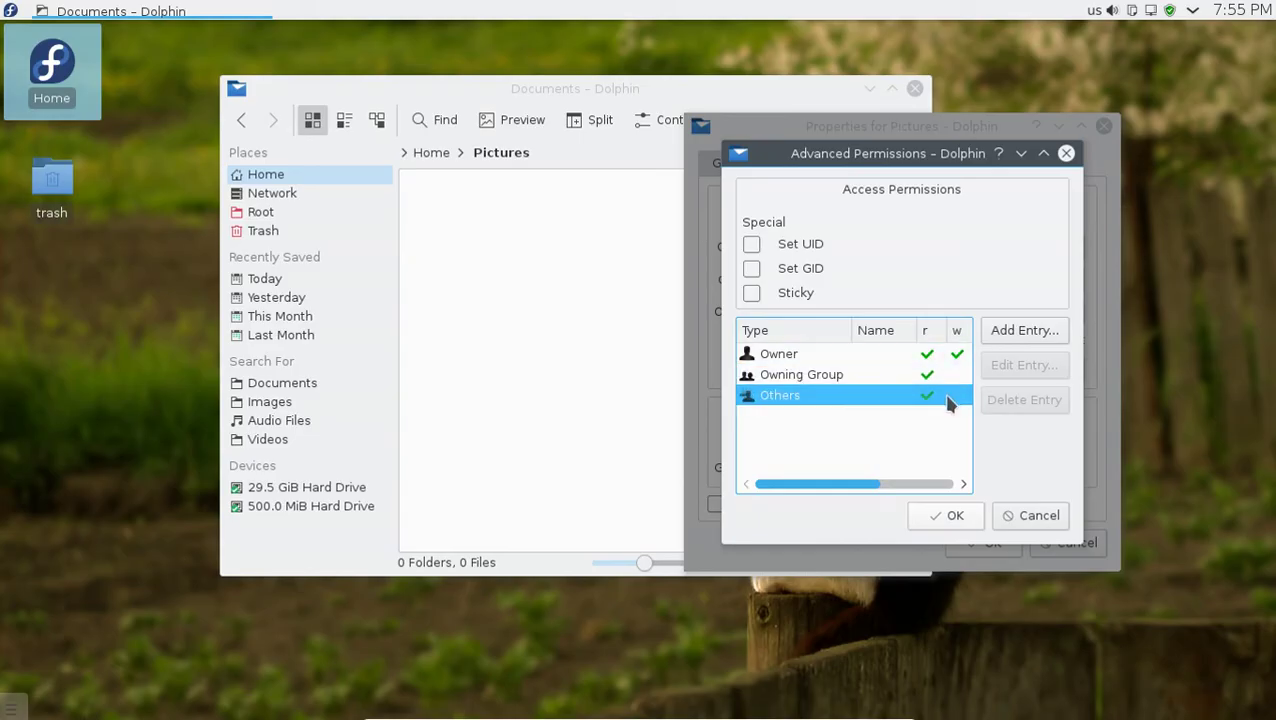
{"action": "left_click", "coordinate": [1030, 516]}
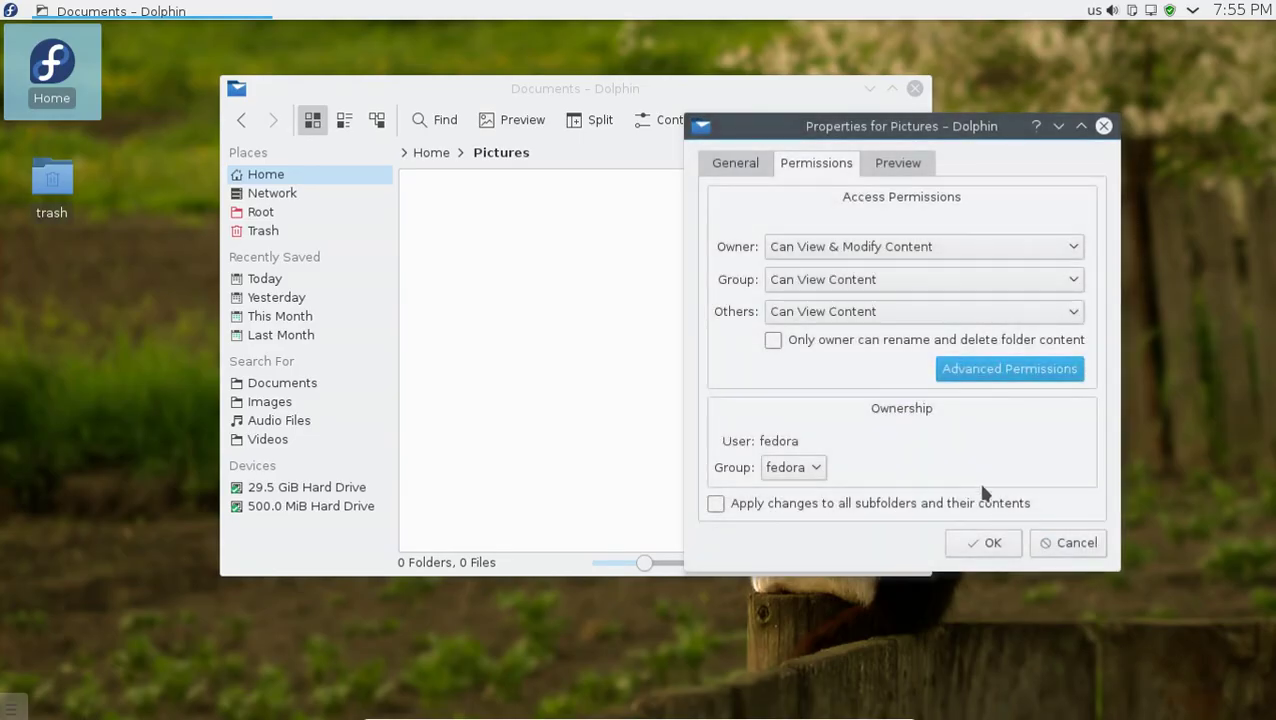
- Try the option restricting renaming and deleting to the owner, review the ownership group choices, and close the Pictures properties
{"action": "left_click", "coordinate": [774, 340]}
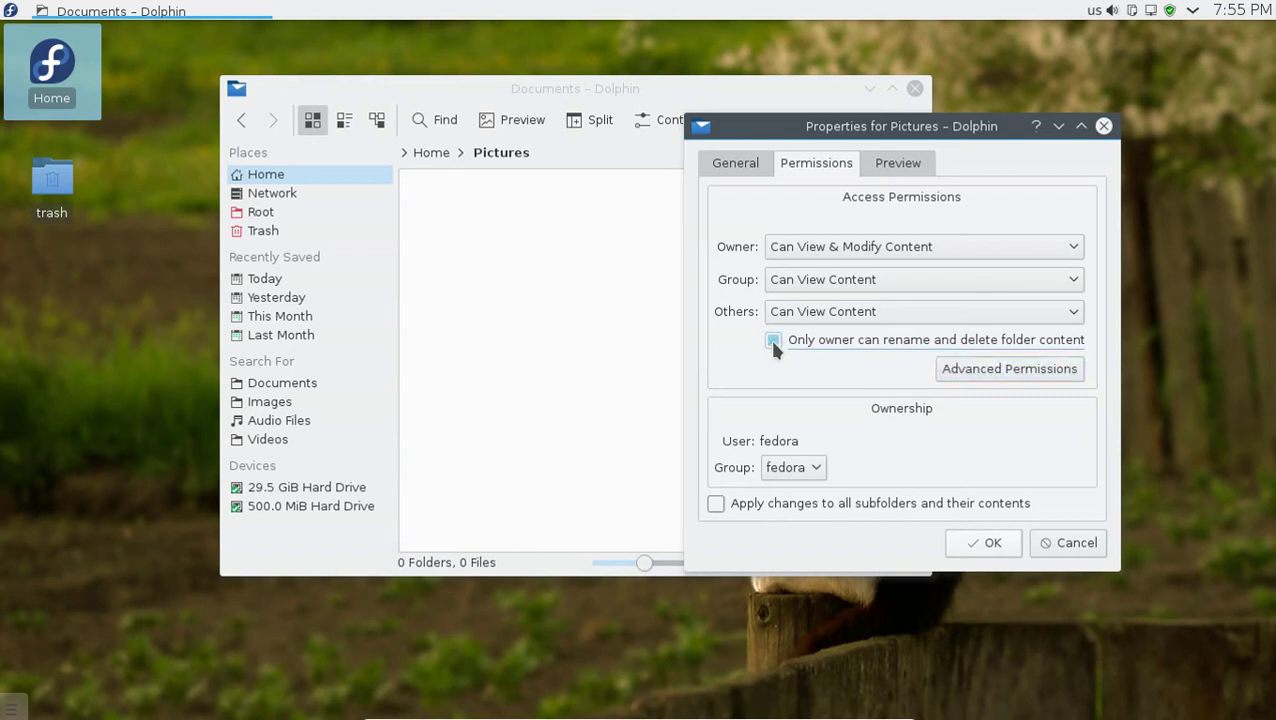
{"action": "left_click", "coordinate": [976, 345]}
{"action": "left_click", "coordinate": [810, 468]}
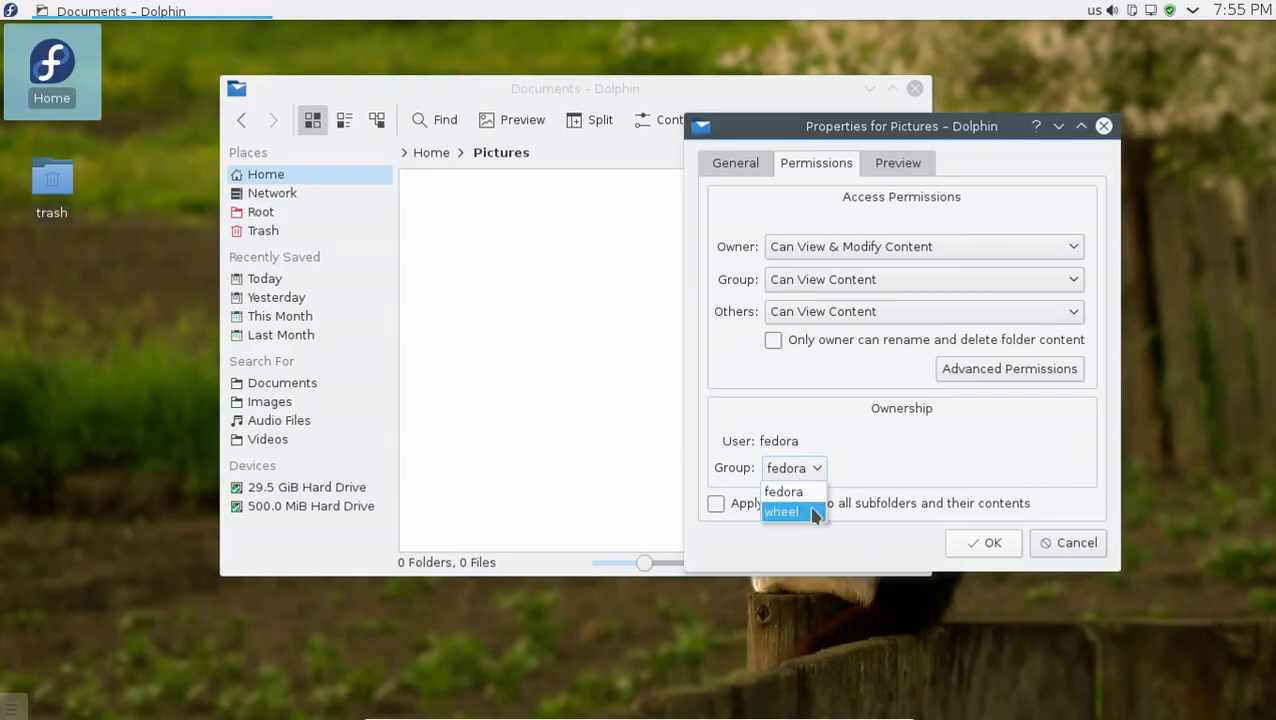
{"action": "left_click", "coordinate": [874, 458]}
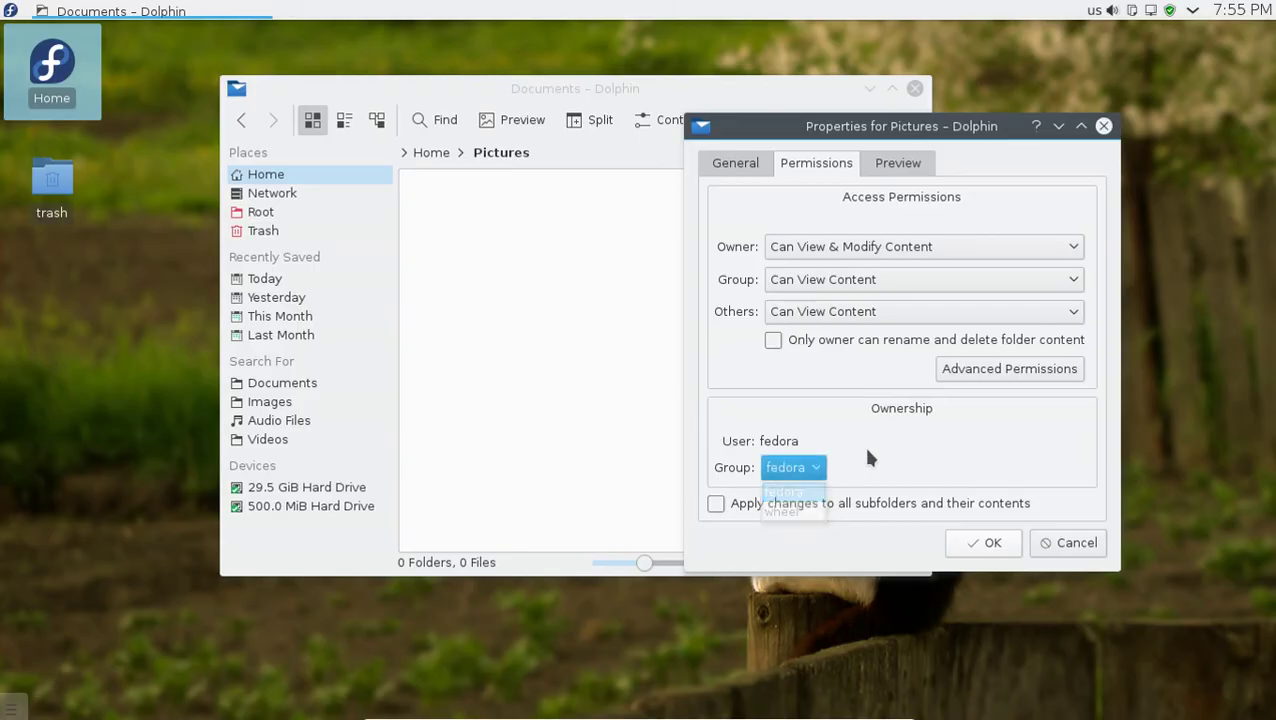
{"action": "left_click", "coordinate": [984, 544]}
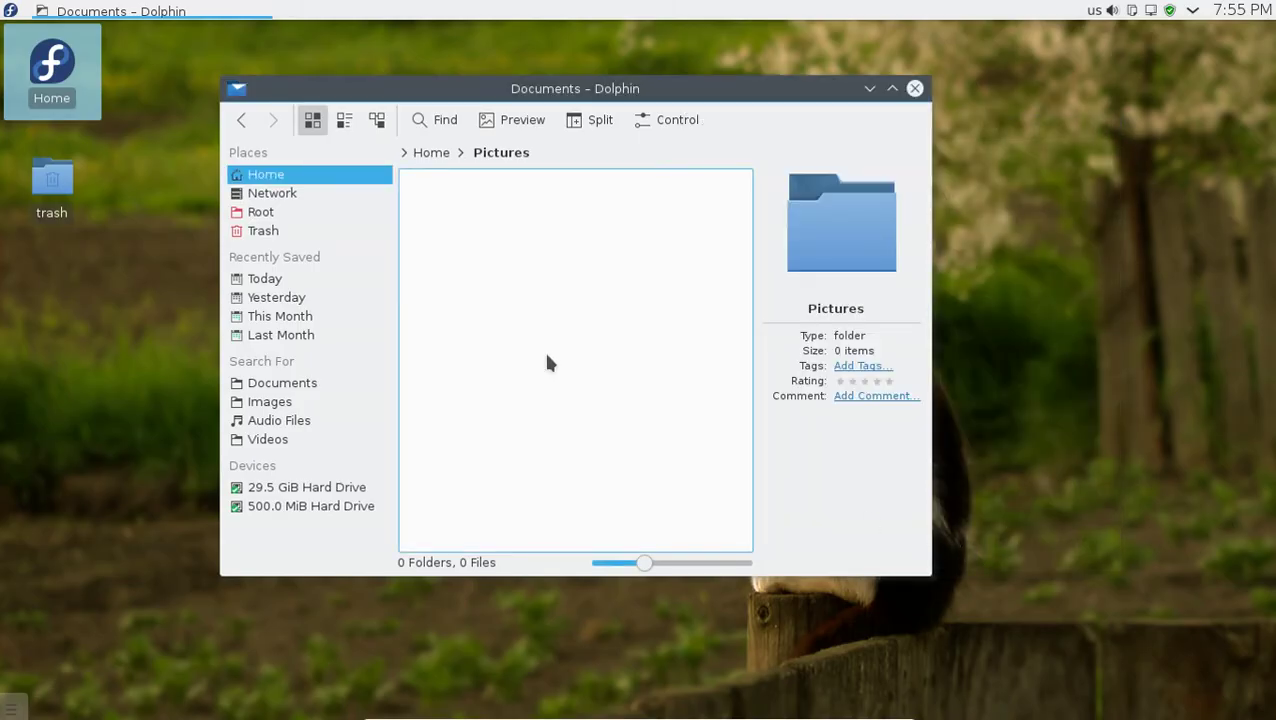
- Return to the Home folder, open a new tab from it and close that tab
{"action": "left_click", "coordinate": [429, 154]}
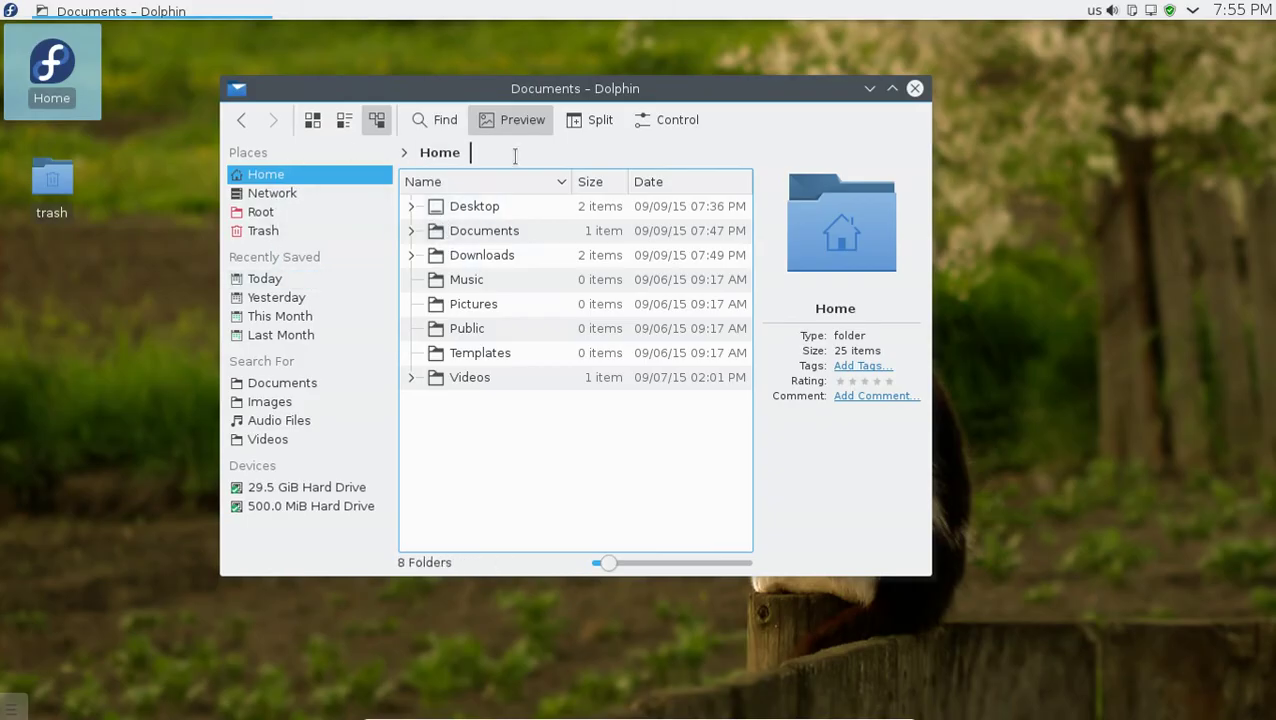
{"action": "right_click", "coordinate": [507, 428]}
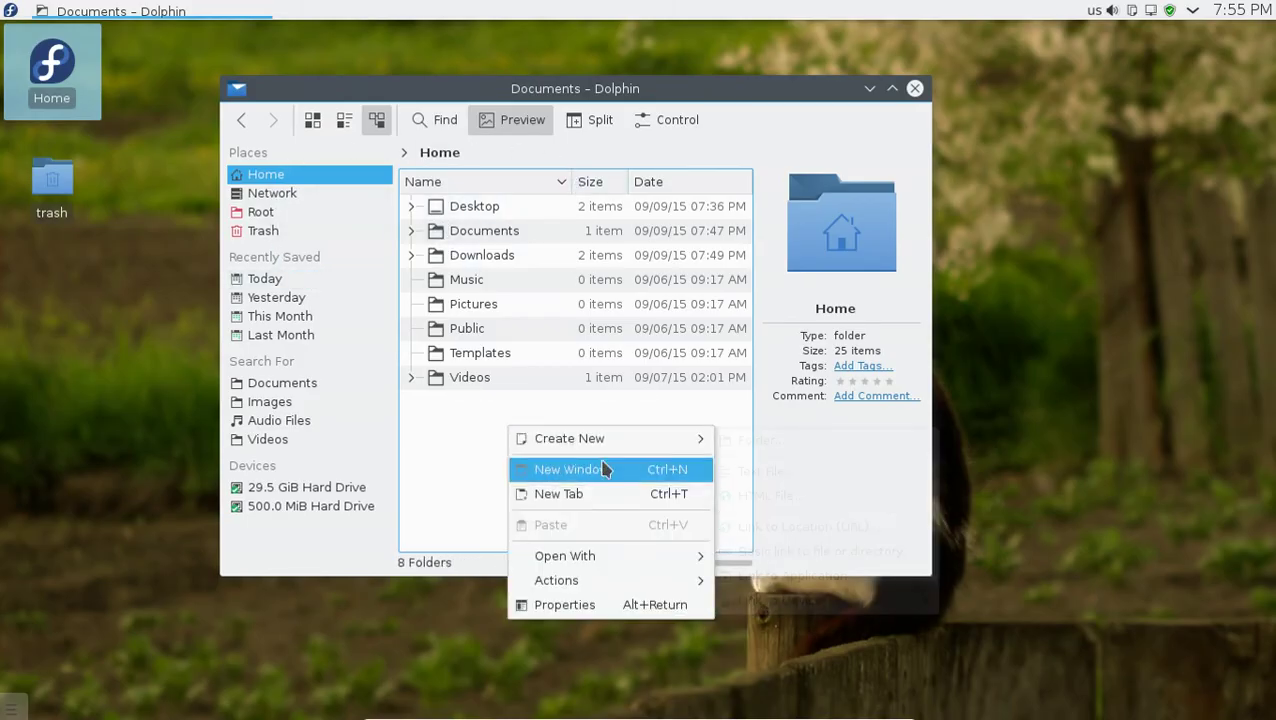
{"action": "left_click", "coordinate": [596, 497]}
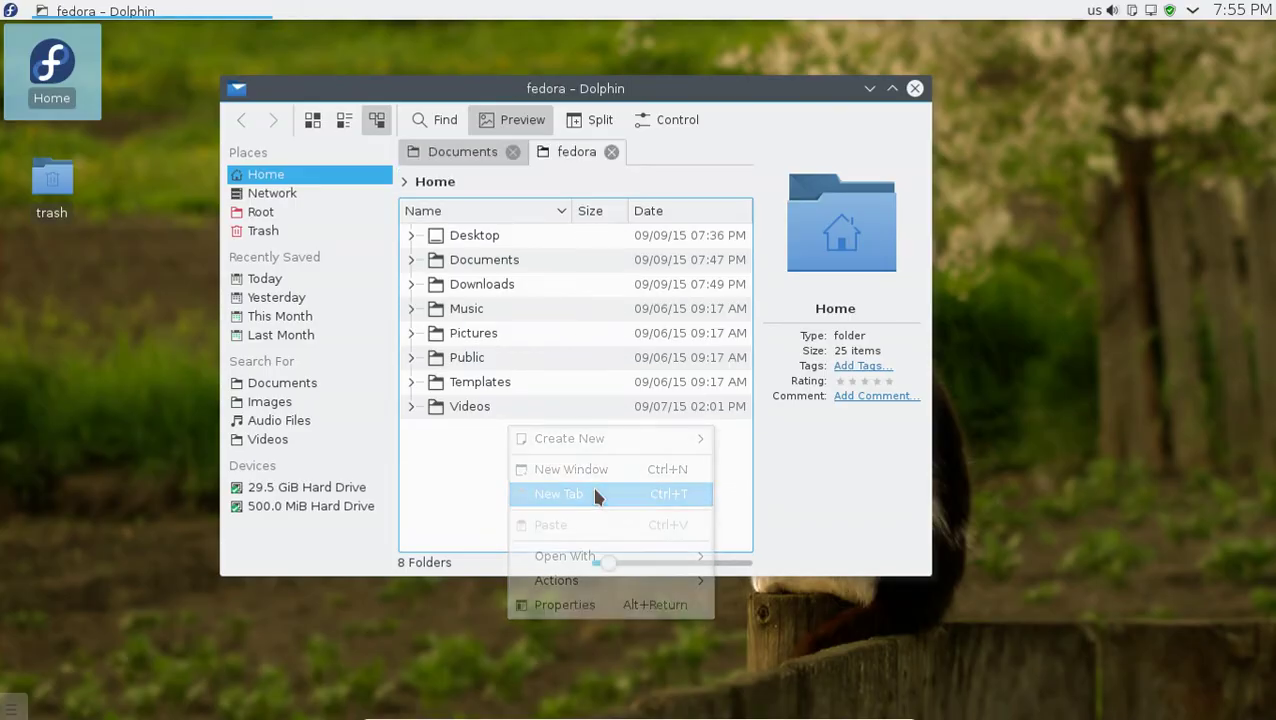
{"action": "left_click", "coordinate": [610, 152]}
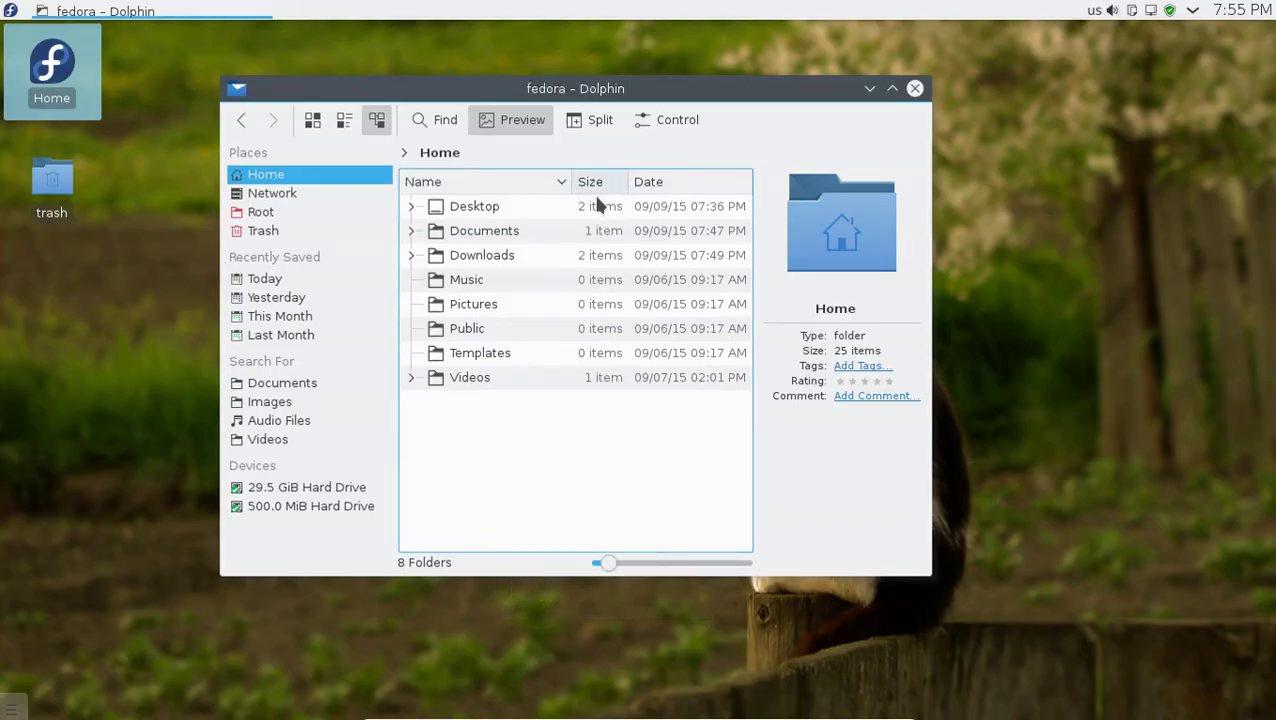
- Open the Home folder in a new window and close that window
{"action": "right_click", "coordinate": [522, 453]}
{"action": "left_click", "coordinate": [543, 490]}
{"action": "left_click_drag", "start_coordinate": [735, 248], "coordinate": [452, 165]}
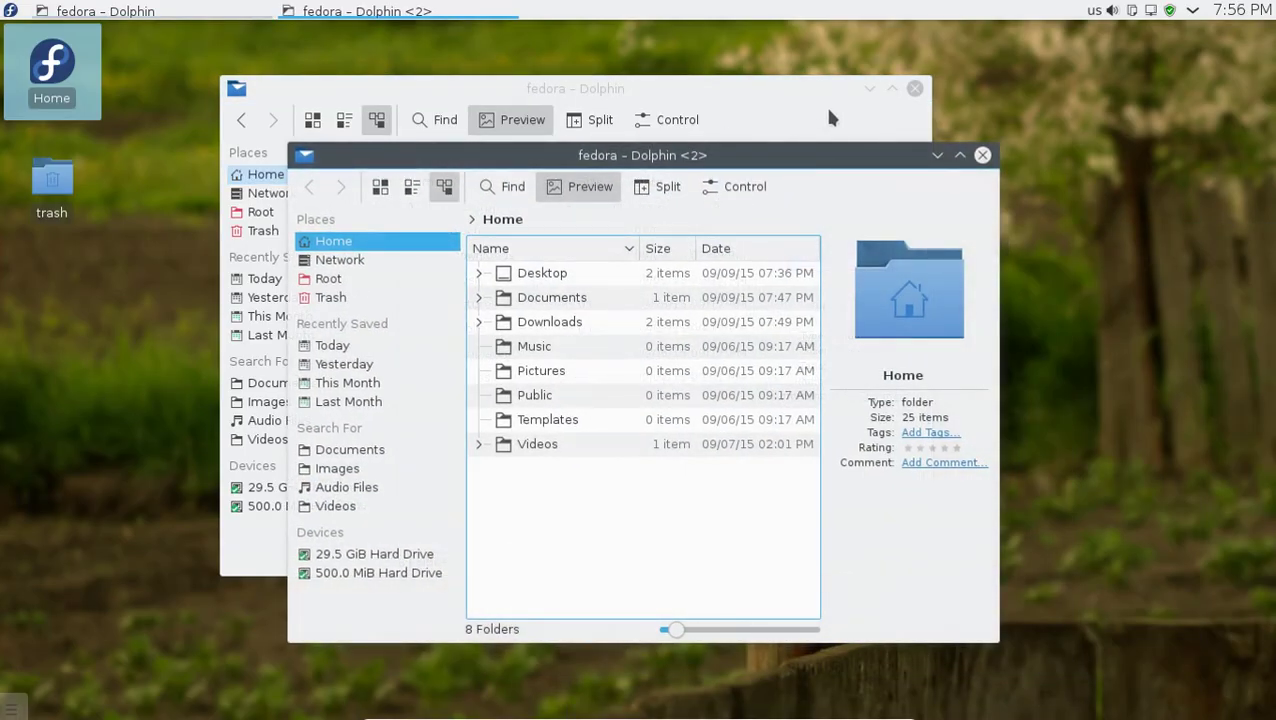
{"action": "left_click", "coordinate": [983, 155]}
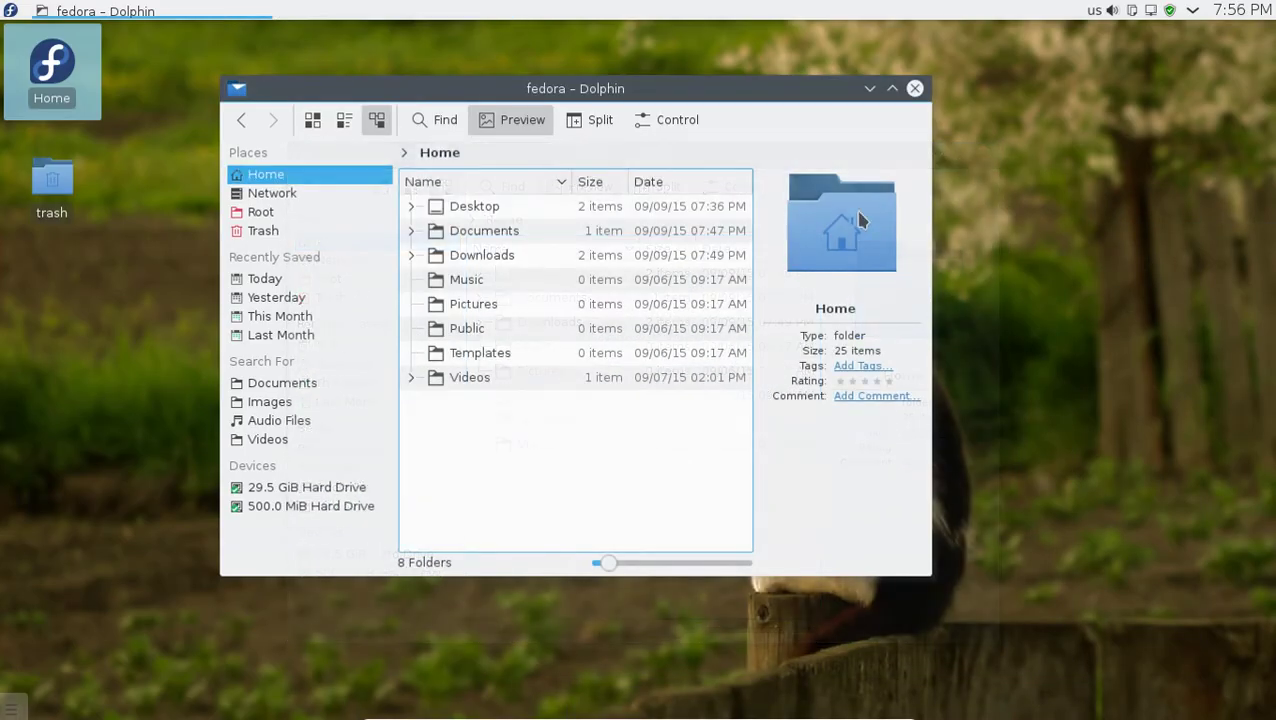
- Look through the sorting and panel options and hide the Information panel
{"action": "left_click", "coordinate": [675, 119]}
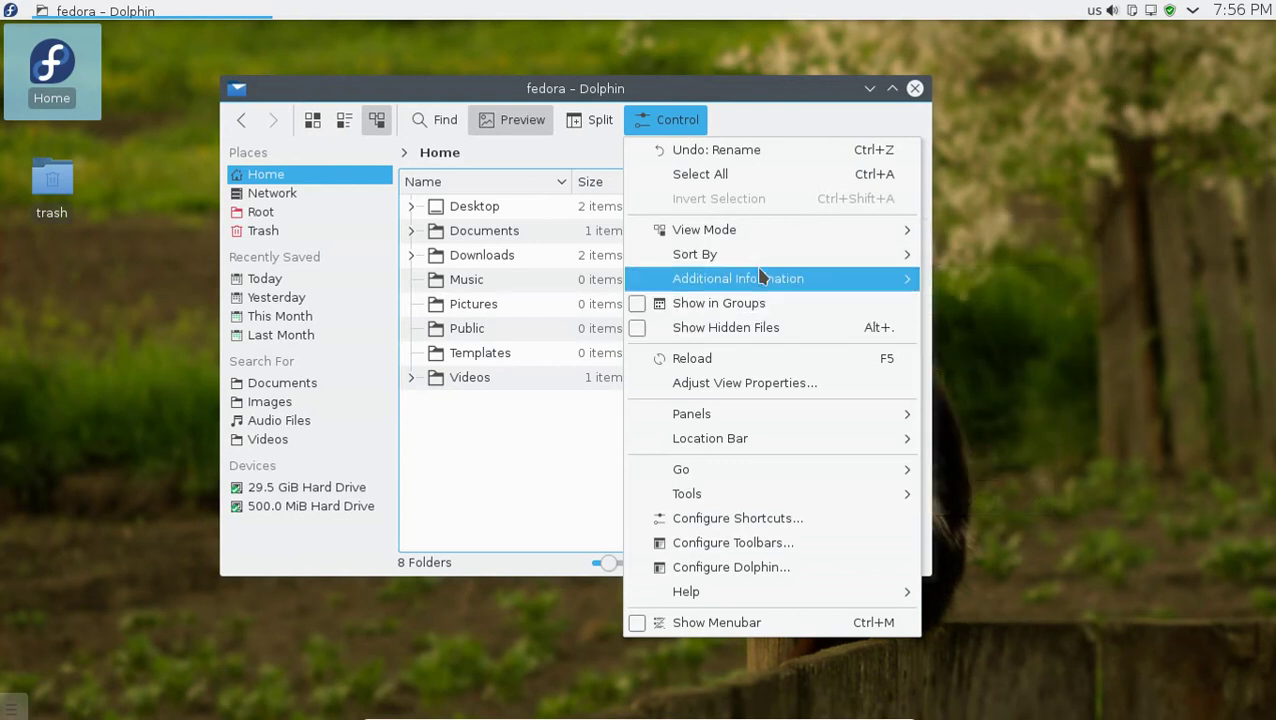
{"action": "mouse_move", "coordinate": [763, 278]}
{"action": "mouse_move", "coordinate": [891, 262]}
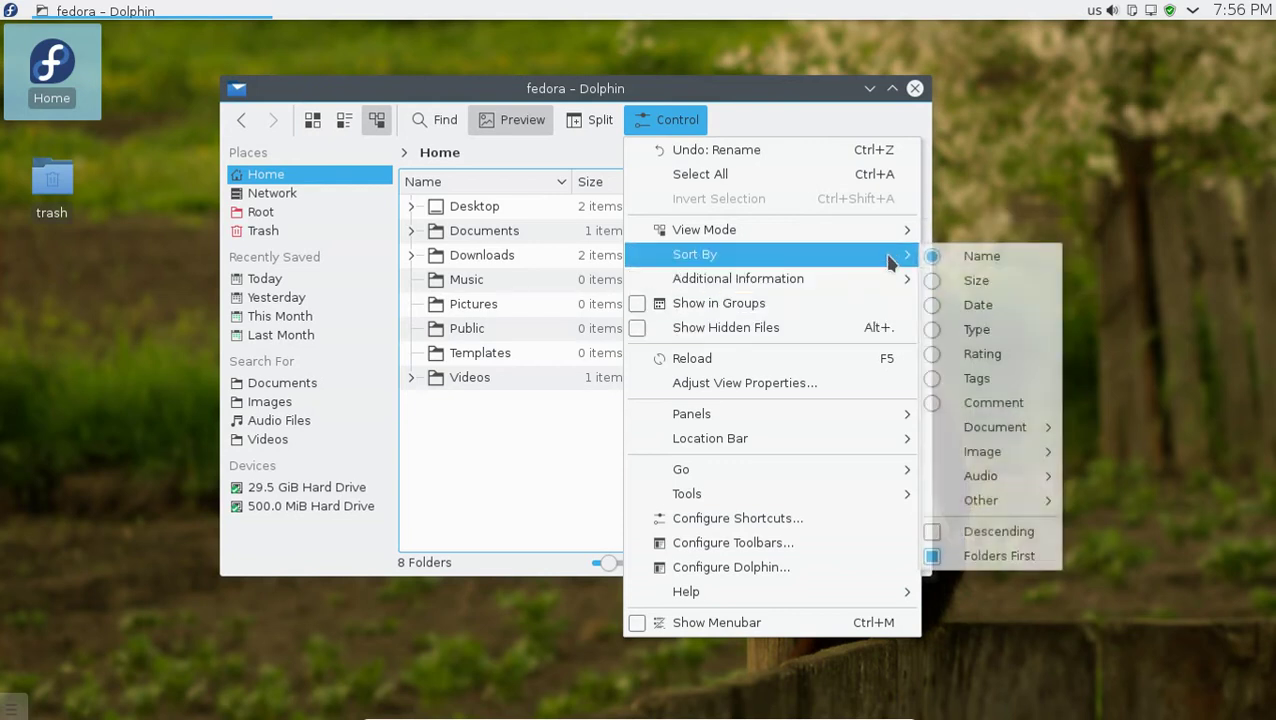
{"action": "mouse_move", "coordinate": [891, 413]}
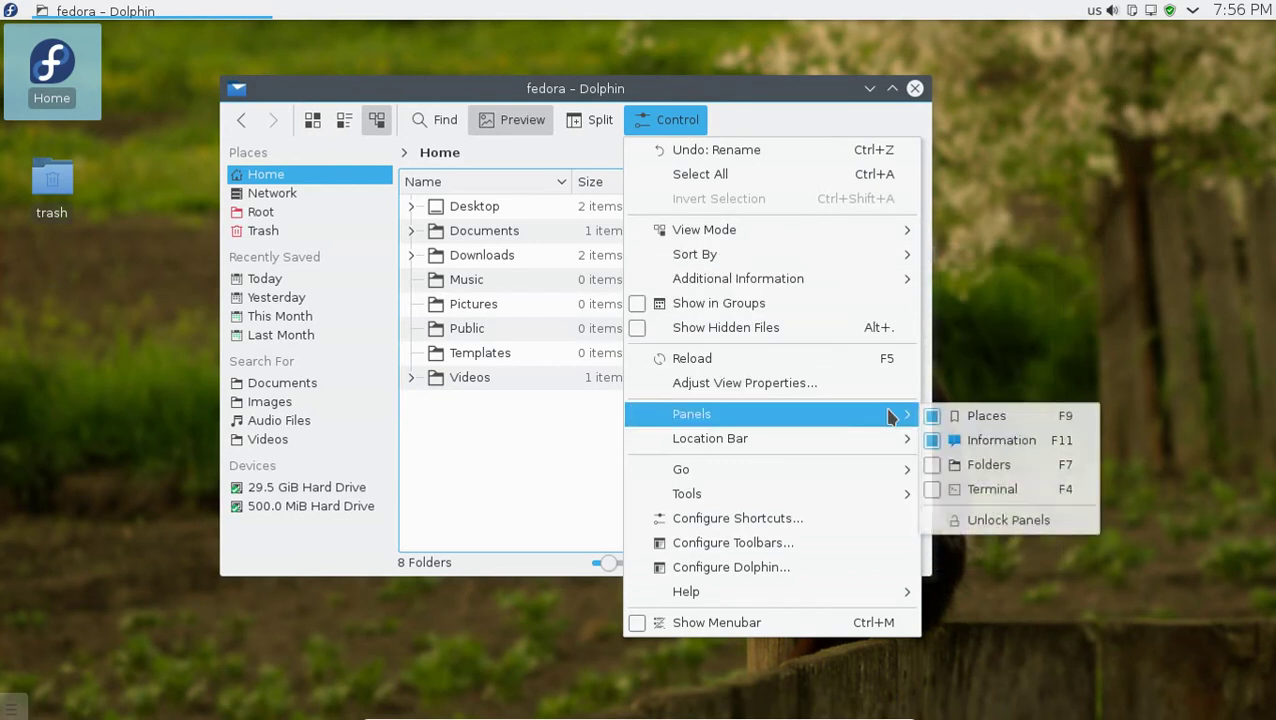
{"action": "left_click", "coordinate": [970, 440]}
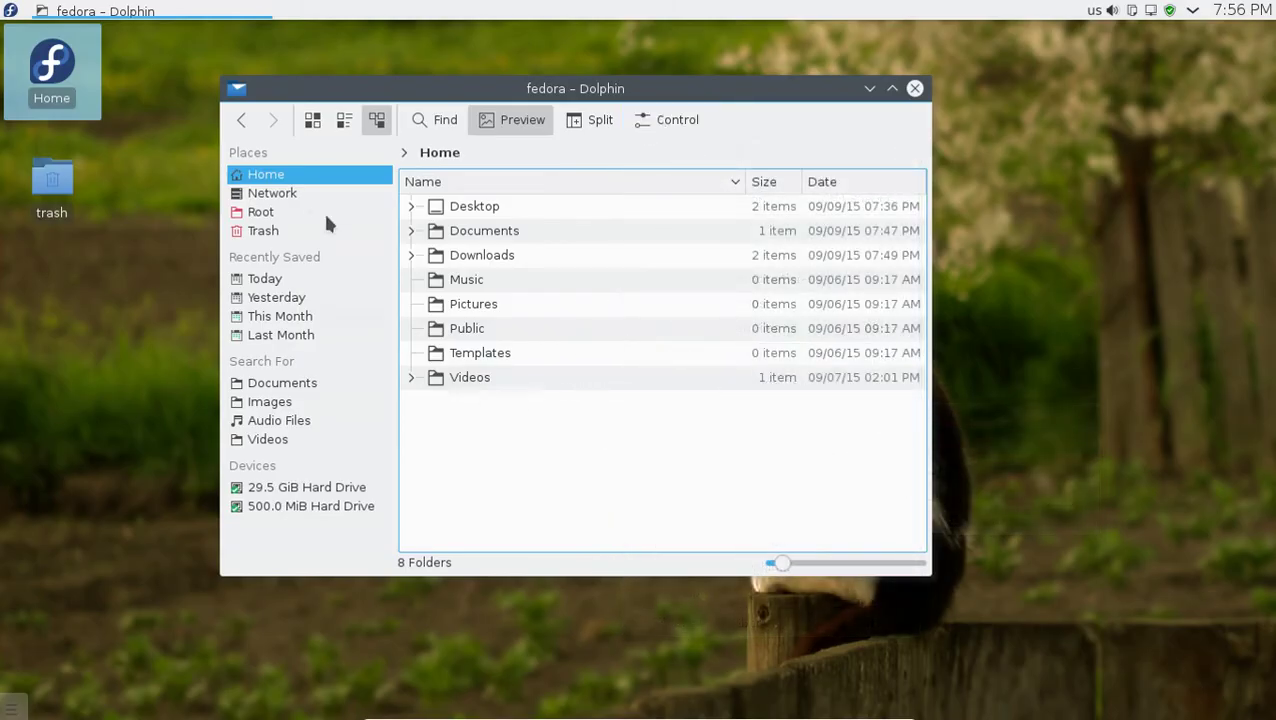
- Add a Places entry pointing to the /media folder
{"action": "right_click", "coordinate": [337, 557]}
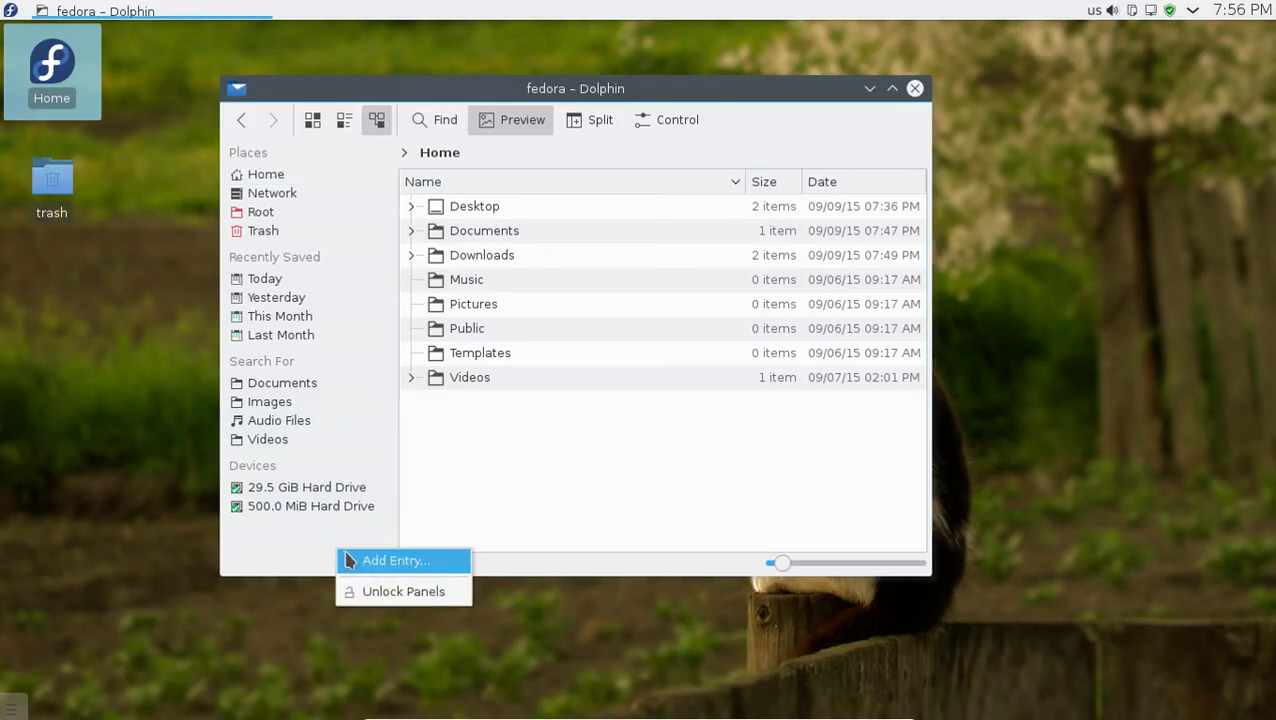
{"action": "left_click", "coordinate": [350, 560]}
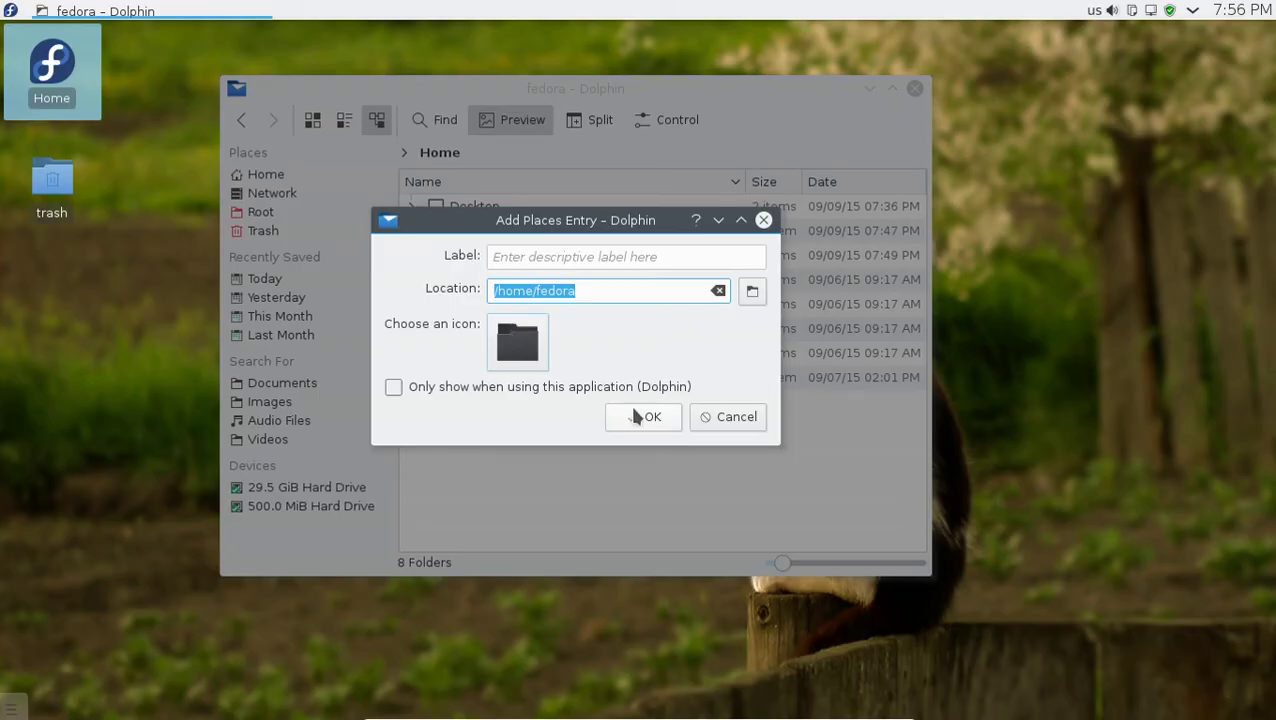
{"action": "left_click", "coordinate": [753, 290]}
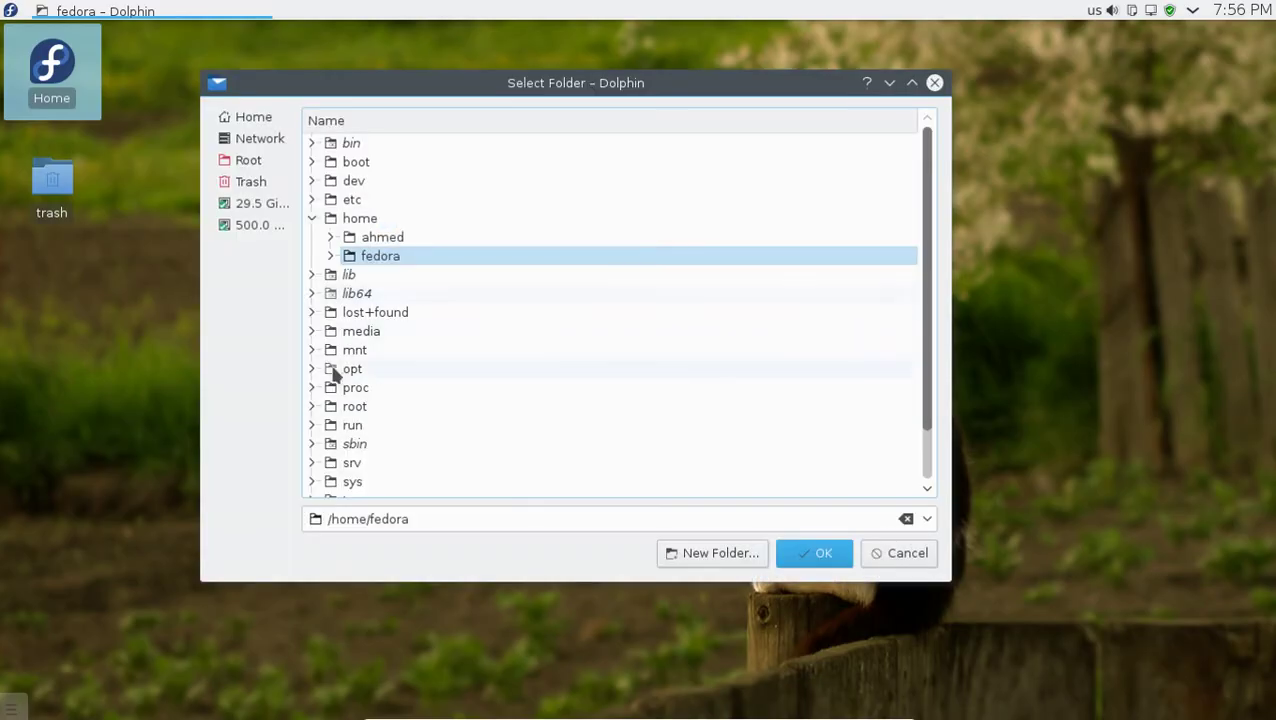
{"action": "left_click", "coordinate": [339, 332]}
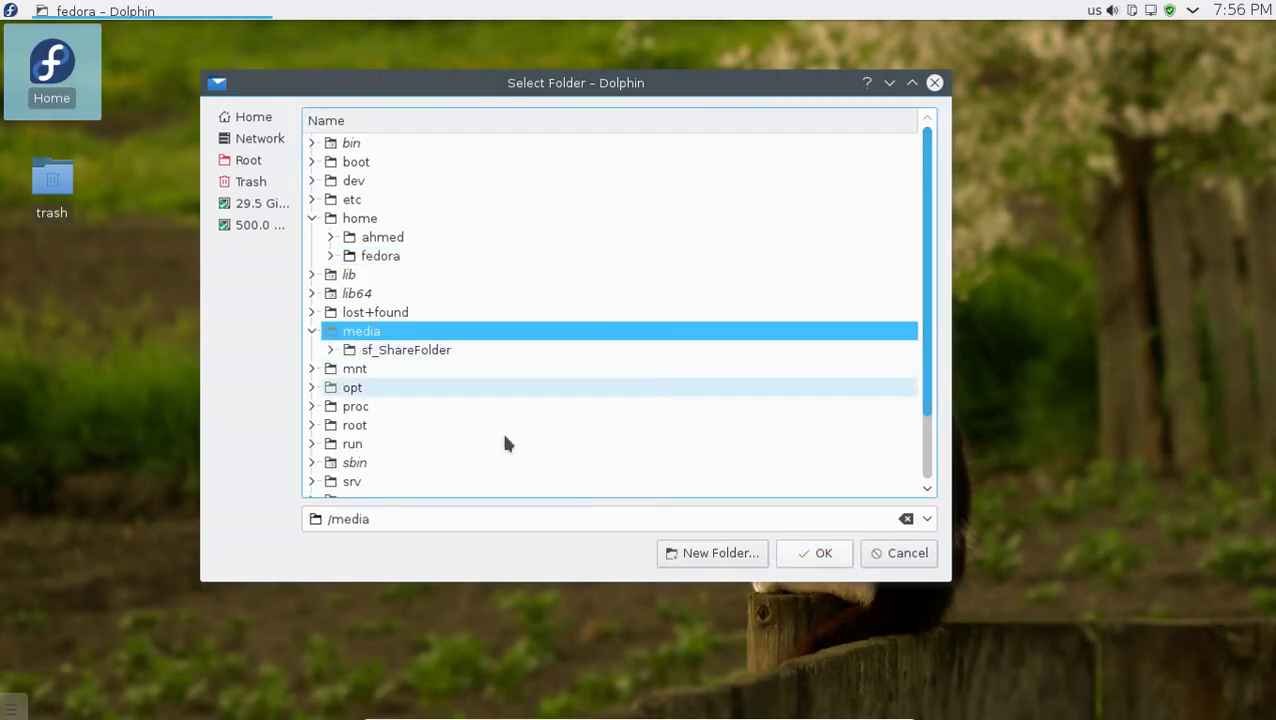
{"action": "left_click", "coordinate": [815, 560]}
{"action": "left_click", "coordinate": [641, 417]}
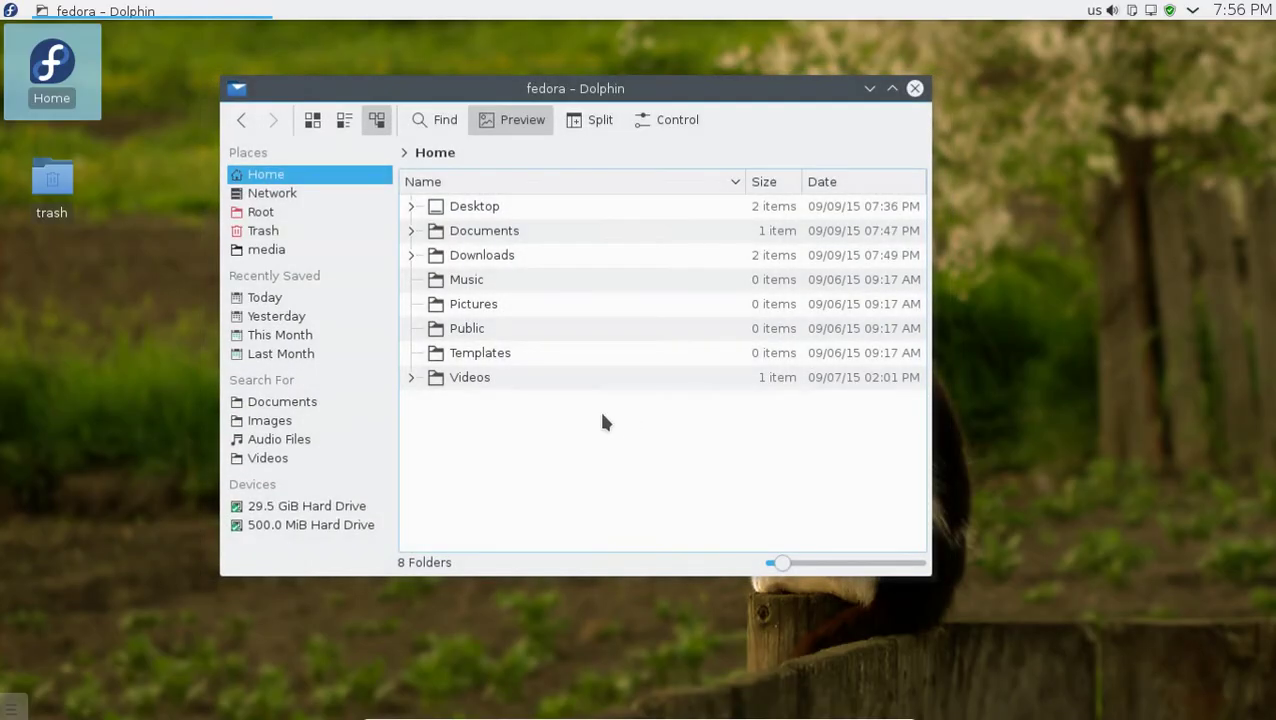
- Open the media entry in Places and remove it from the list
{"action": "left_click", "coordinate": [264, 256]}
{"action": "right_click", "coordinate": [263, 254]}
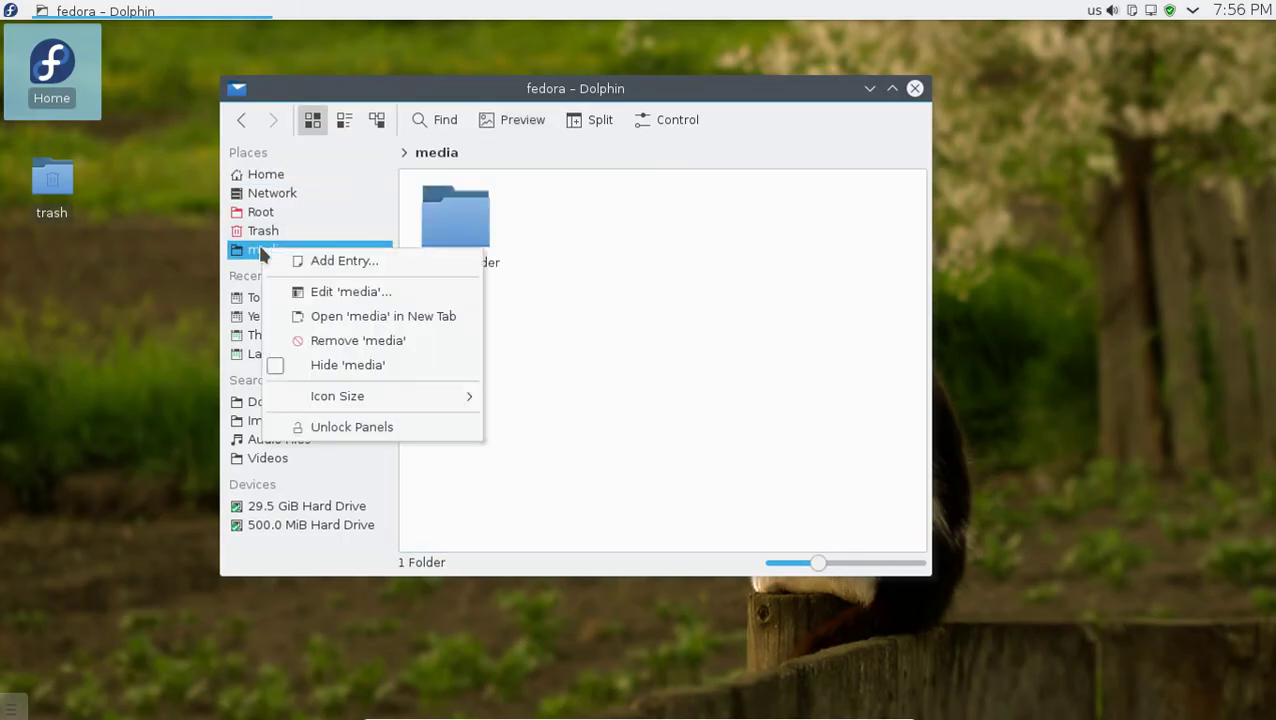
{"action": "left_click", "coordinate": [305, 342]}
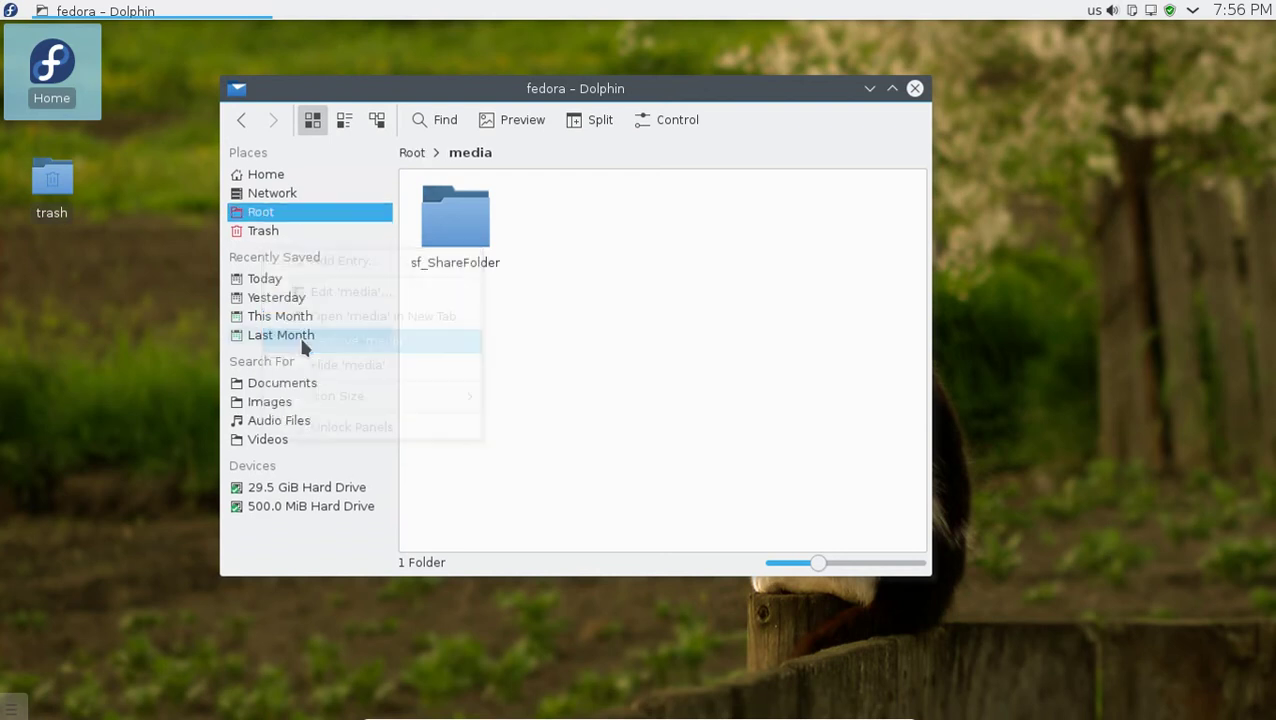
- Unlock the panels, close the Places panel and show the media folder in the details view
{"action": "right_click", "coordinate": [291, 546]}
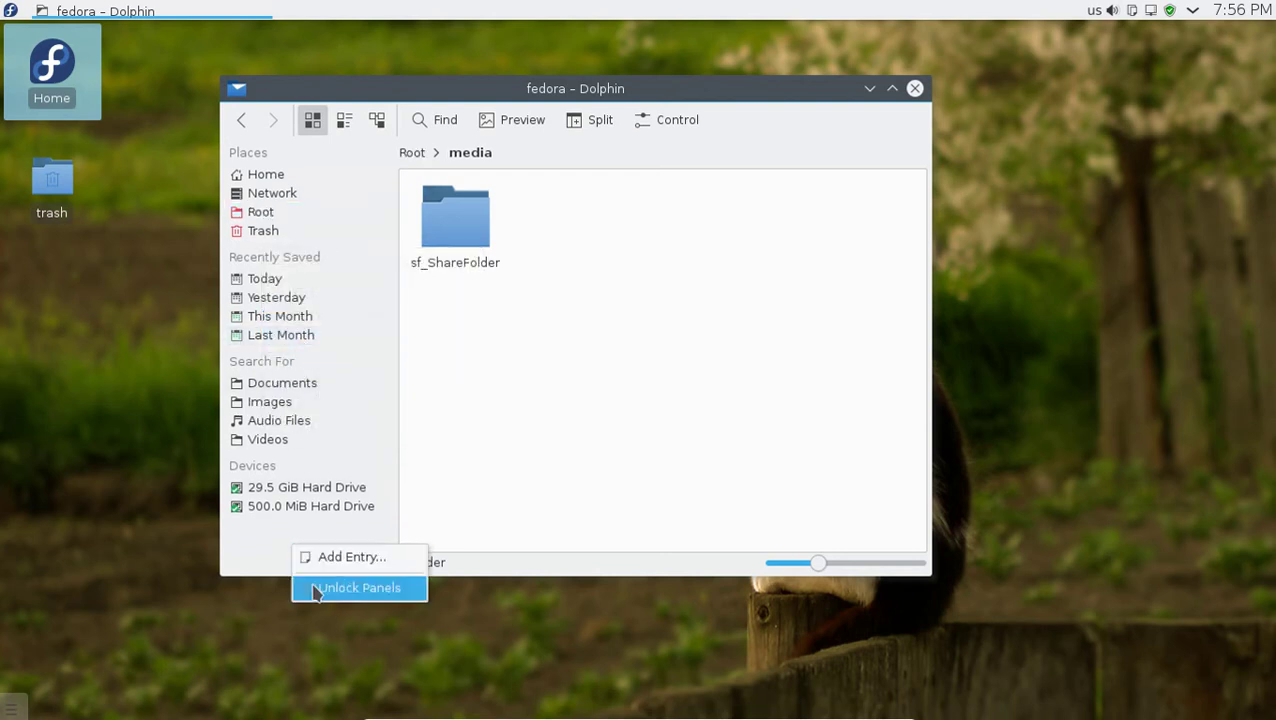
{"action": "left_click", "coordinate": [310, 588]}
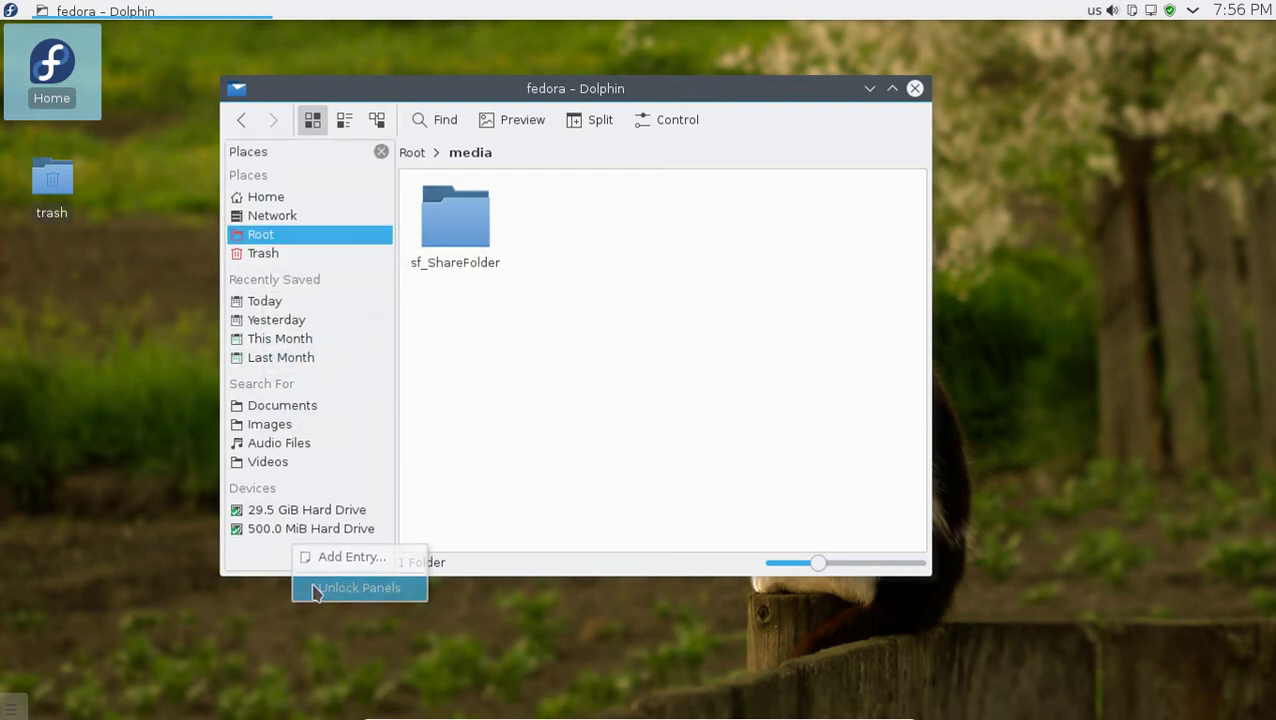
{"action": "left_click", "coordinate": [379, 151]}
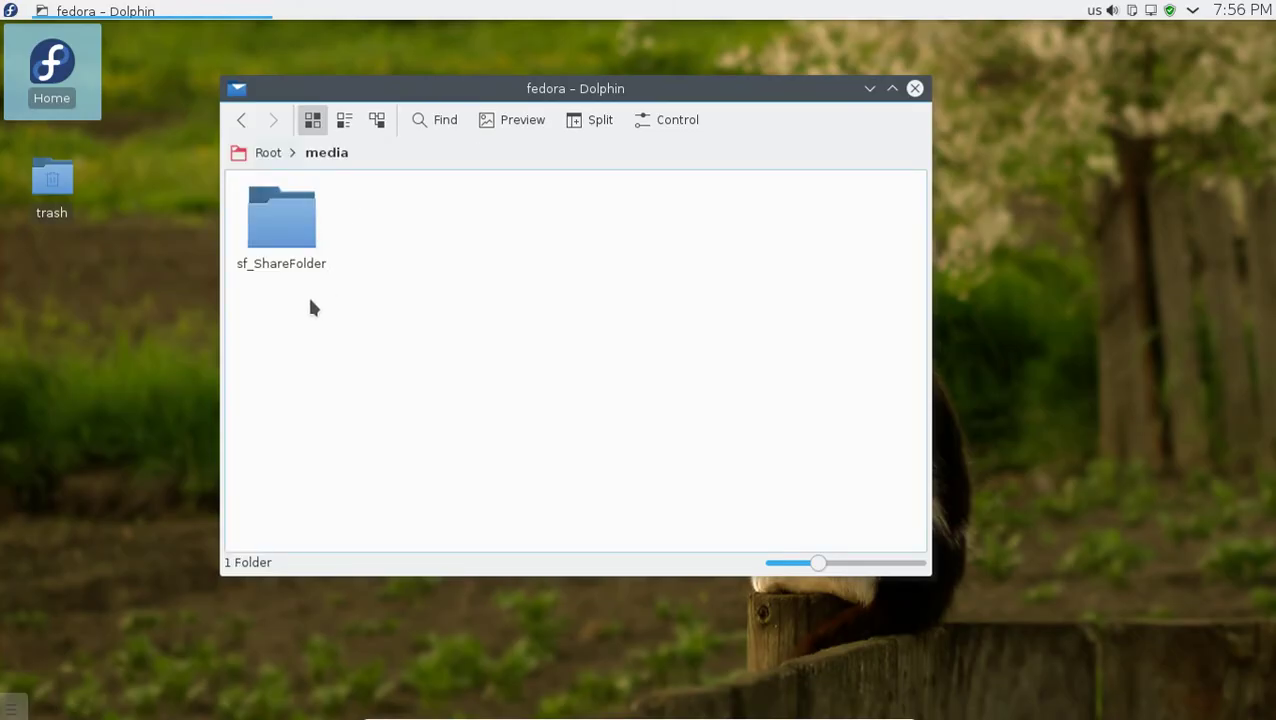
{"action": "left_click", "coordinate": [375, 119]}
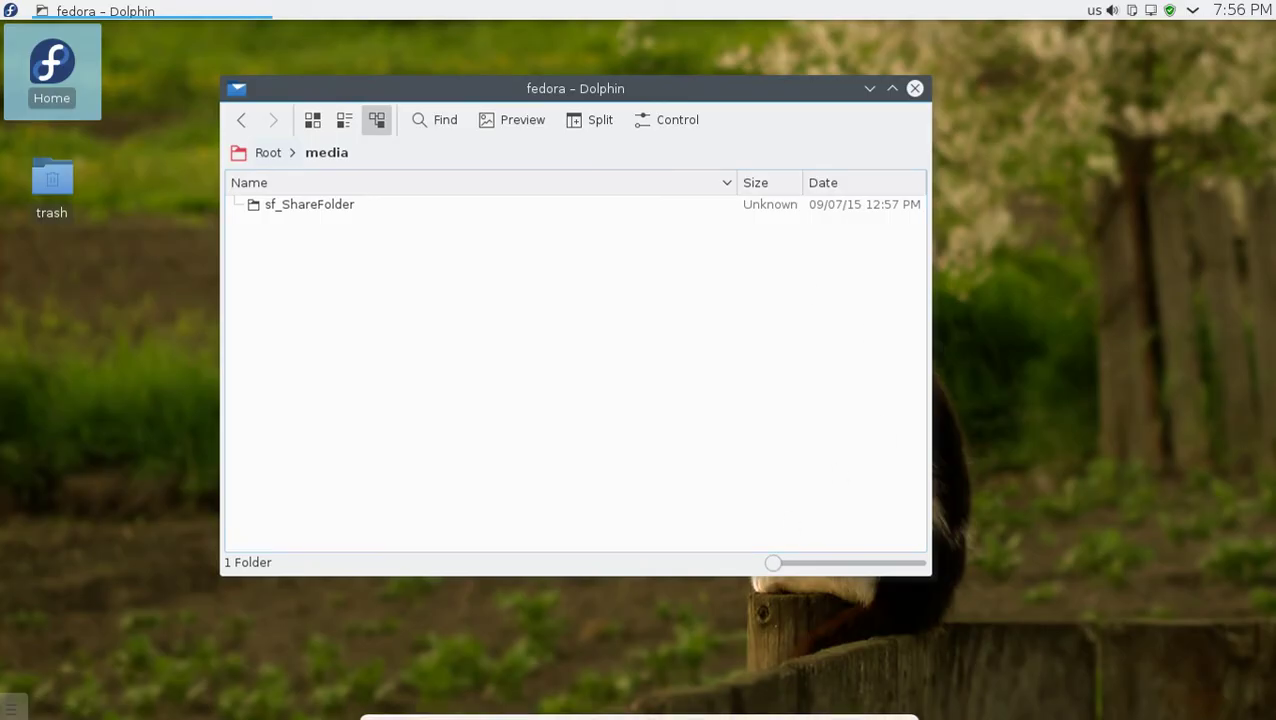
- Take the virtual machine out of full screen and open the host system's Dolphin file manager
{"action": "left_click", "coordinate": [873, 708]}
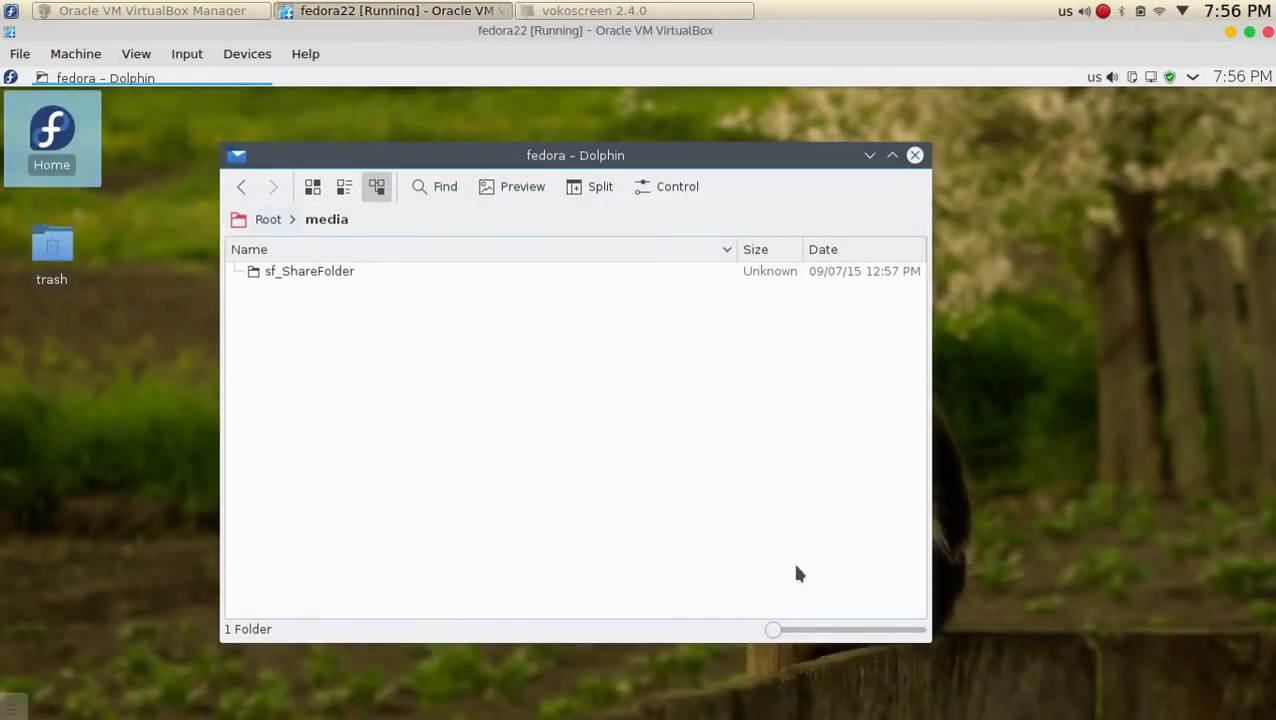
{"action": "left_click", "coordinate": [8, 11]}
{"action": "left_click", "coordinate": [8, 11]}
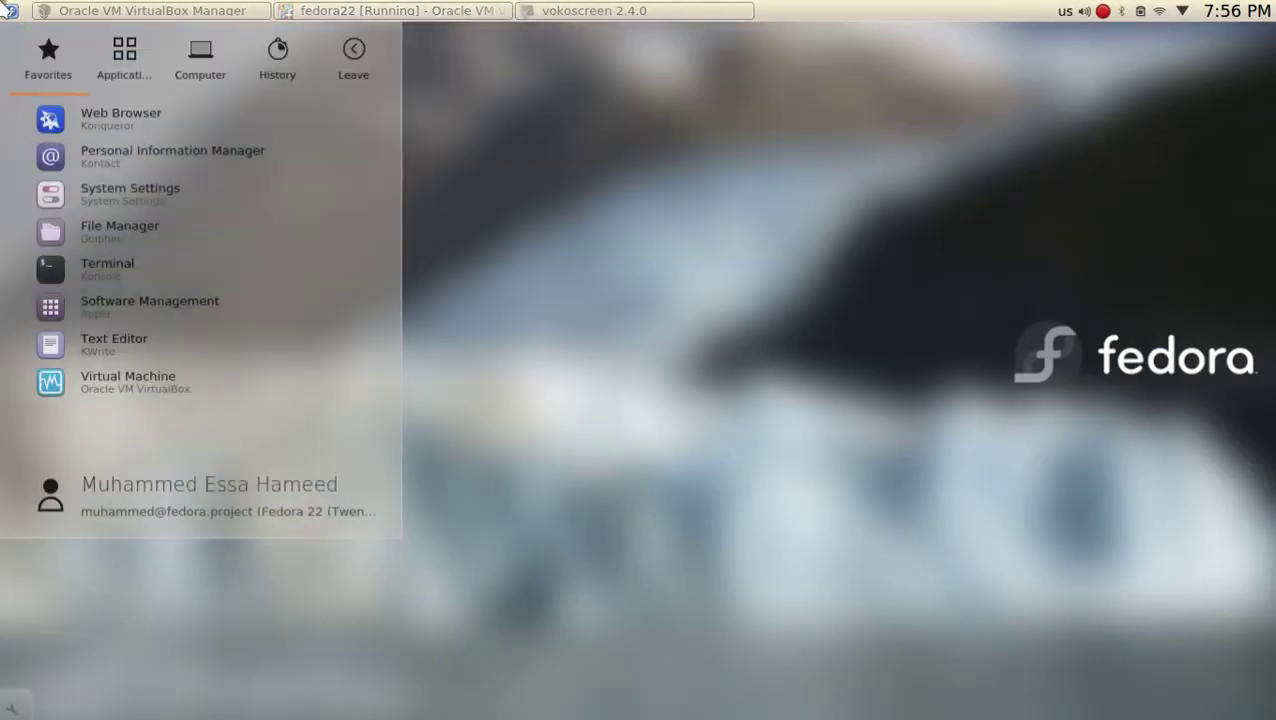
{"action": "left_click", "coordinate": [64, 242]}
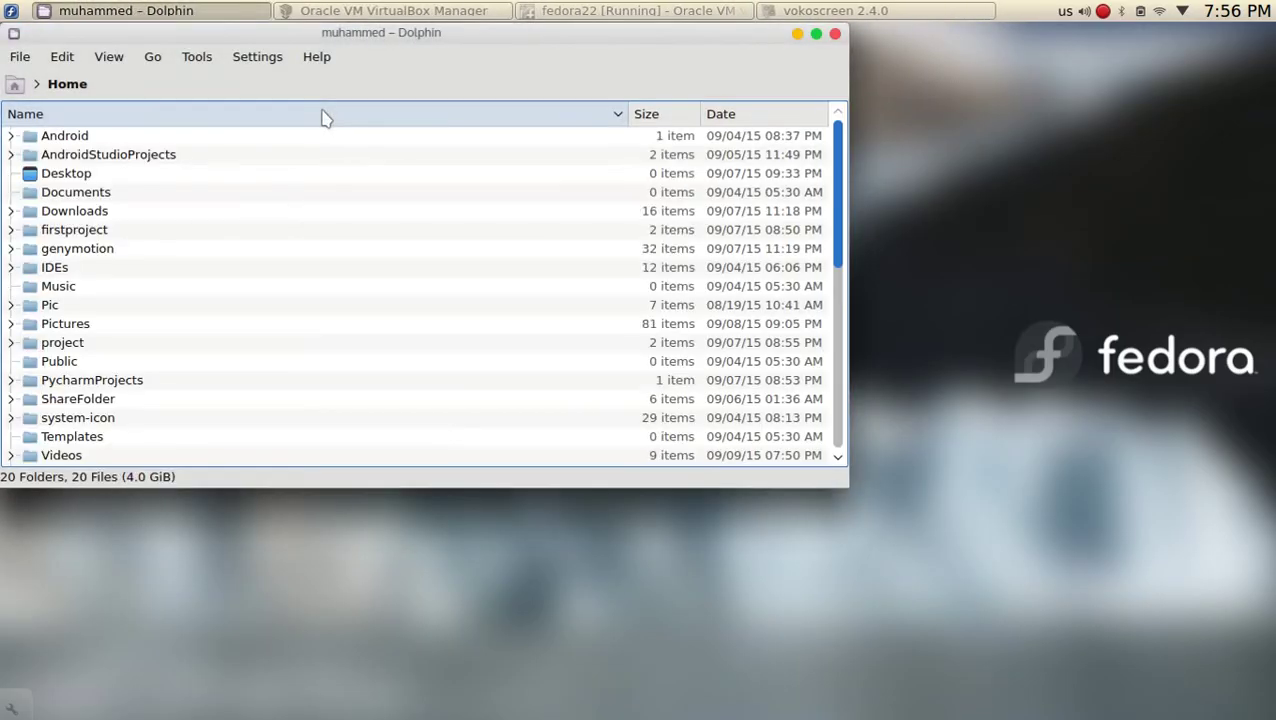
- Examine the host Dolphin window's menu bar and layout, and close that window
{"action": "left_click", "coordinate": [318, 56]}
{"action": "key", "text": "Escape"}
{"action": "left_click_drag", "start_coordinate": [473, 38], "coordinate": [574, 182]}
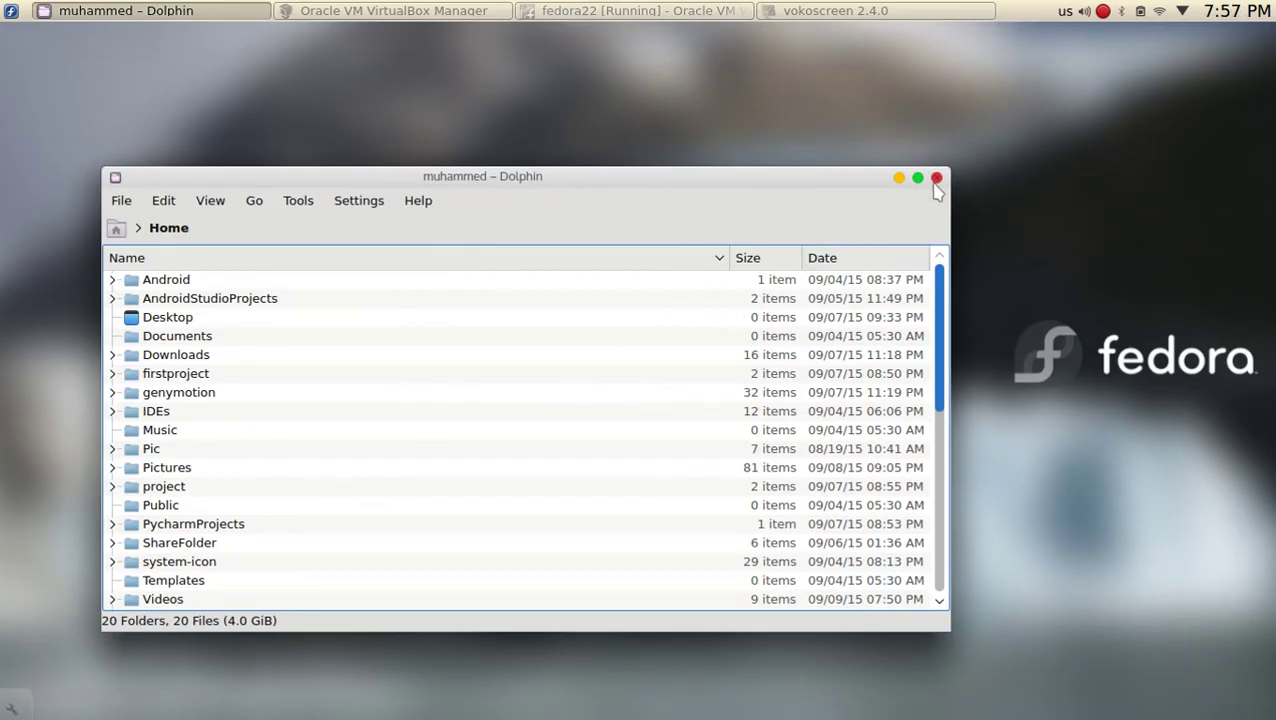
{"action": "left_click", "coordinate": [936, 179]}
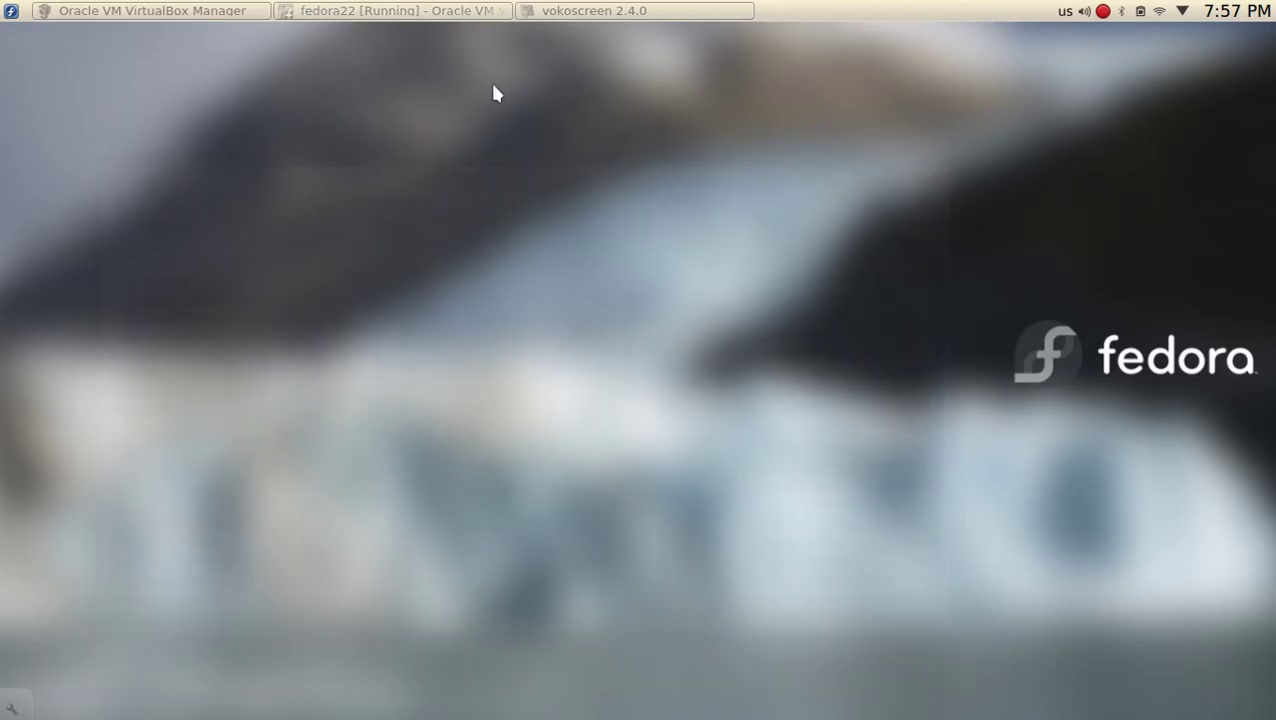
- Switch back to the fedora22 virtual machine, unlock Dolphin's toolbar positions and review the toolbar settings
{"action": "left_click", "coordinate": [377, 11]}
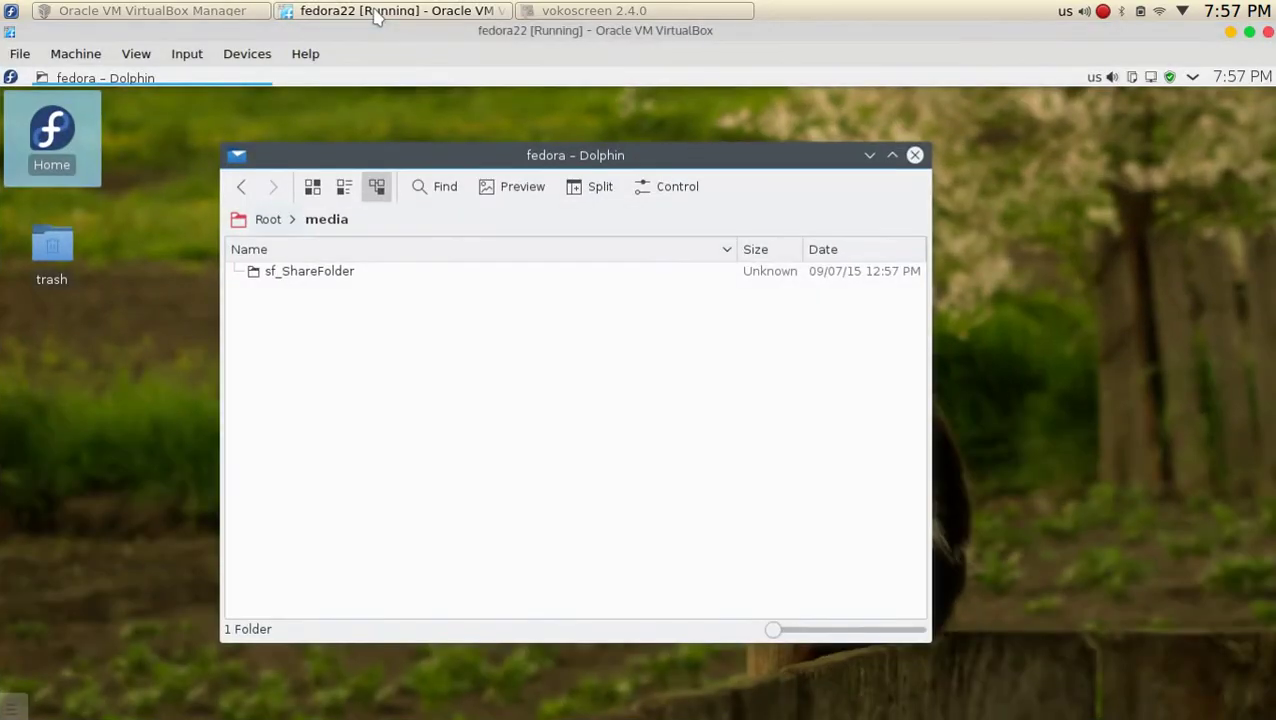
{"action": "left_click", "coordinate": [136, 53]}
{"action": "left_click", "coordinate": [617, 176]}
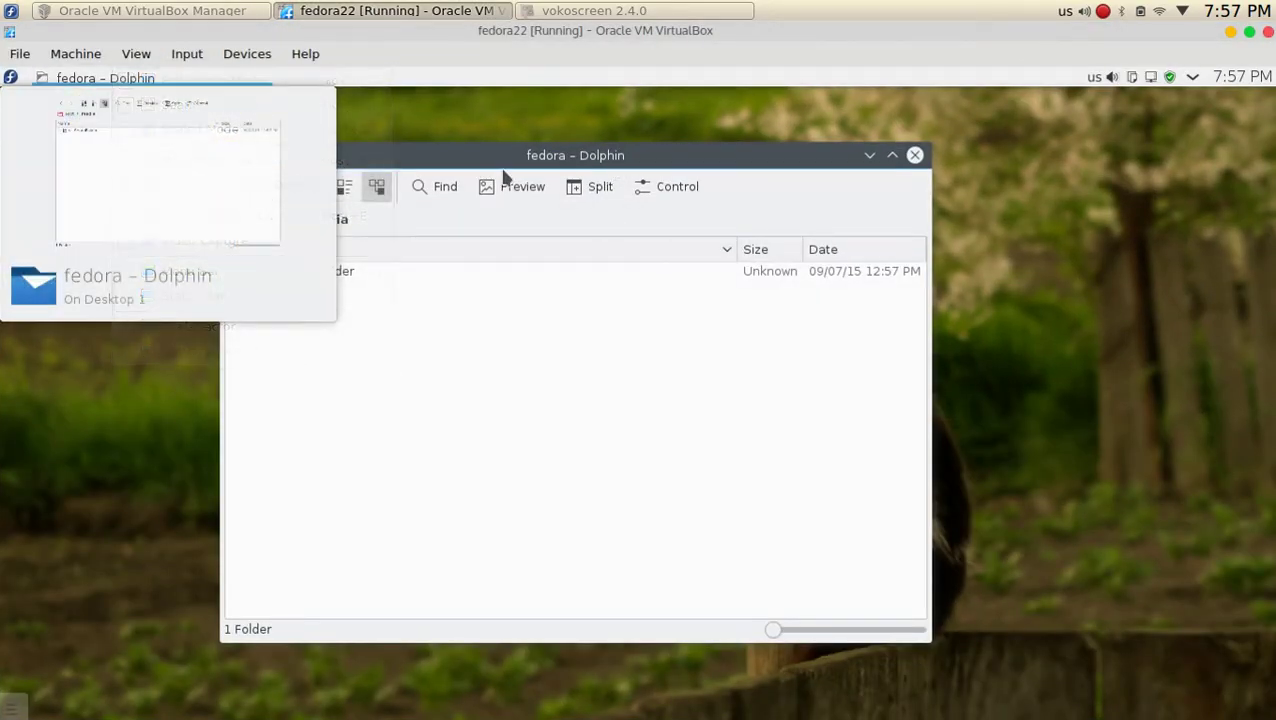
{"action": "right_click", "coordinate": [787, 184]}
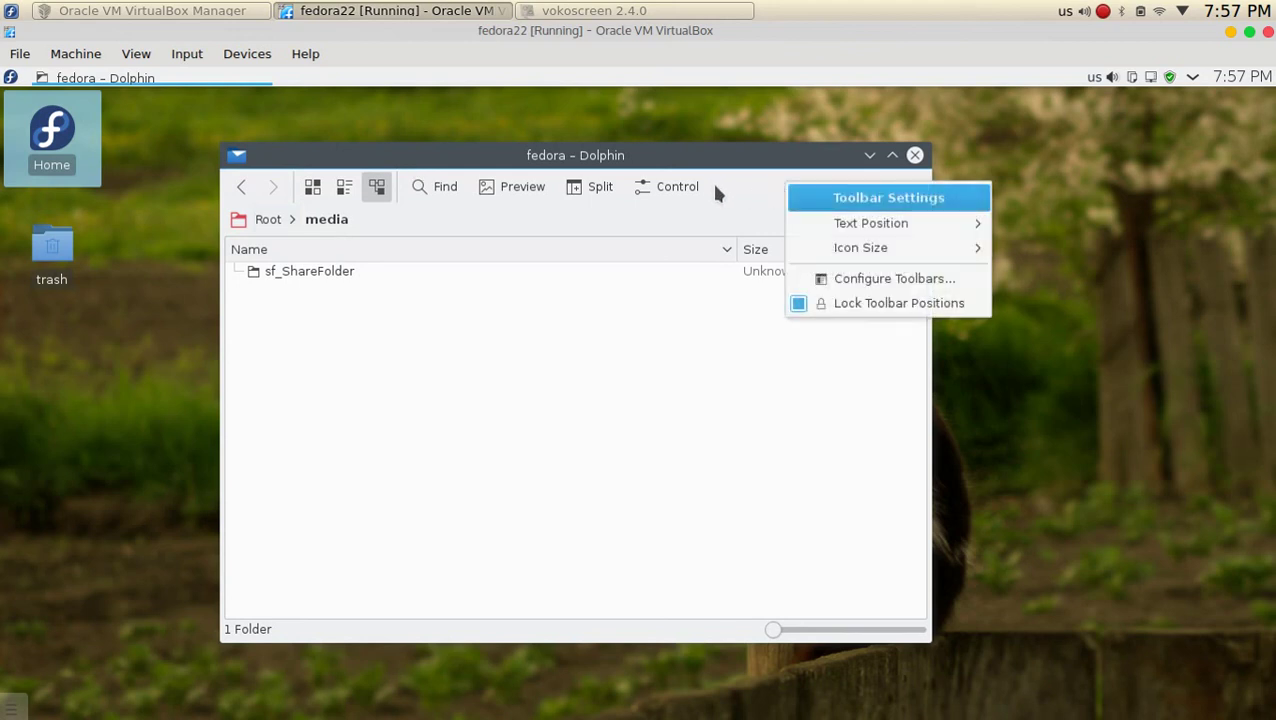
{"action": "left_click", "coordinate": [785, 305]}
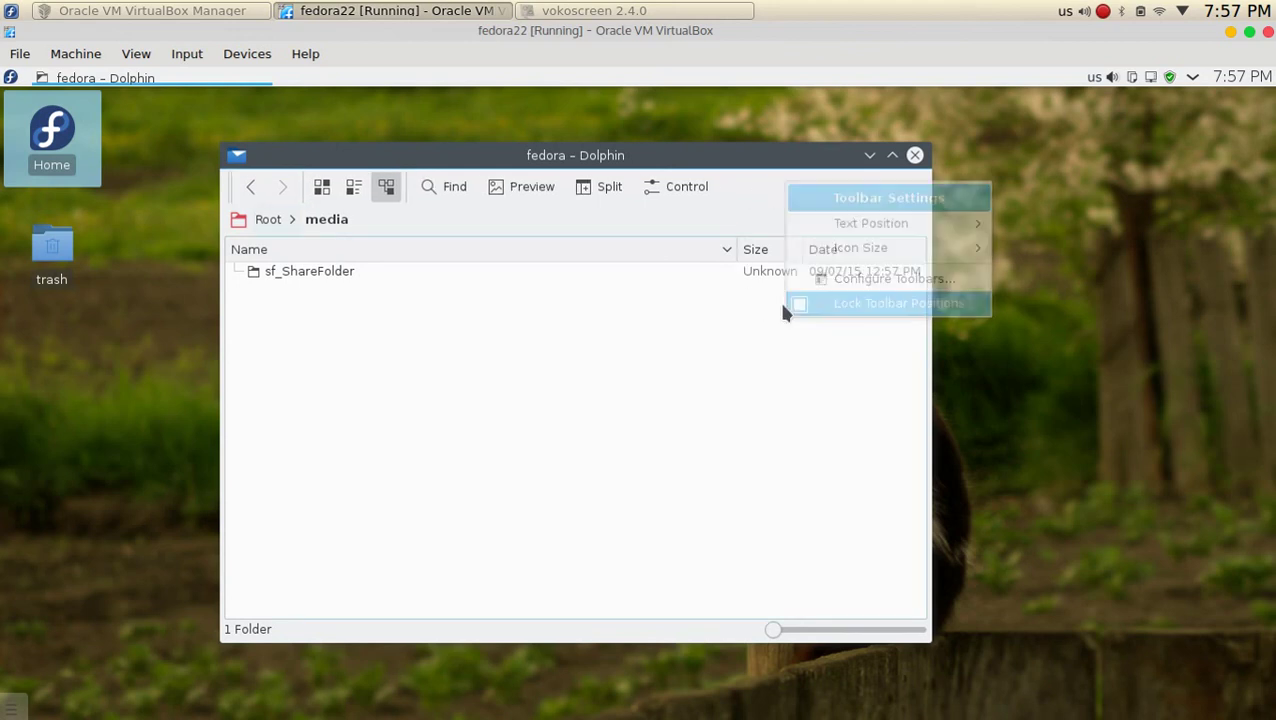
{"action": "right_click", "coordinate": [757, 187]}
{"action": "left_click", "coordinate": [575, 333]}
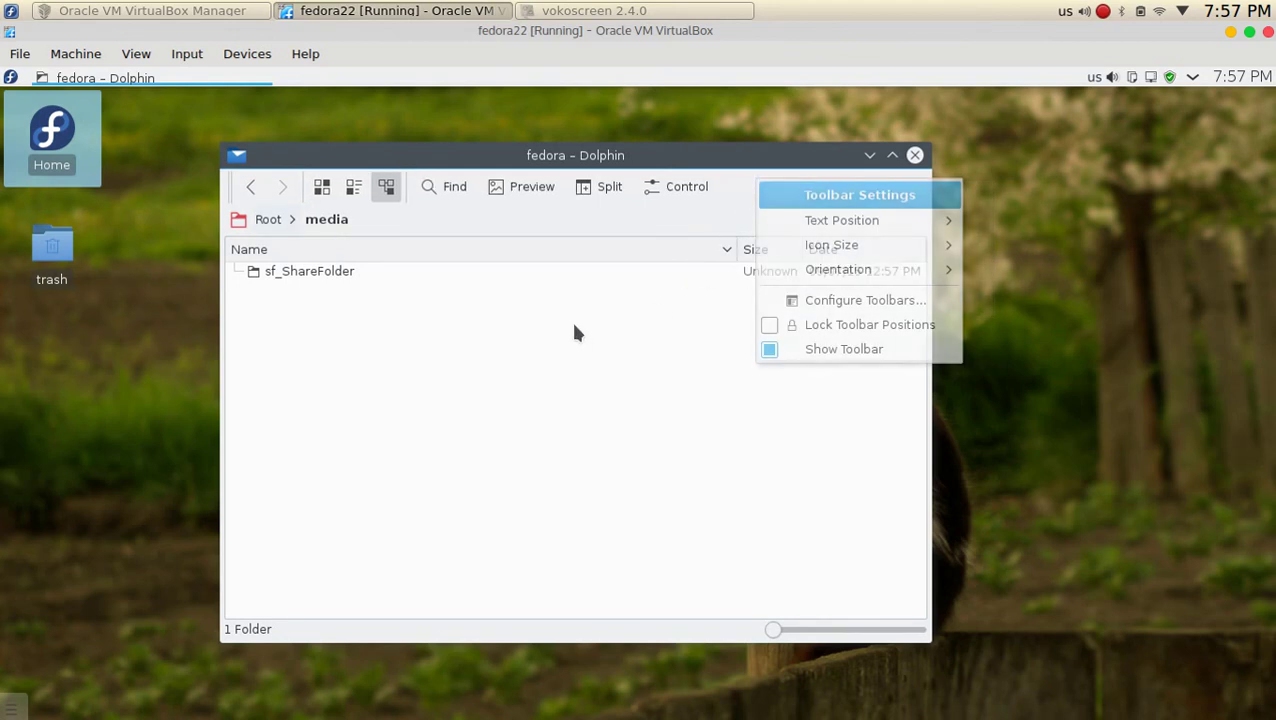
- Review the media folder's context actions, and go up to Root and show it in the details view
{"action": "right_click", "coordinate": [575, 333]}
{"action": "mouse_move", "coordinate": [625, 499]}
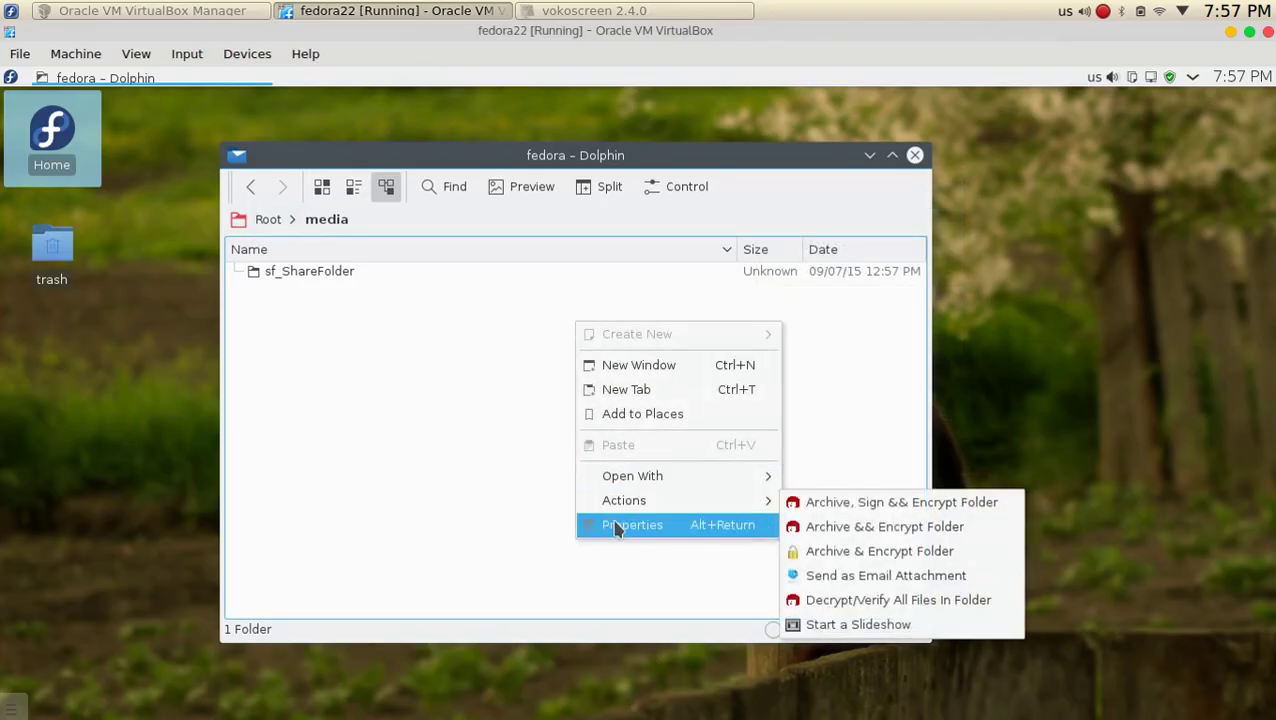
{"action": "left_click", "coordinate": [313, 280]}
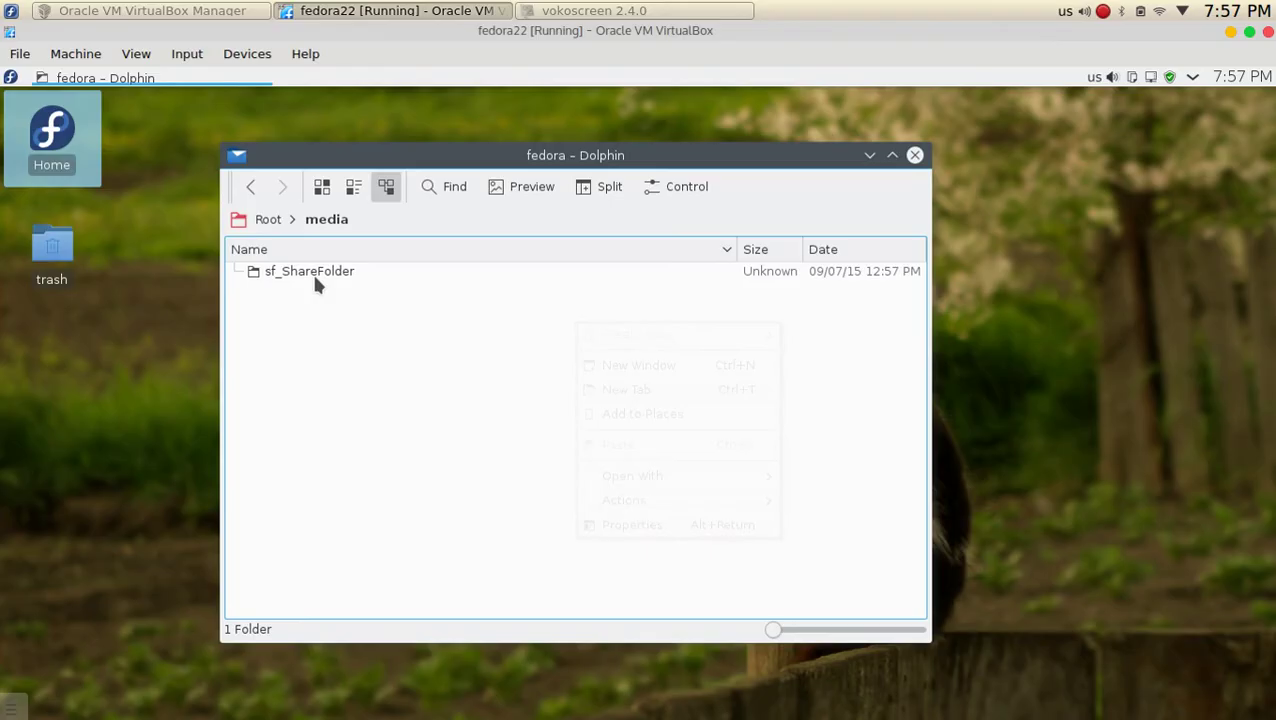
{"action": "left_click", "coordinate": [268, 222]}
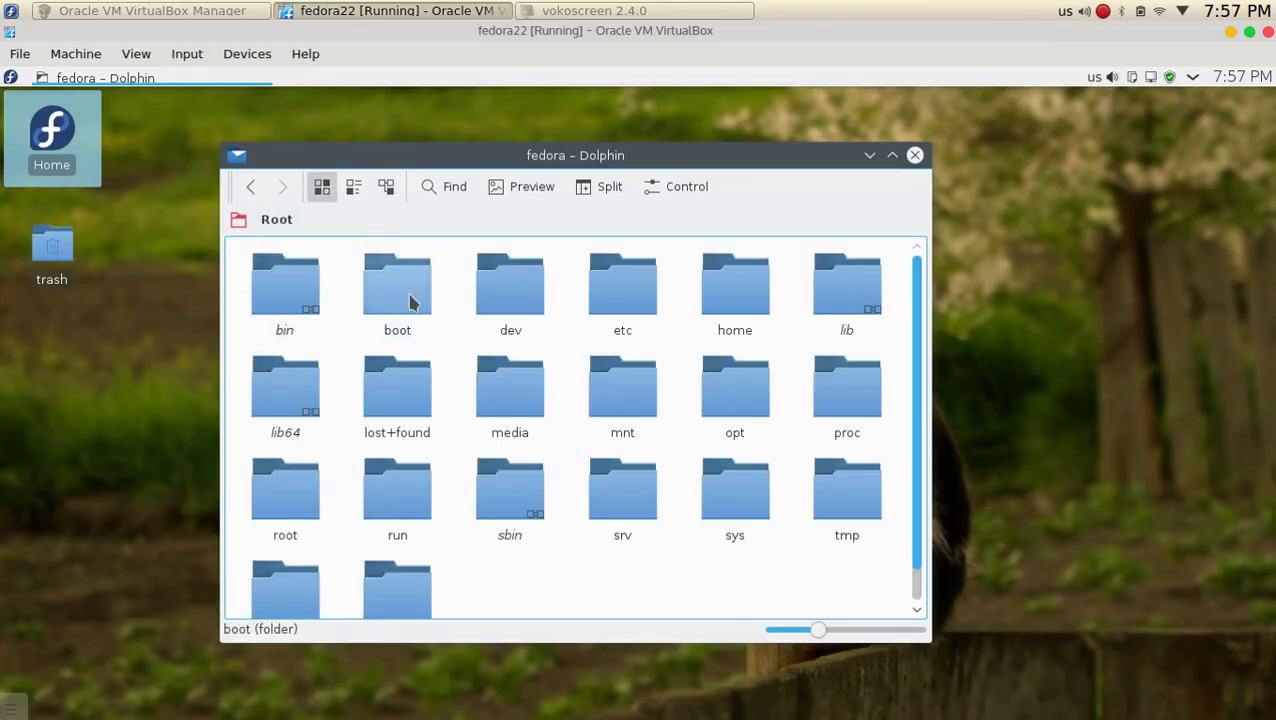
{"action": "left_click", "coordinate": [386, 187]}
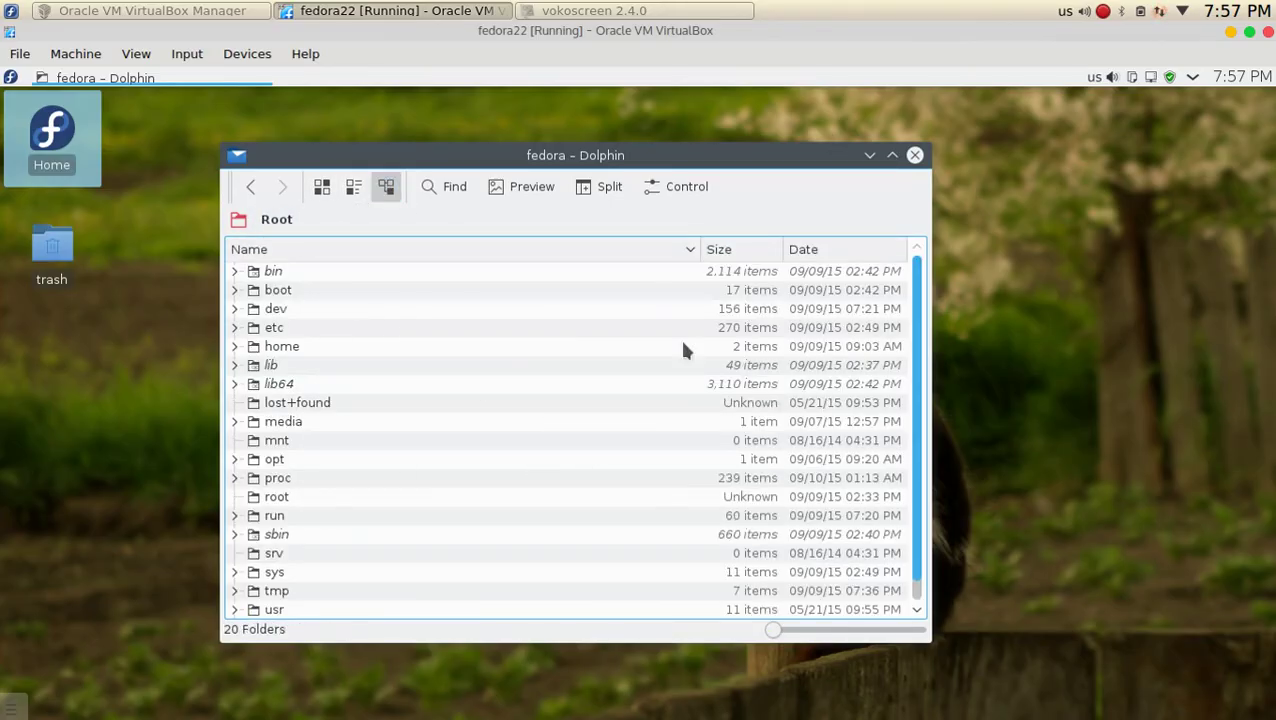
- Set the toolbar orientation to Bottom and hide the toolbar
{"action": "right_click", "coordinate": [741, 187]}
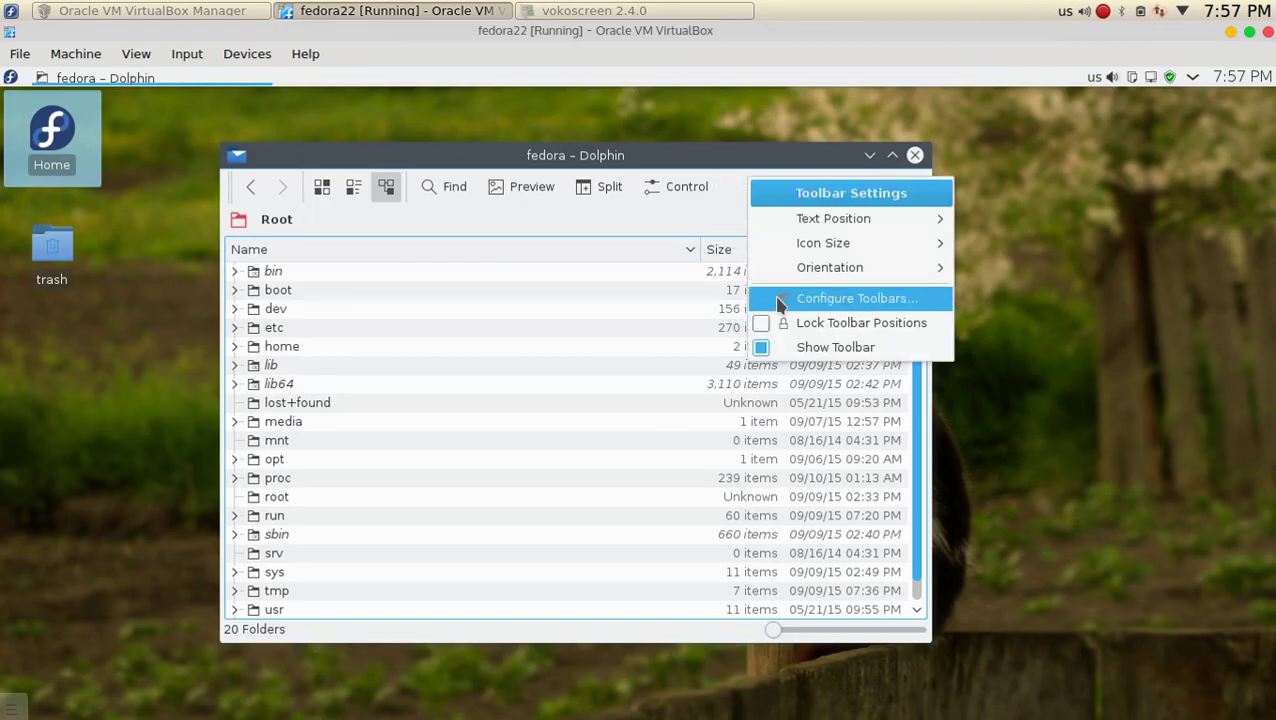
{"action": "mouse_move", "coordinate": [845, 268]}
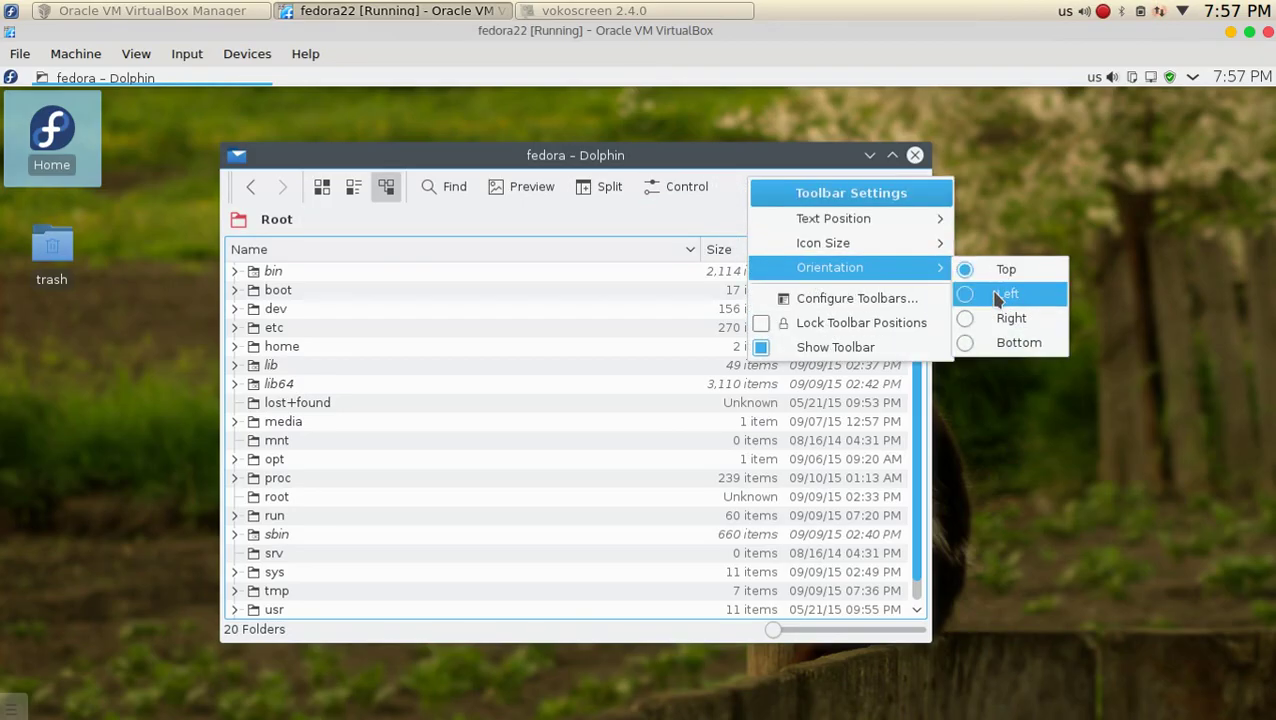
{"action": "left_click", "coordinate": [1005, 343]}
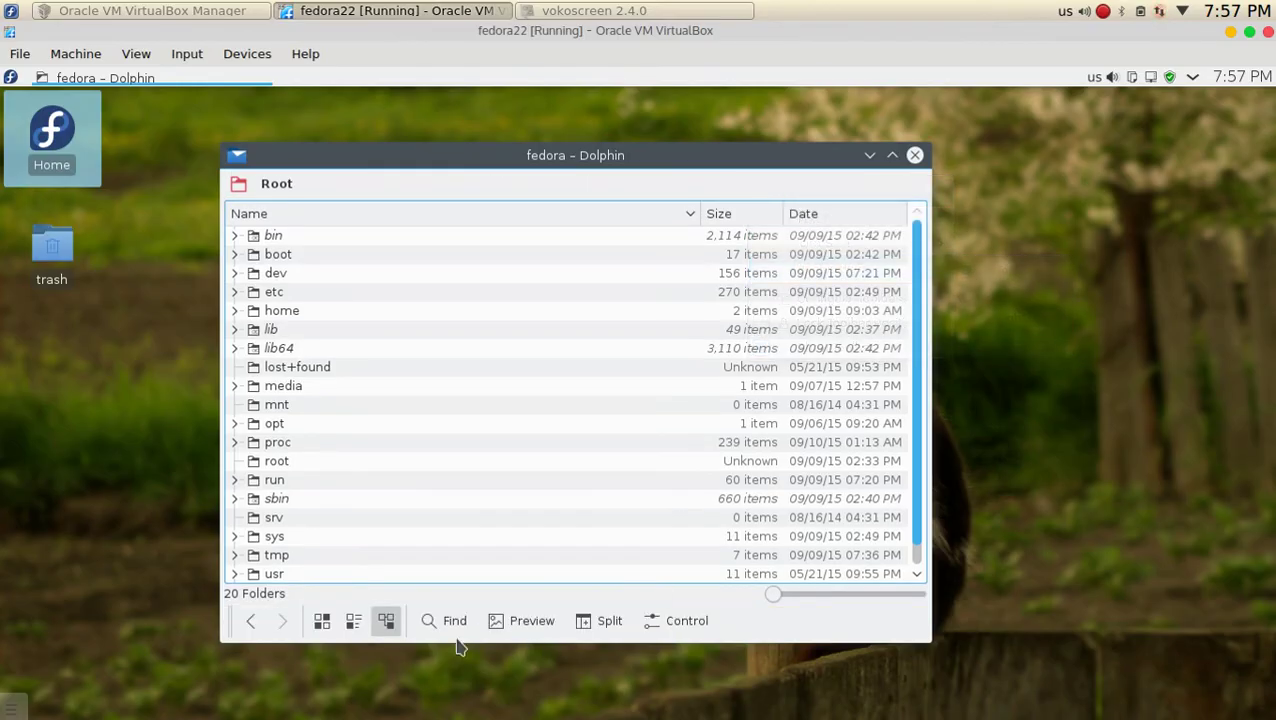
{"action": "right_click", "coordinate": [828, 617]}
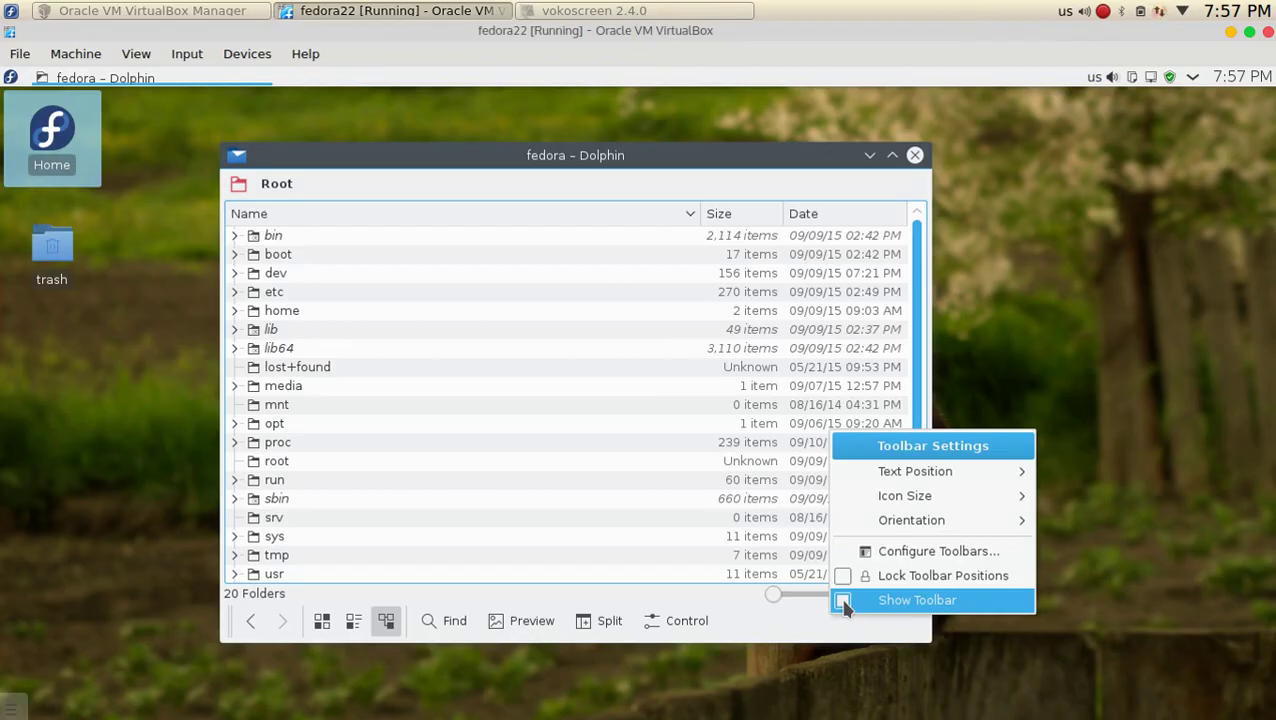
{"action": "left_click", "coordinate": [846, 605]}
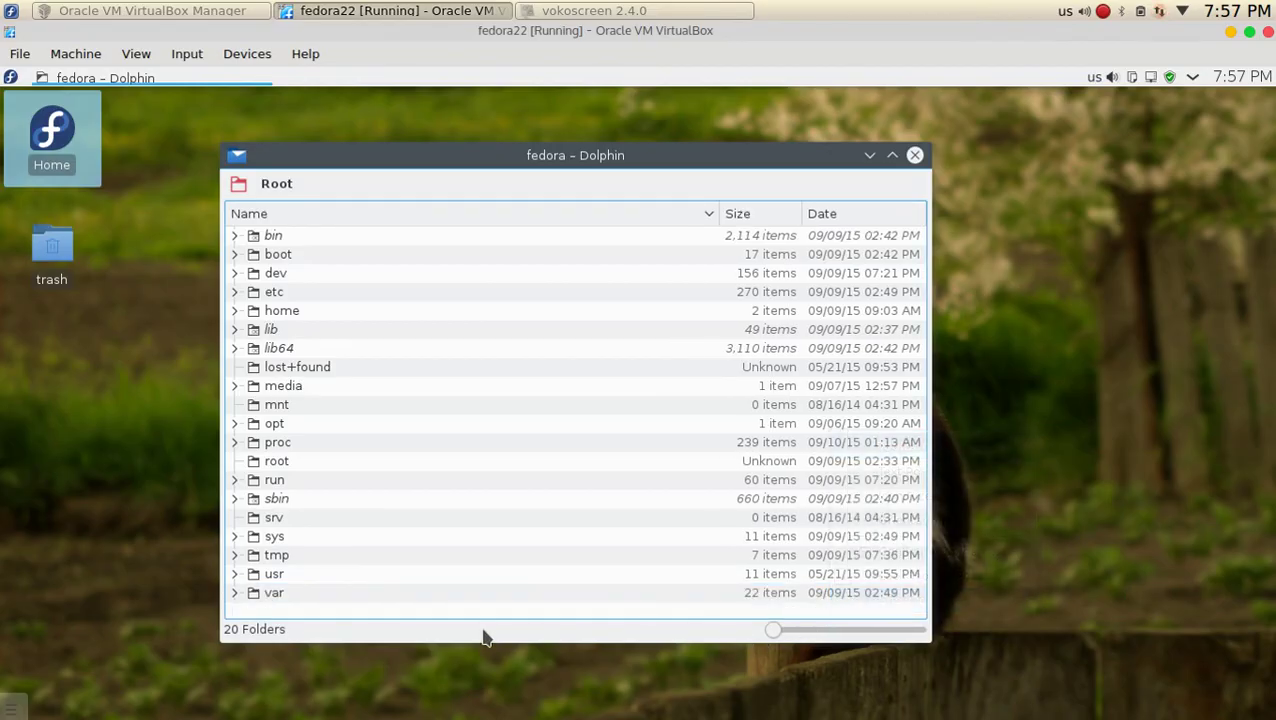
- Show Dolphin's menubar and hide the zoom slider in the status bar
{"action": "right_click", "coordinate": [423, 227]}
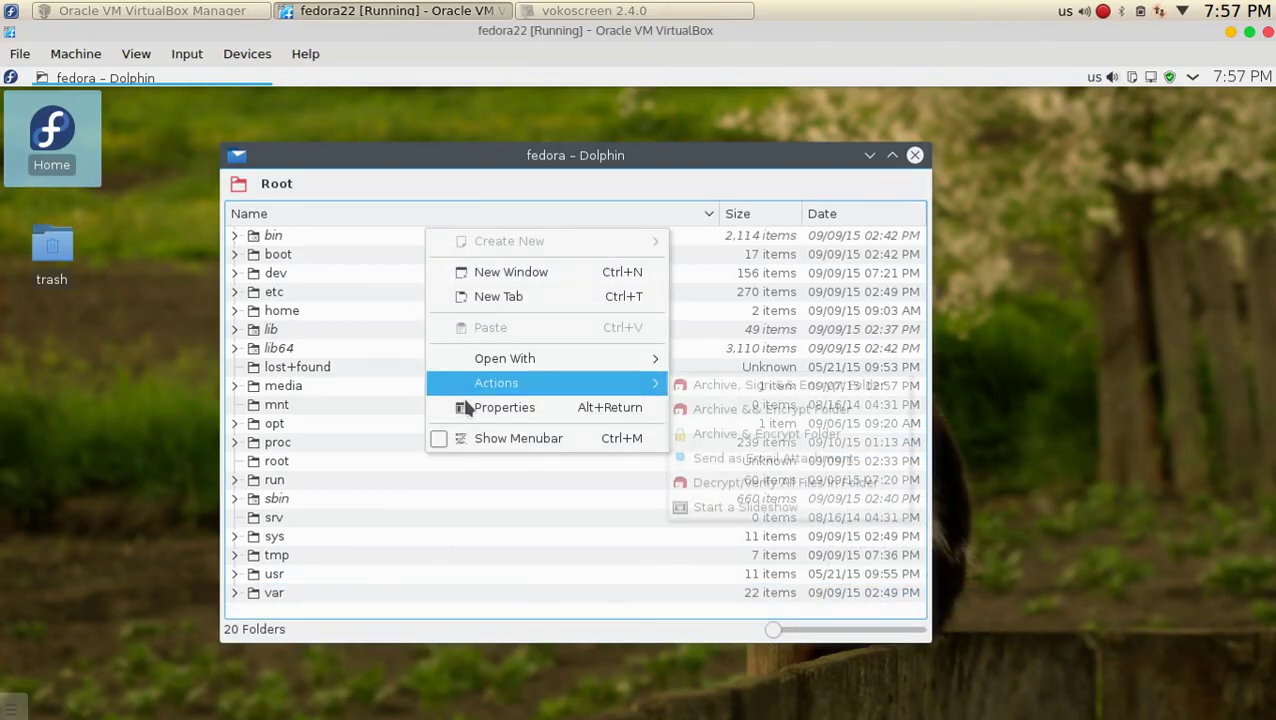
{"action": "left_click", "coordinate": [477, 440]}
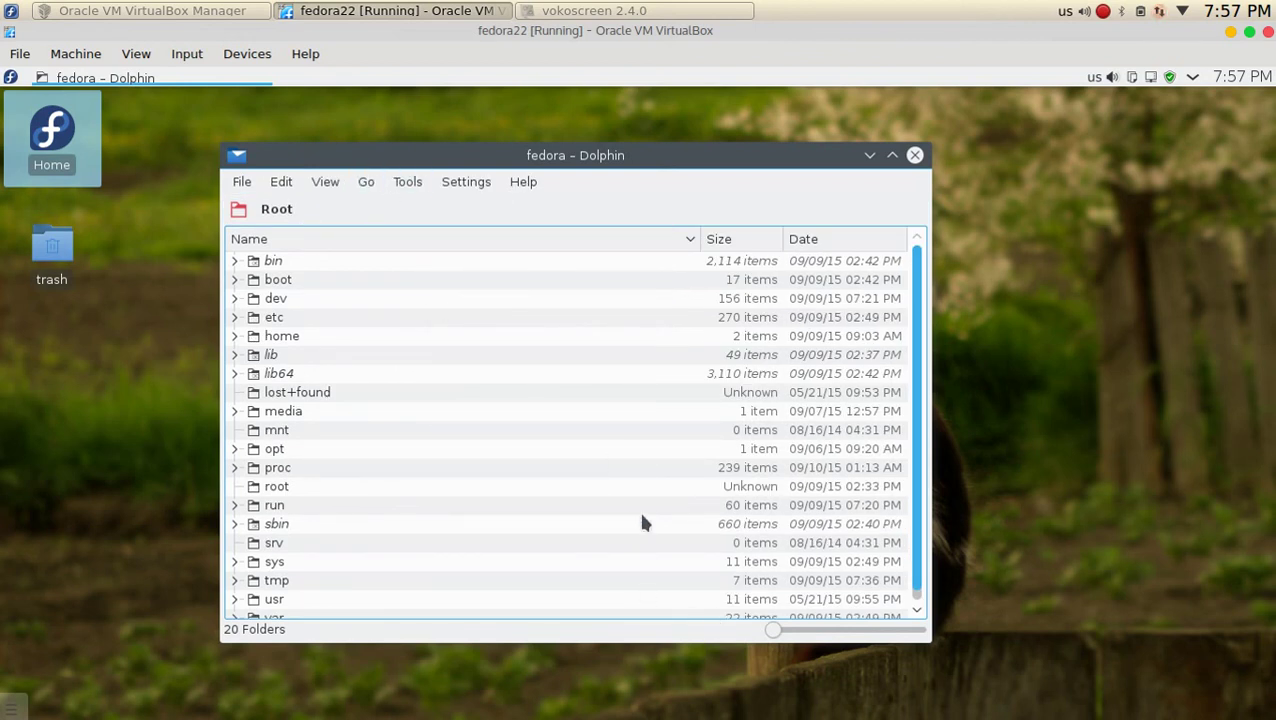
{"action": "right_click", "coordinate": [669, 637]}
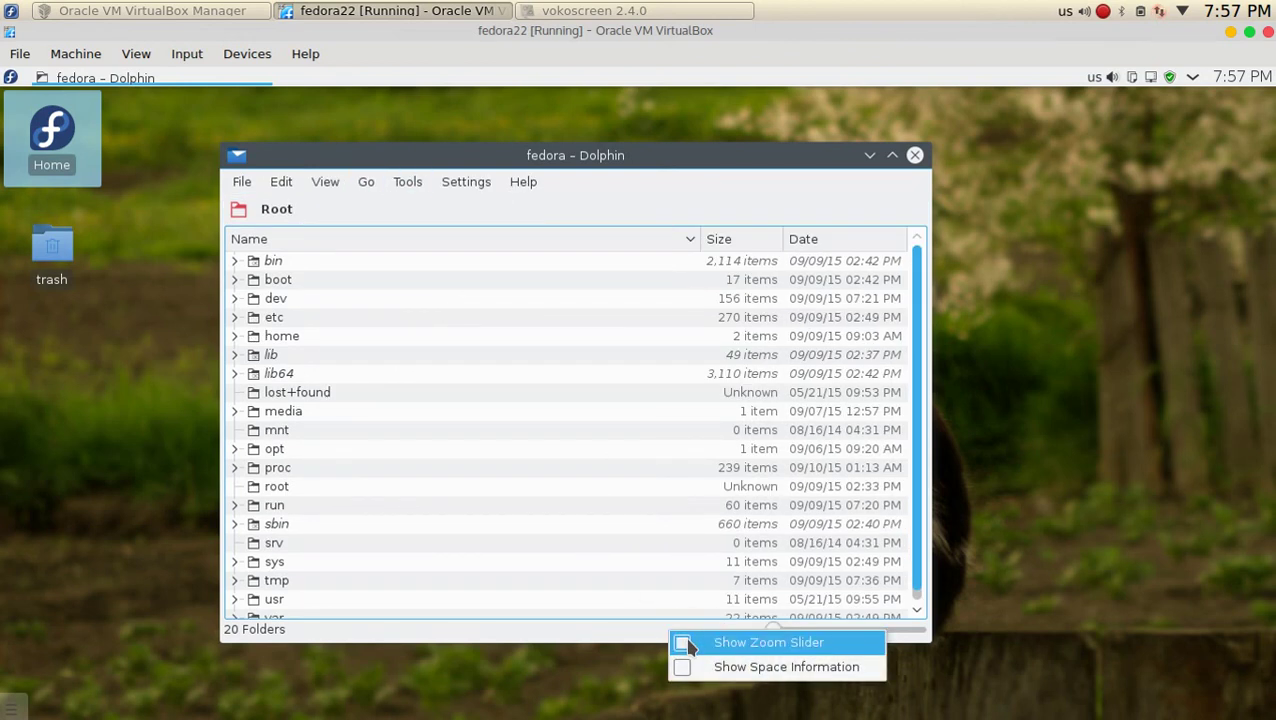
{"action": "left_click", "coordinate": [685, 645]}
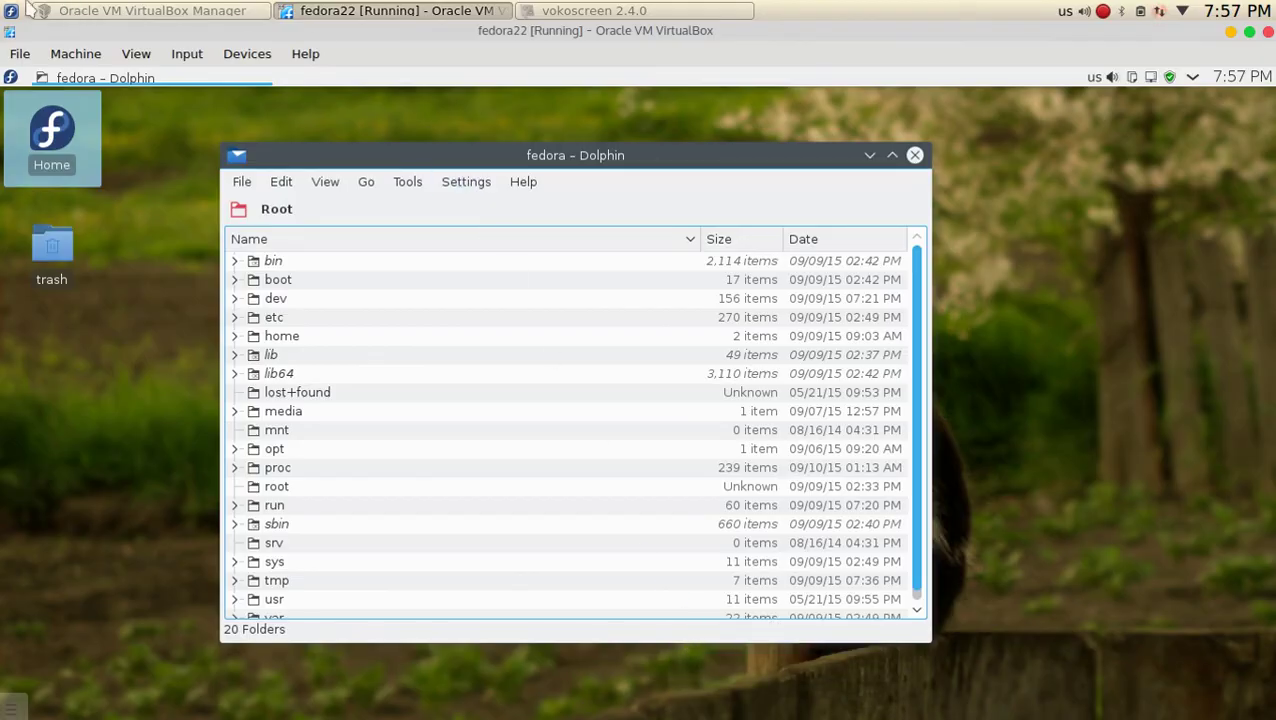
- Open the host system's Dolphin beside the virtual machine's one to compare their layouts, and close it
{"action": "left_click", "coordinate": [11, 10]}
{"action": "left_click", "coordinate": [49, 269]}
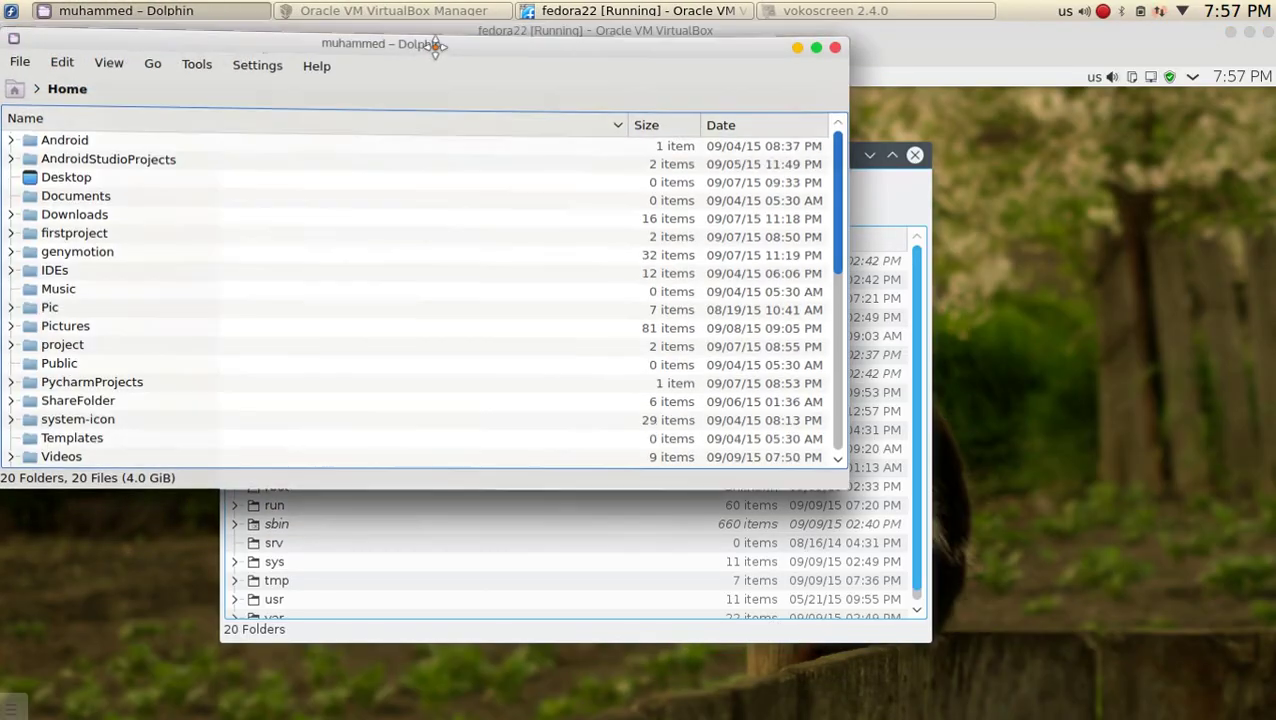
{"action": "left_click_drag", "start_coordinate": [433, 34], "coordinate": [1029, 181]}
{"action": "left_click_drag", "start_coordinate": [835, 188], "coordinate": [149, 193]}
{"action": "left_click", "coordinate": [807, 187]}
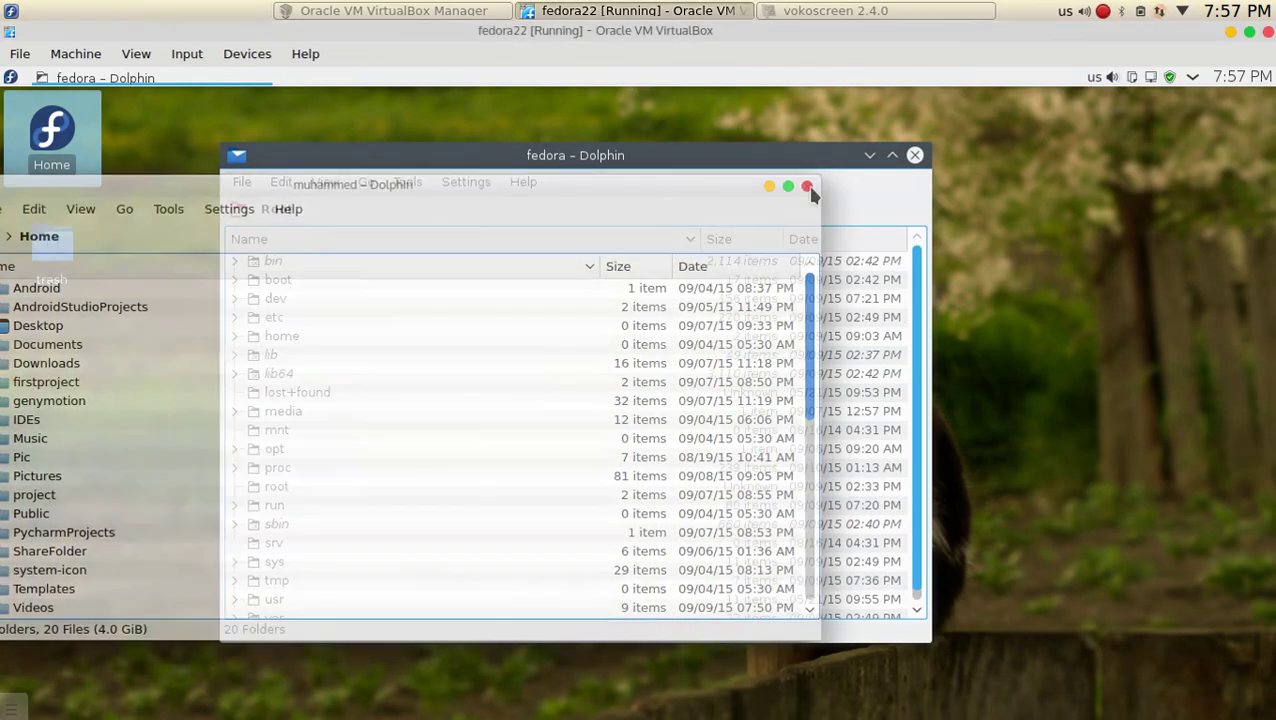
{"action": "left_click", "coordinate": [577, 10]}
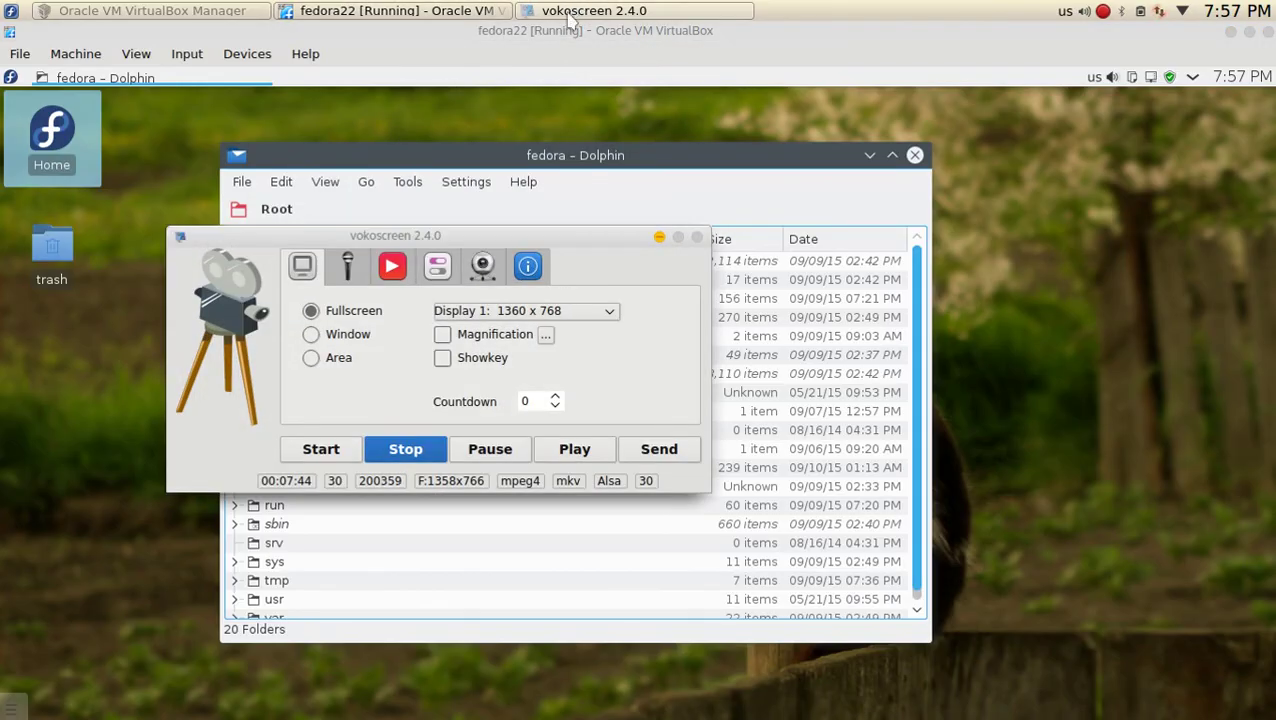